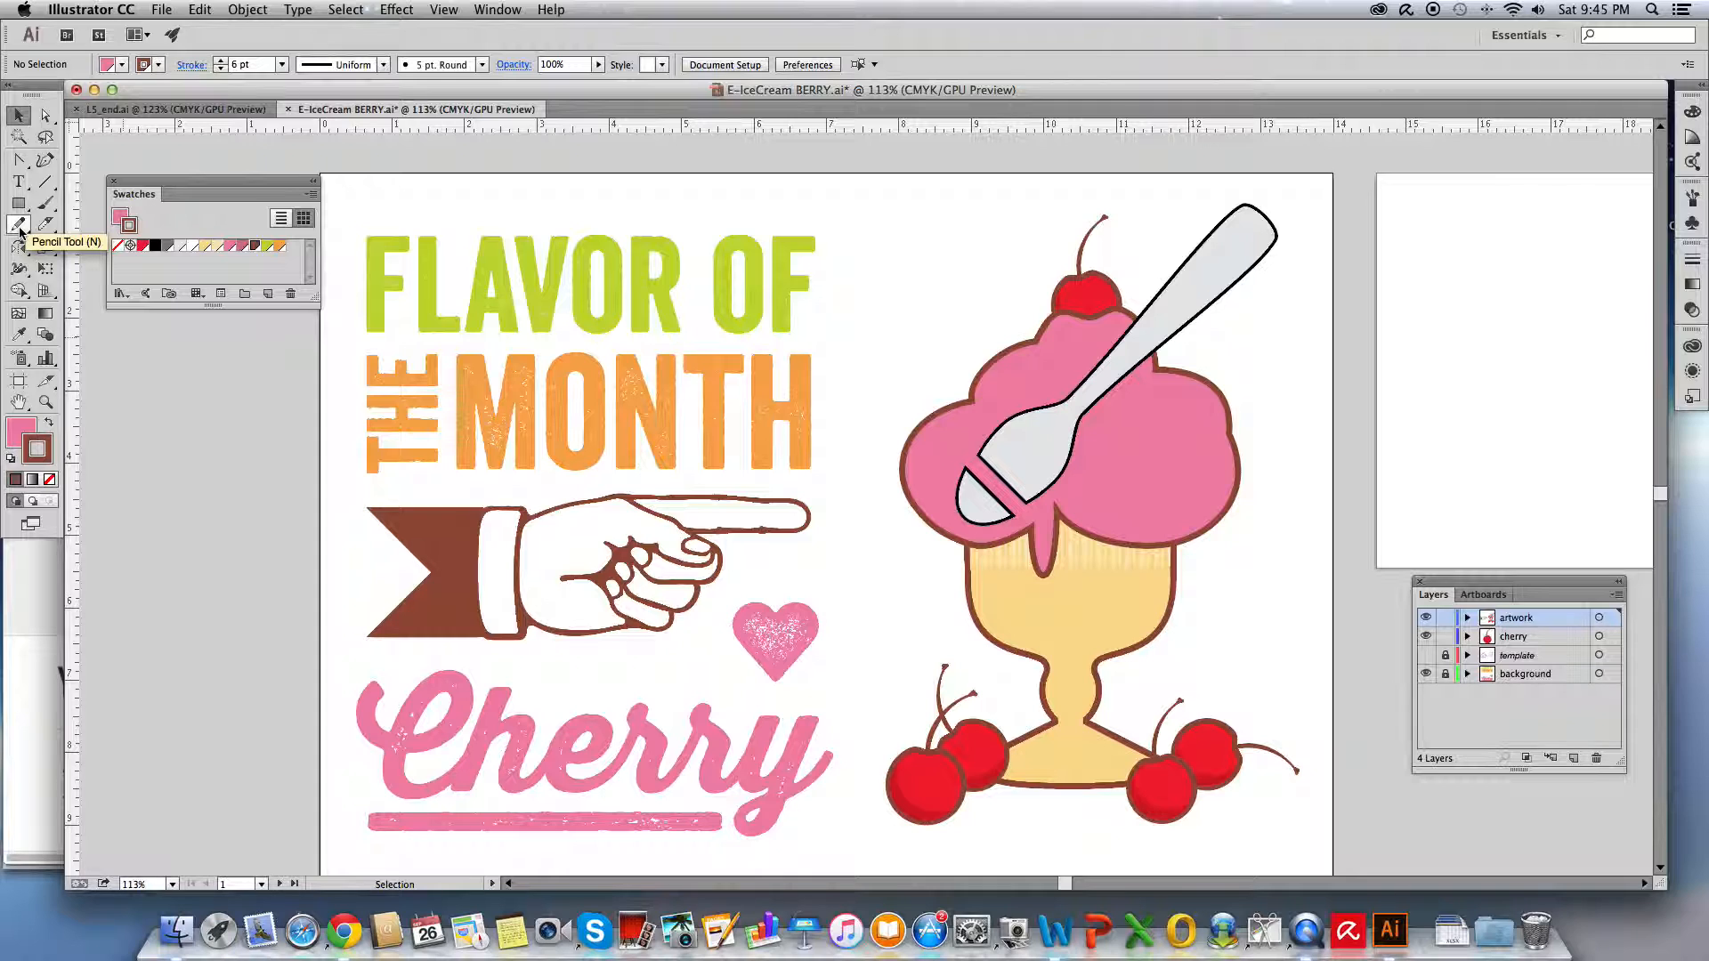
Reset the Pencil tool options, set fidelity to full Smooth, and enable filling new strokes, Option-key smoothing and closing paths within 15 pixels.
{"action": "double_click", "coordinate": [20, 228]}
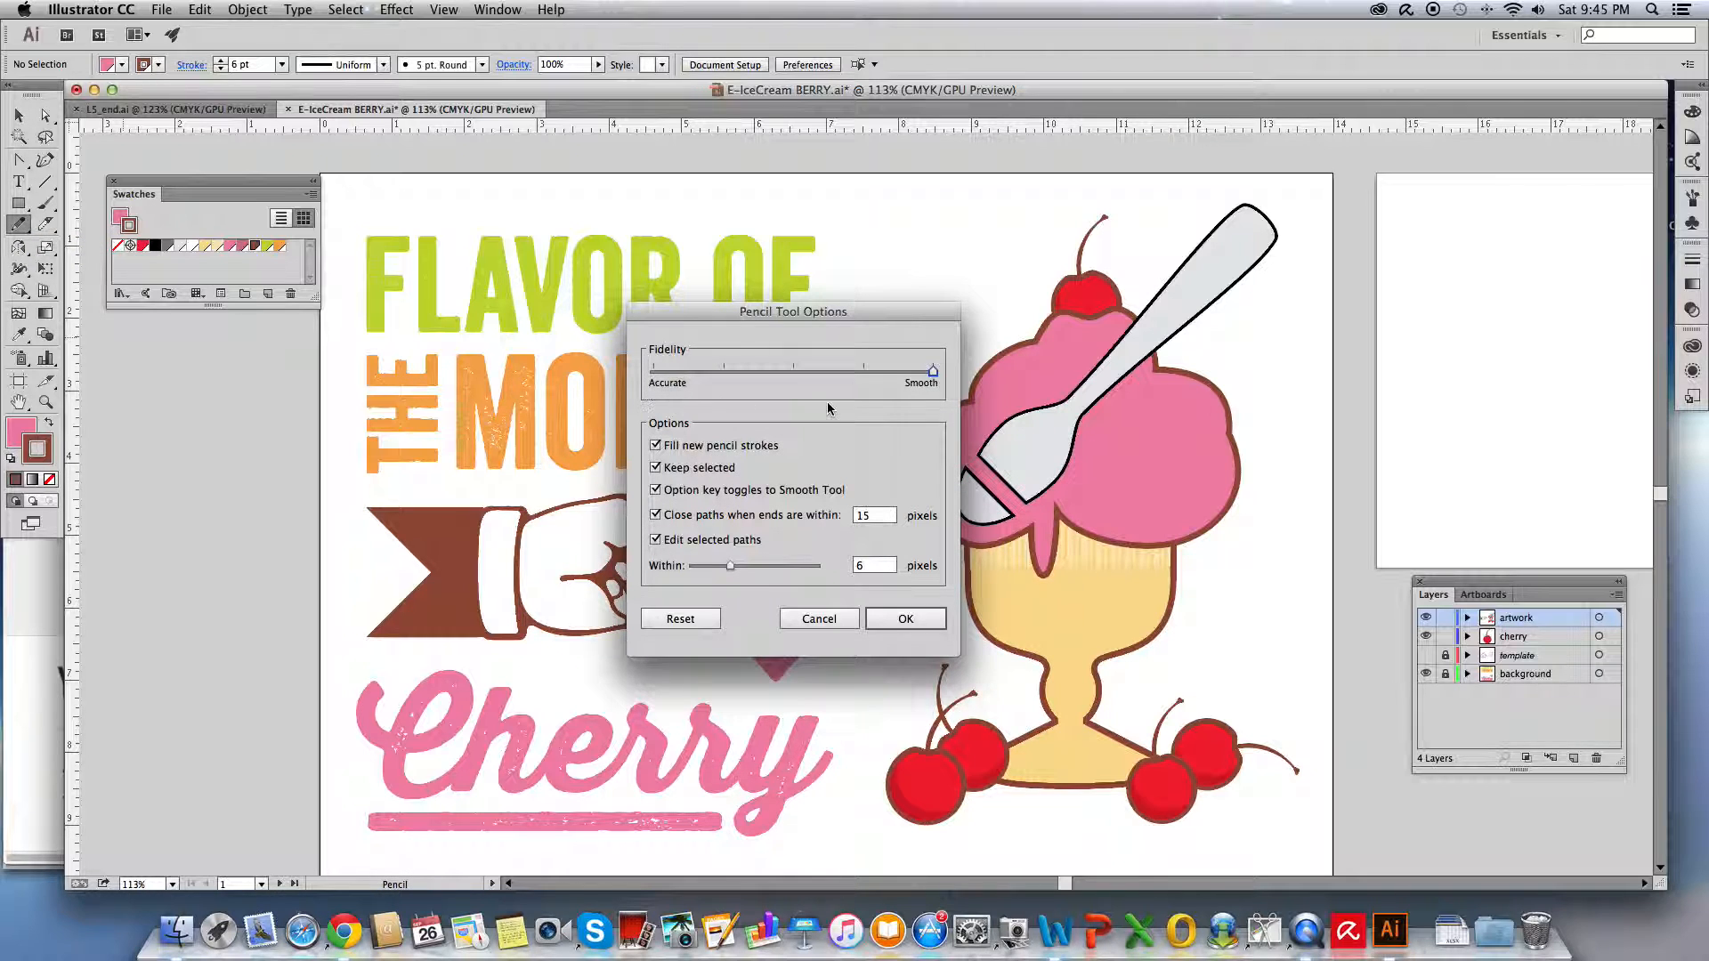
{"action": "left_click_drag", "start_coordinate": [932, 374], "coordinate": [774, 378]}
{"action": "left_click", "coordinate": [680, 620]}
{"action": "left_click", "coordinate": [792, 372]}
{"action": "left_click_drag", "start_coordinate": [857, 370], "coordinate": [921, 374]}
{"action": "left_click", "coordinate": [656, 445]}
{"action": "left_click", "coordinate": [656, 490]}
{"action": "left_click", "coordinate": [656, 515]}
{"action": "left_click", "coordinate": [899, 619]}
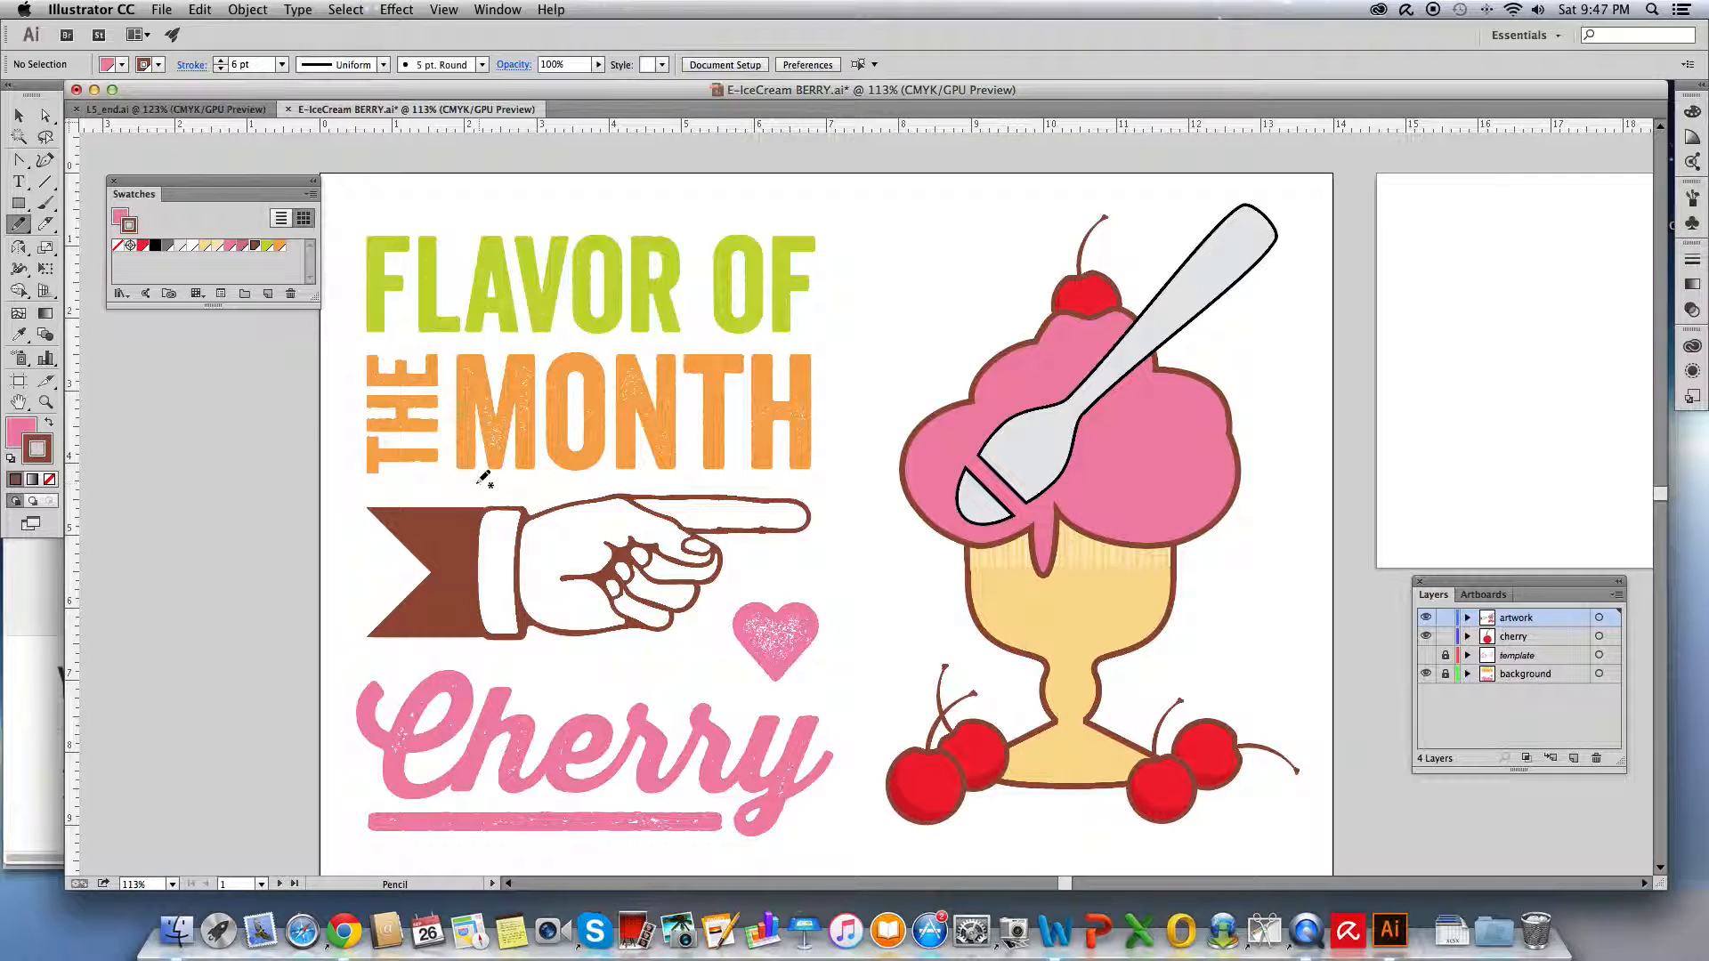
Sample the pink fill and brown 6 pt stroke from the ice cream scoop with the Eyedropper for new drawing.
{"action": "left_click", "coordinate": [34, 443]}
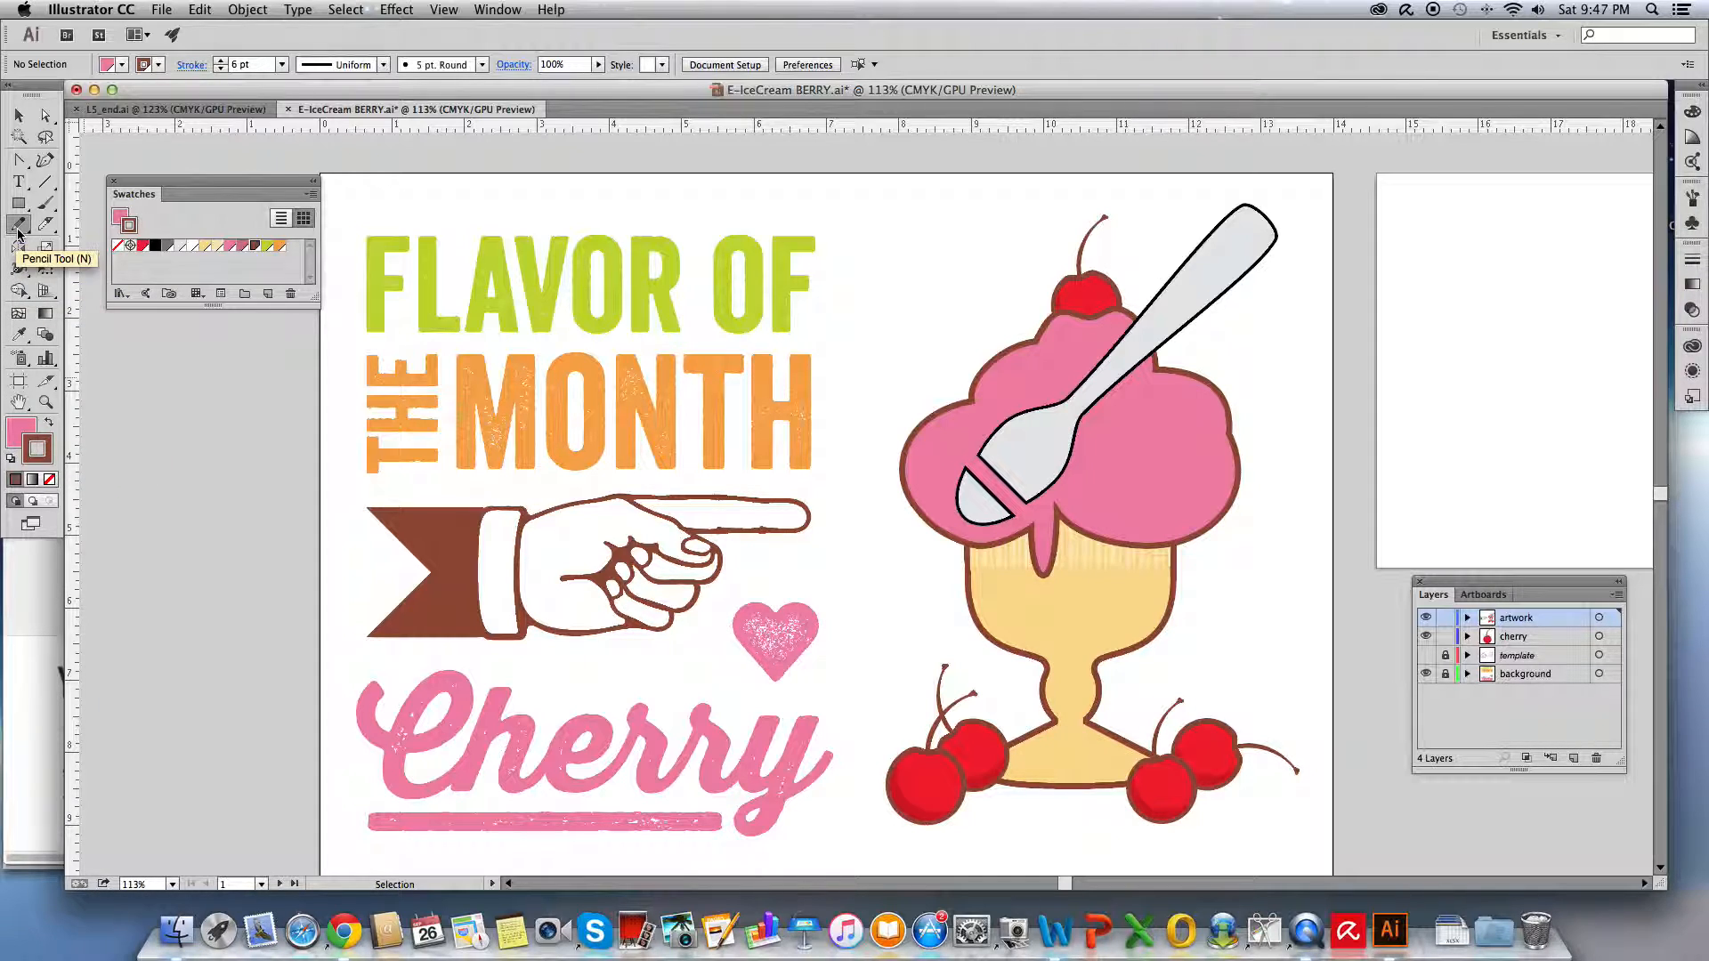
{"action": "left_click", "coordinate": [20, 333]}
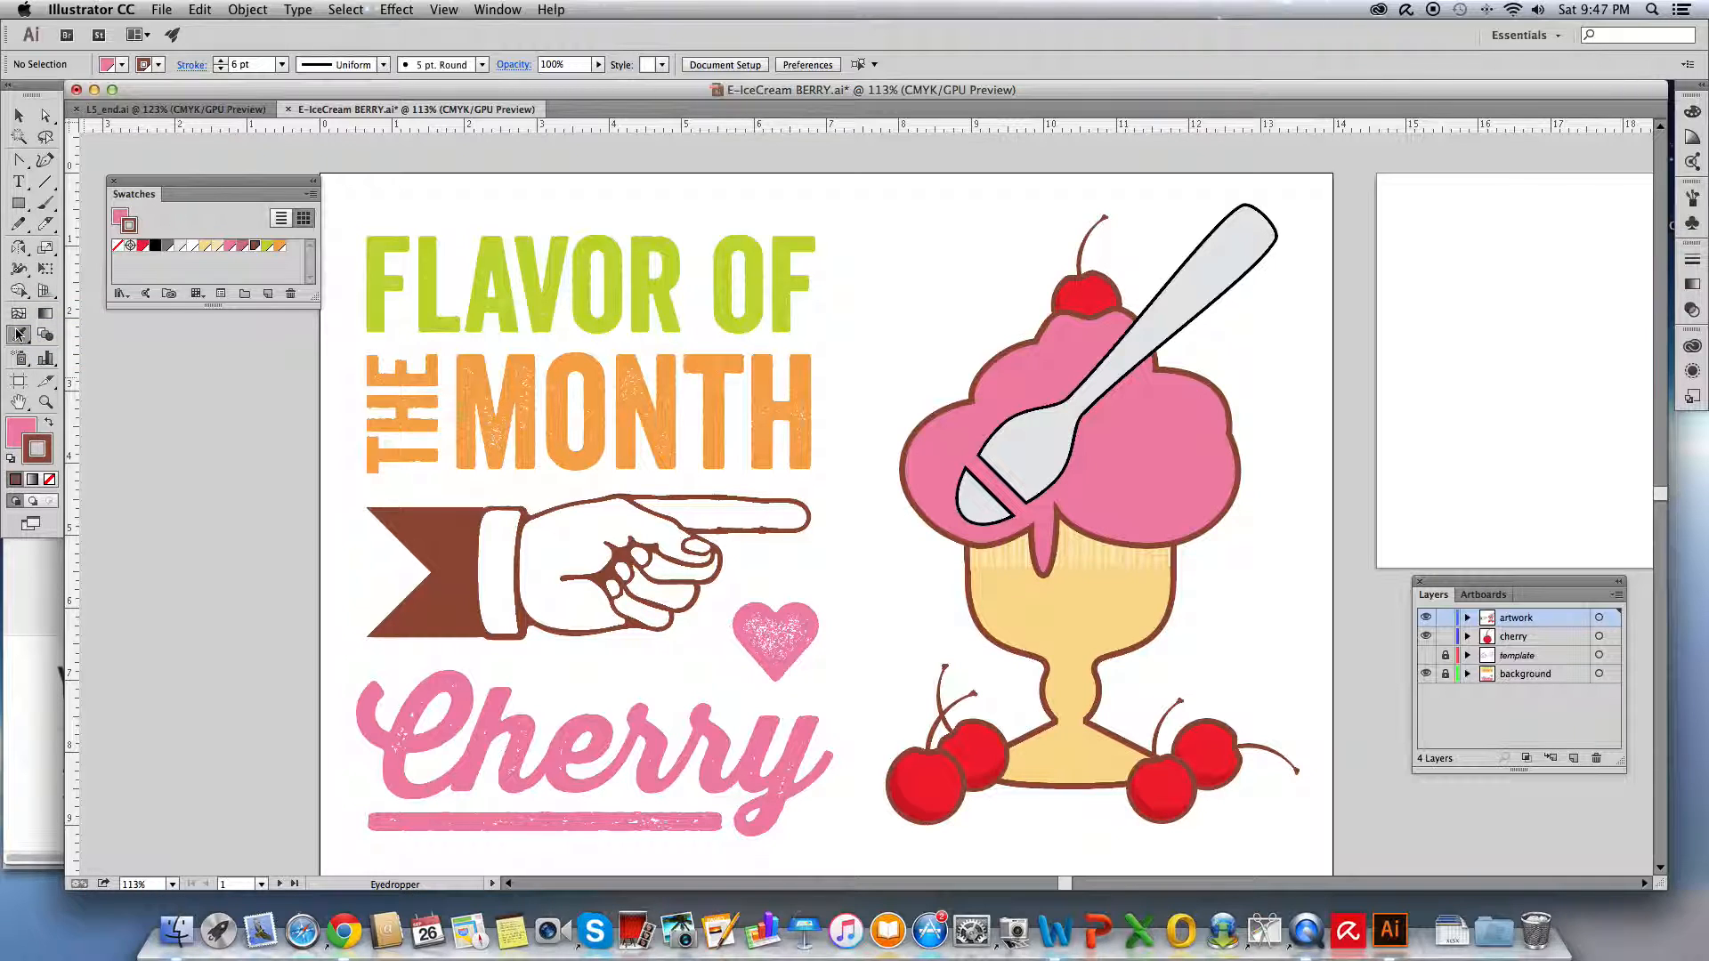
{"action": "left_click", "coordinate": [804, 409]}
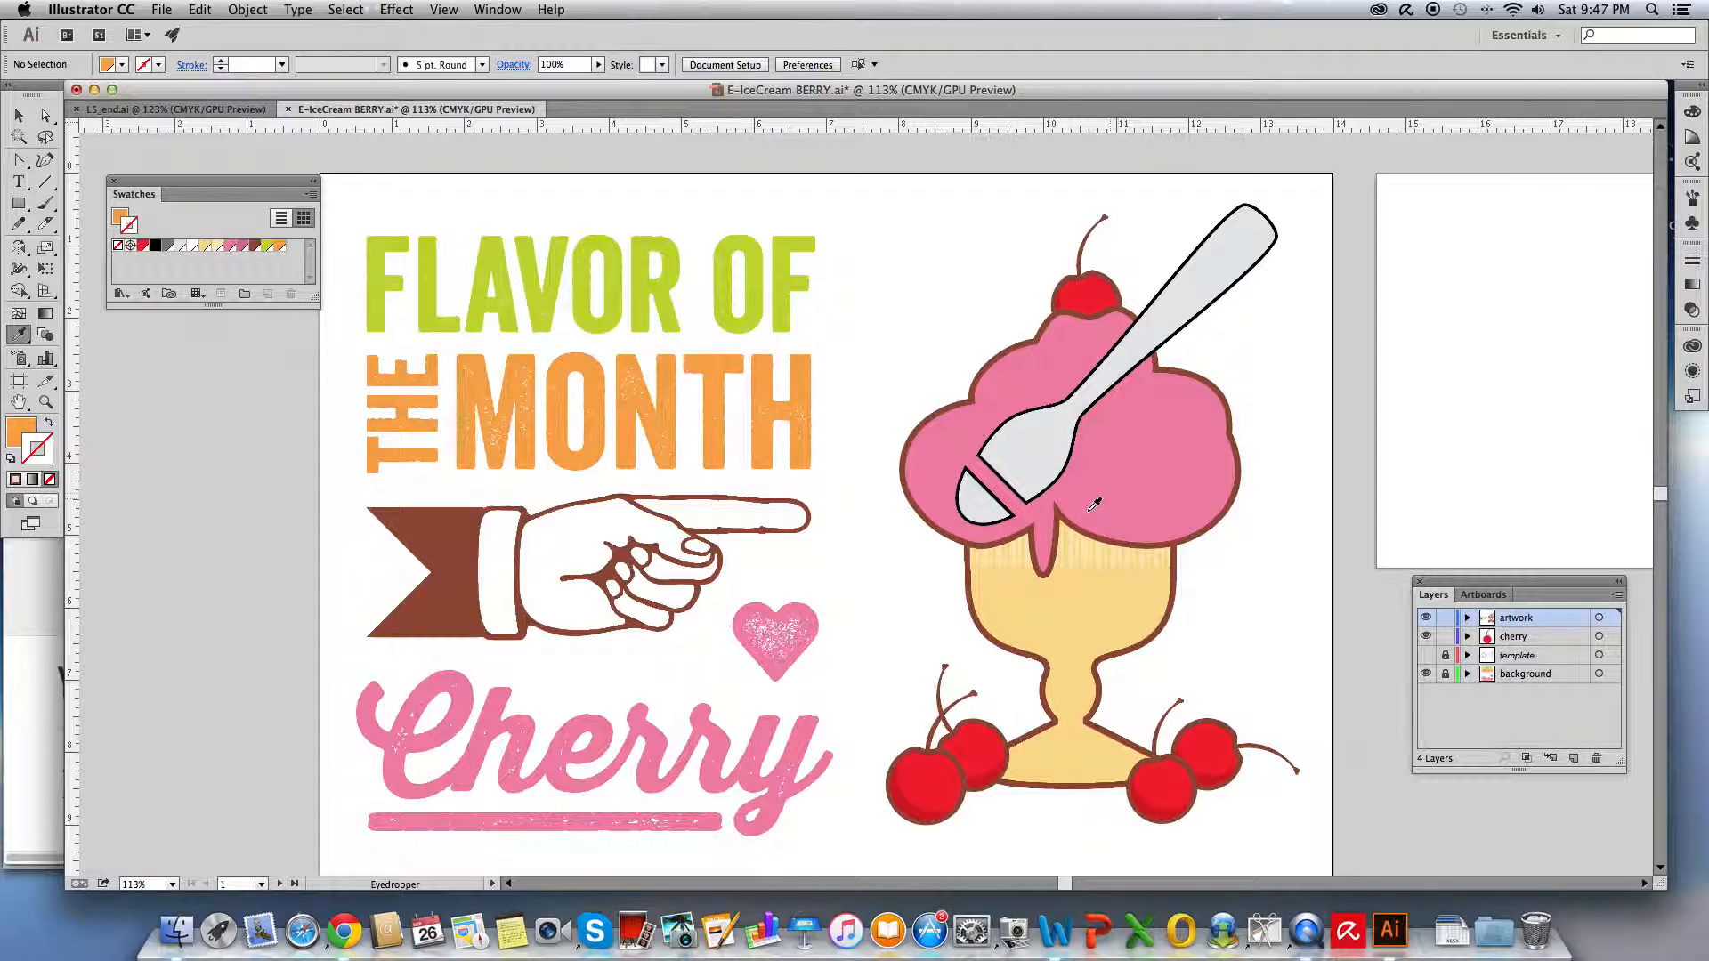
{"action": "left_click", "coordinate": [1151, 431]}
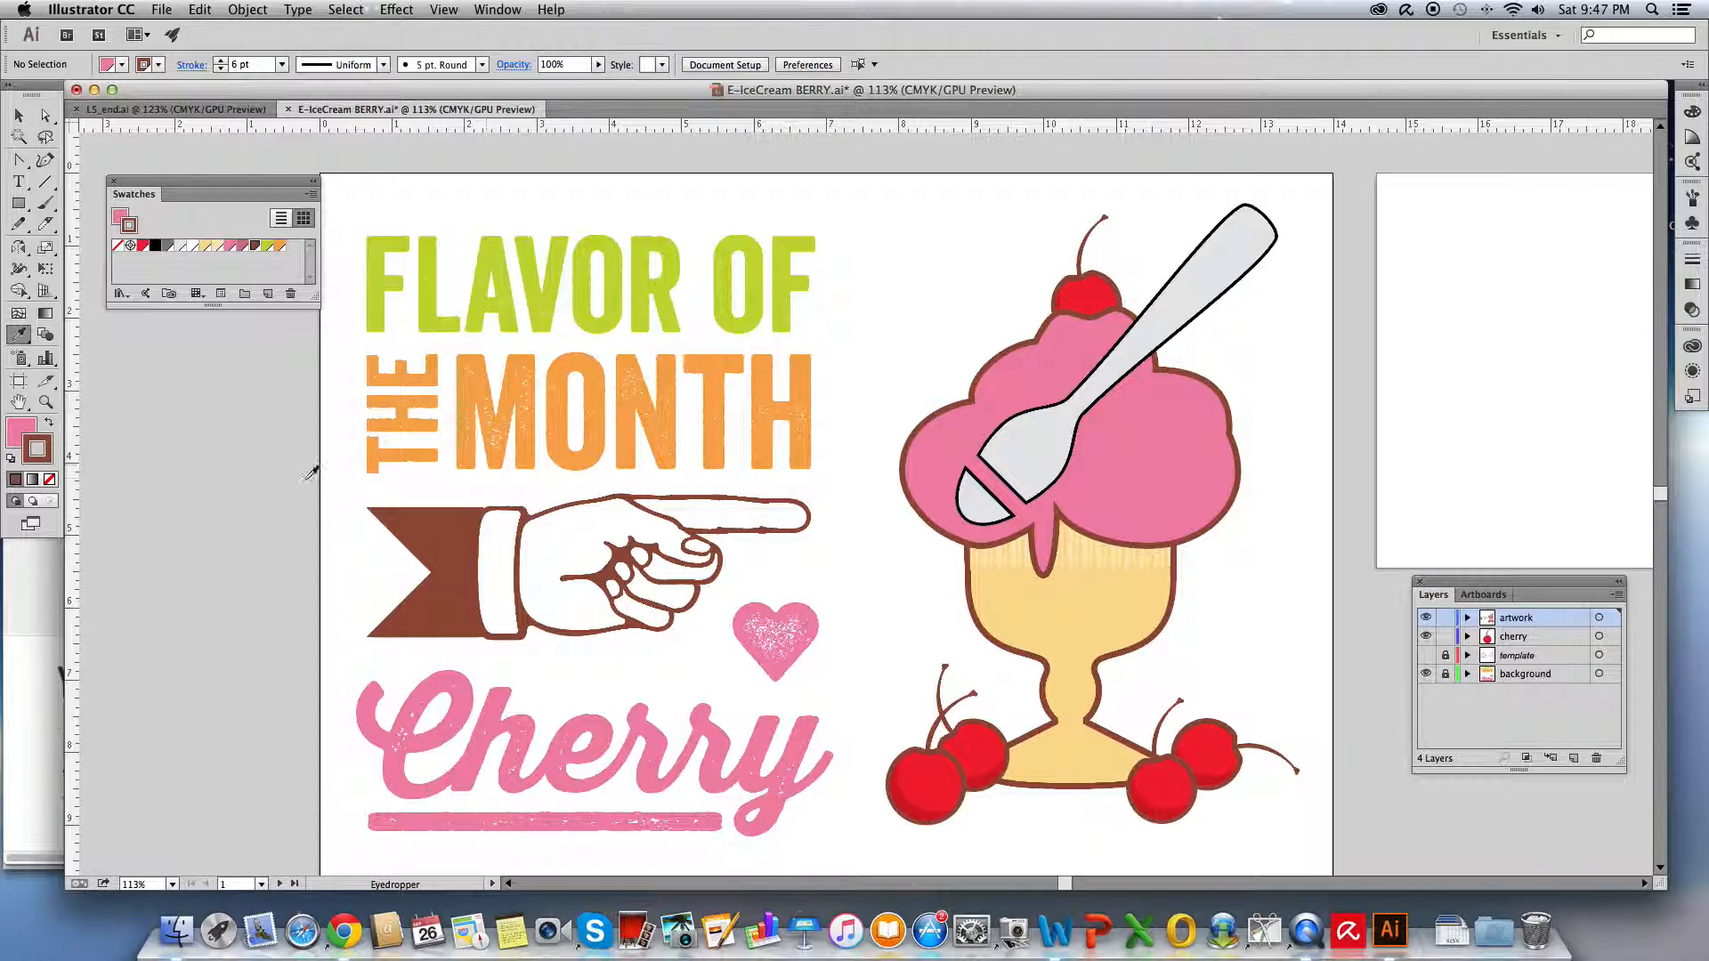
{"action": "left_click", "coordinate": [35, 444]}
Draw a wavy practice path with the Pencil in the blank area beside the lettering and repeatedly redraw parts of it to reshape it.
{"action": "left_click", "coordinate": [24, 229]}
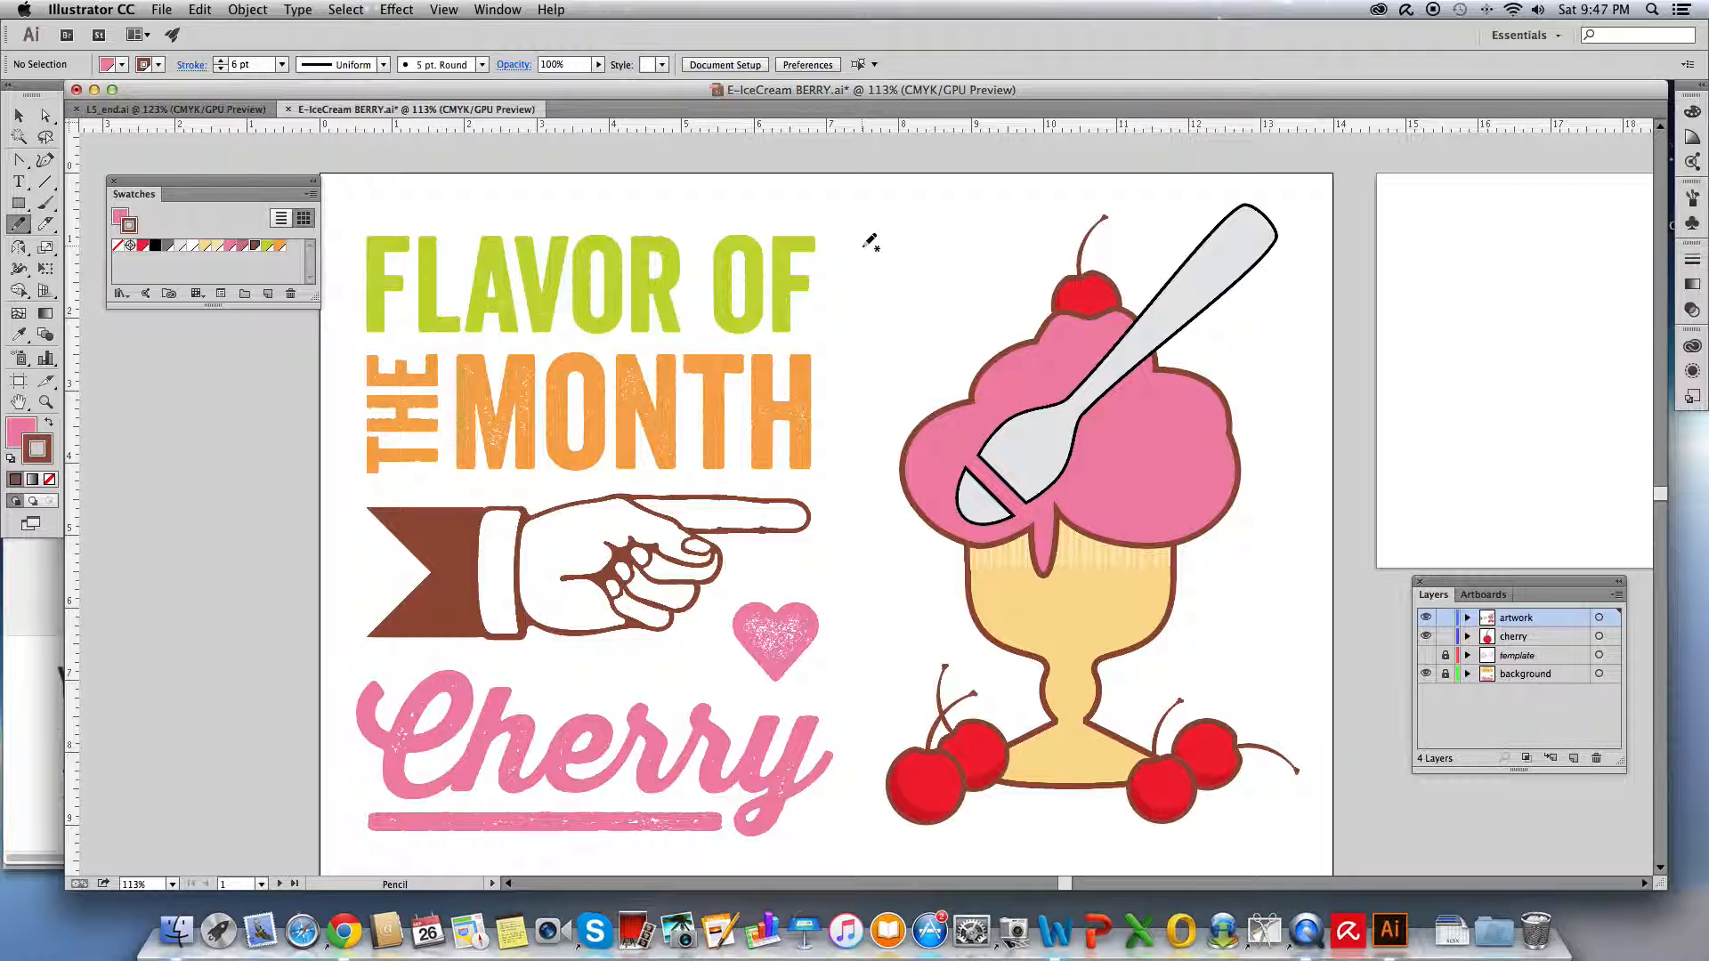
{"action": "left_click_drag", "start_coordinate": [854, 235], "coordinate": [976, 224]}
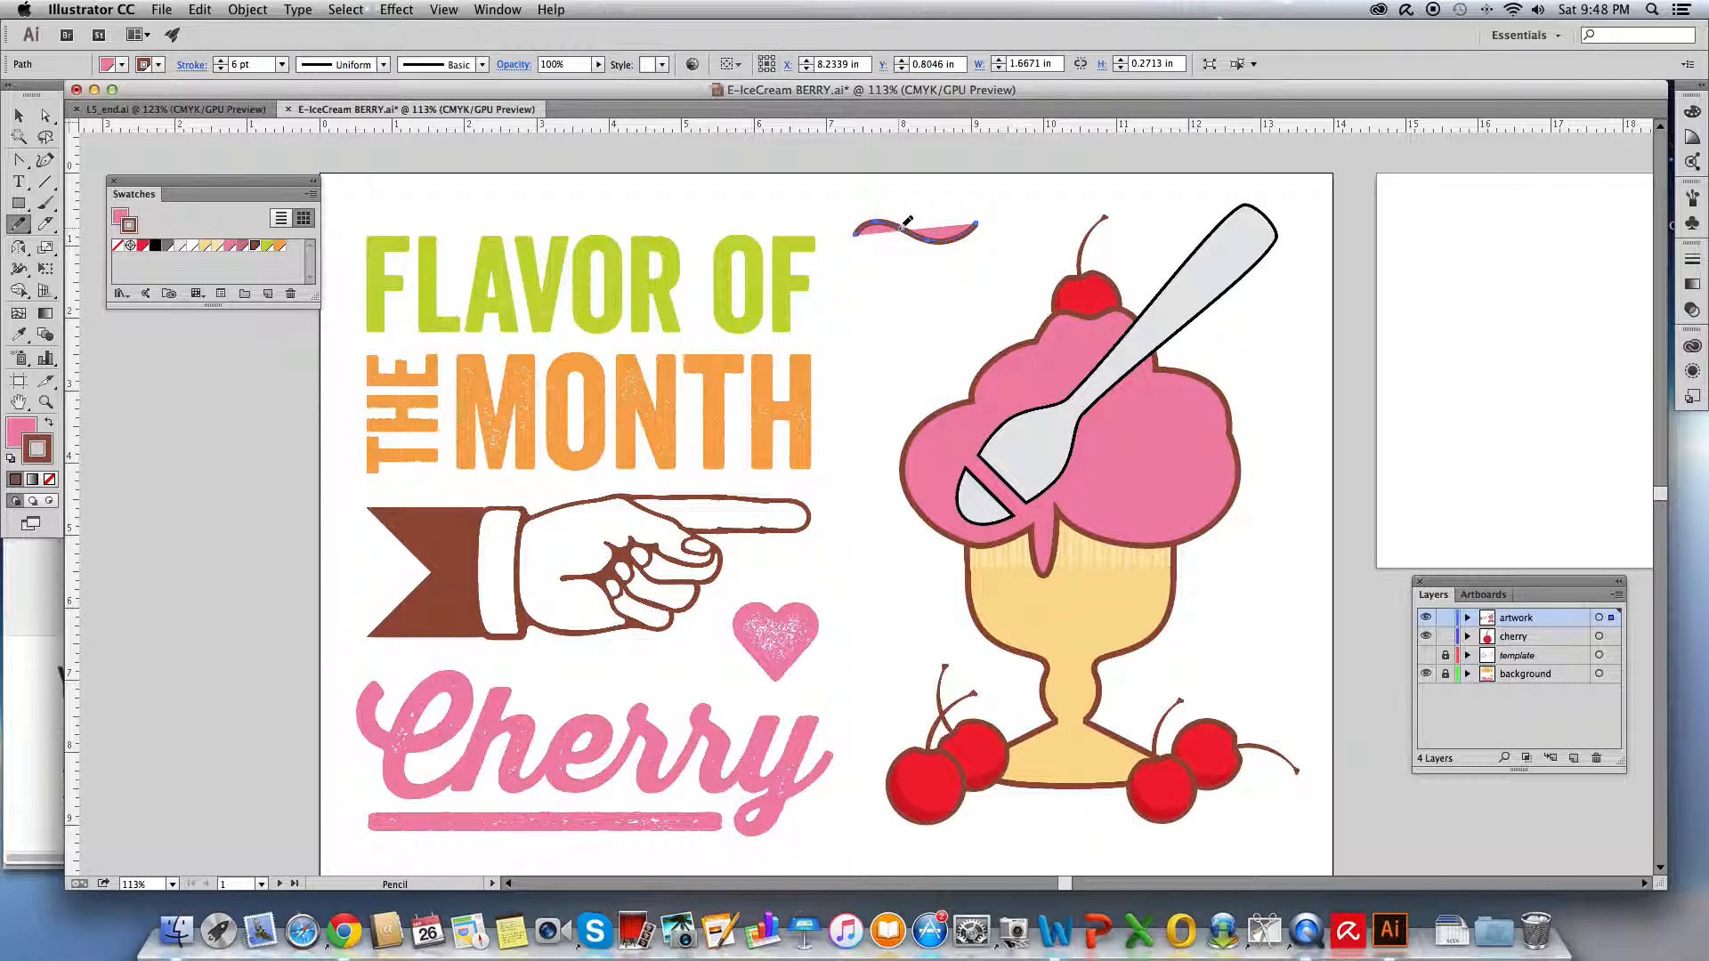
{"action": "mouse_move", "coordinate": [908, 222]}
{"action": "left_mouse_down"}
{"action": "mouse_move", "coordinate": [926, 261]}
{"action": "mouse_move", "coordinate": [972, 275]}
{"action": "left_mouse_up"}
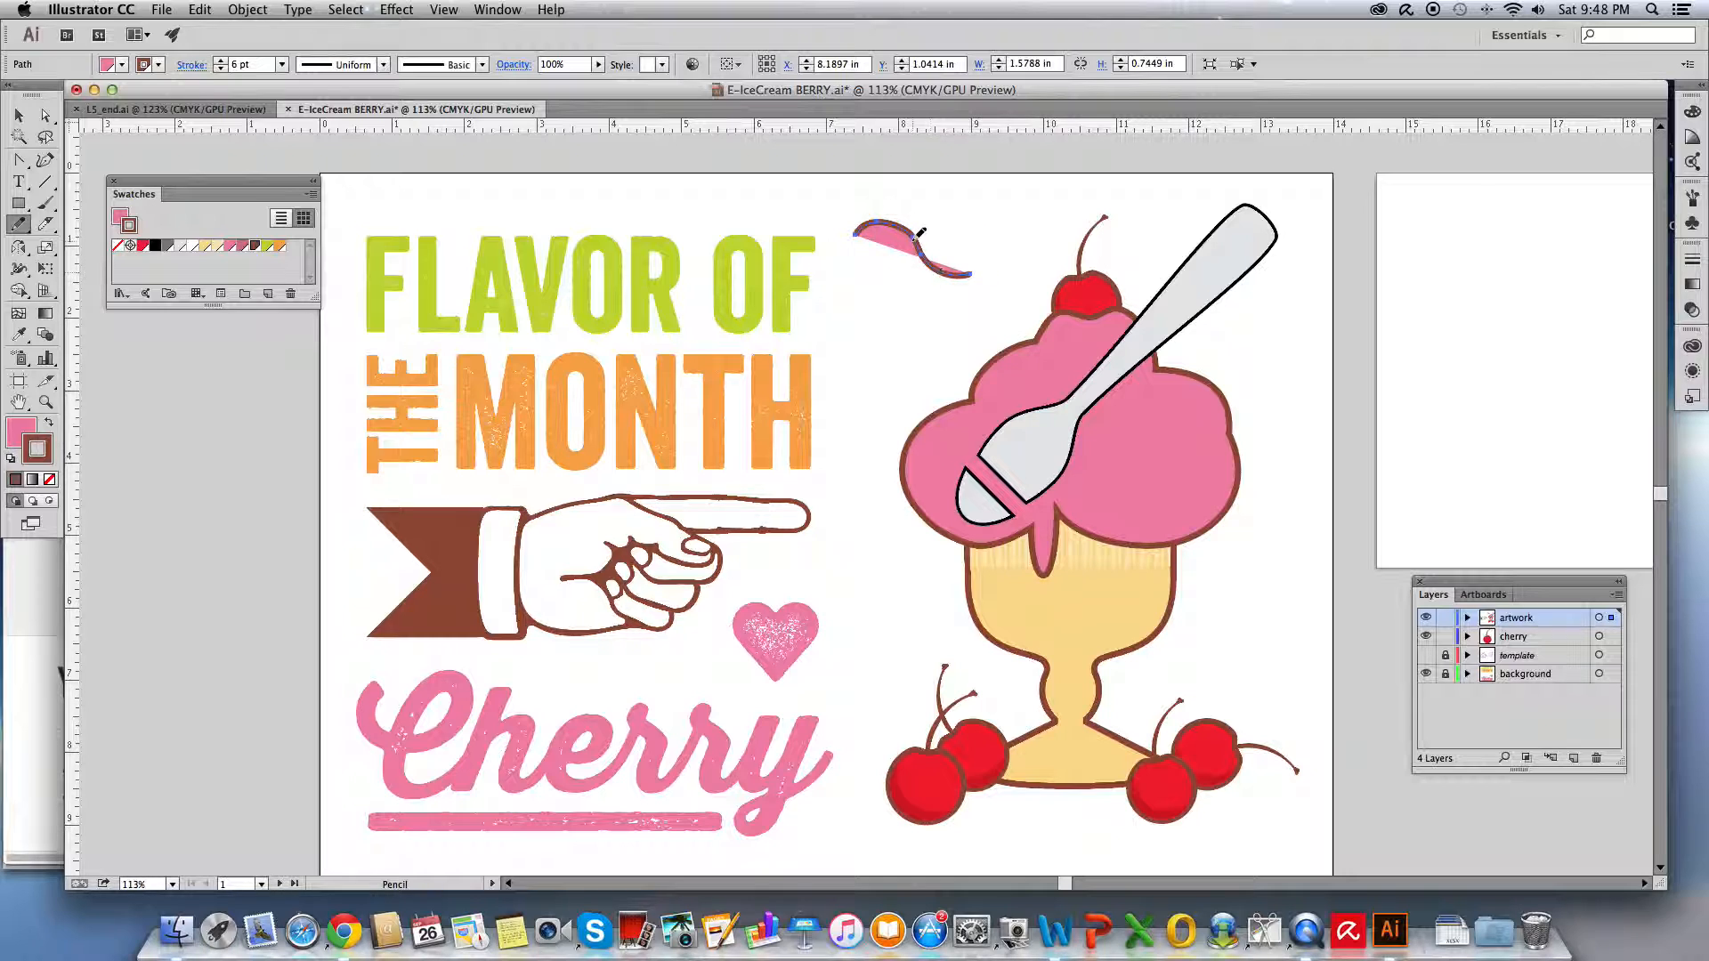
{"action": "mouse_move", "coordinate": [913, 225]}
{"action": "left_mouse_down"}
{"action": "mouse_move", "coordinate": [979, 237]}
{"action": "mouse_move", "coordinate": [1030, 288]}
{"action": "left_mouse_up"}
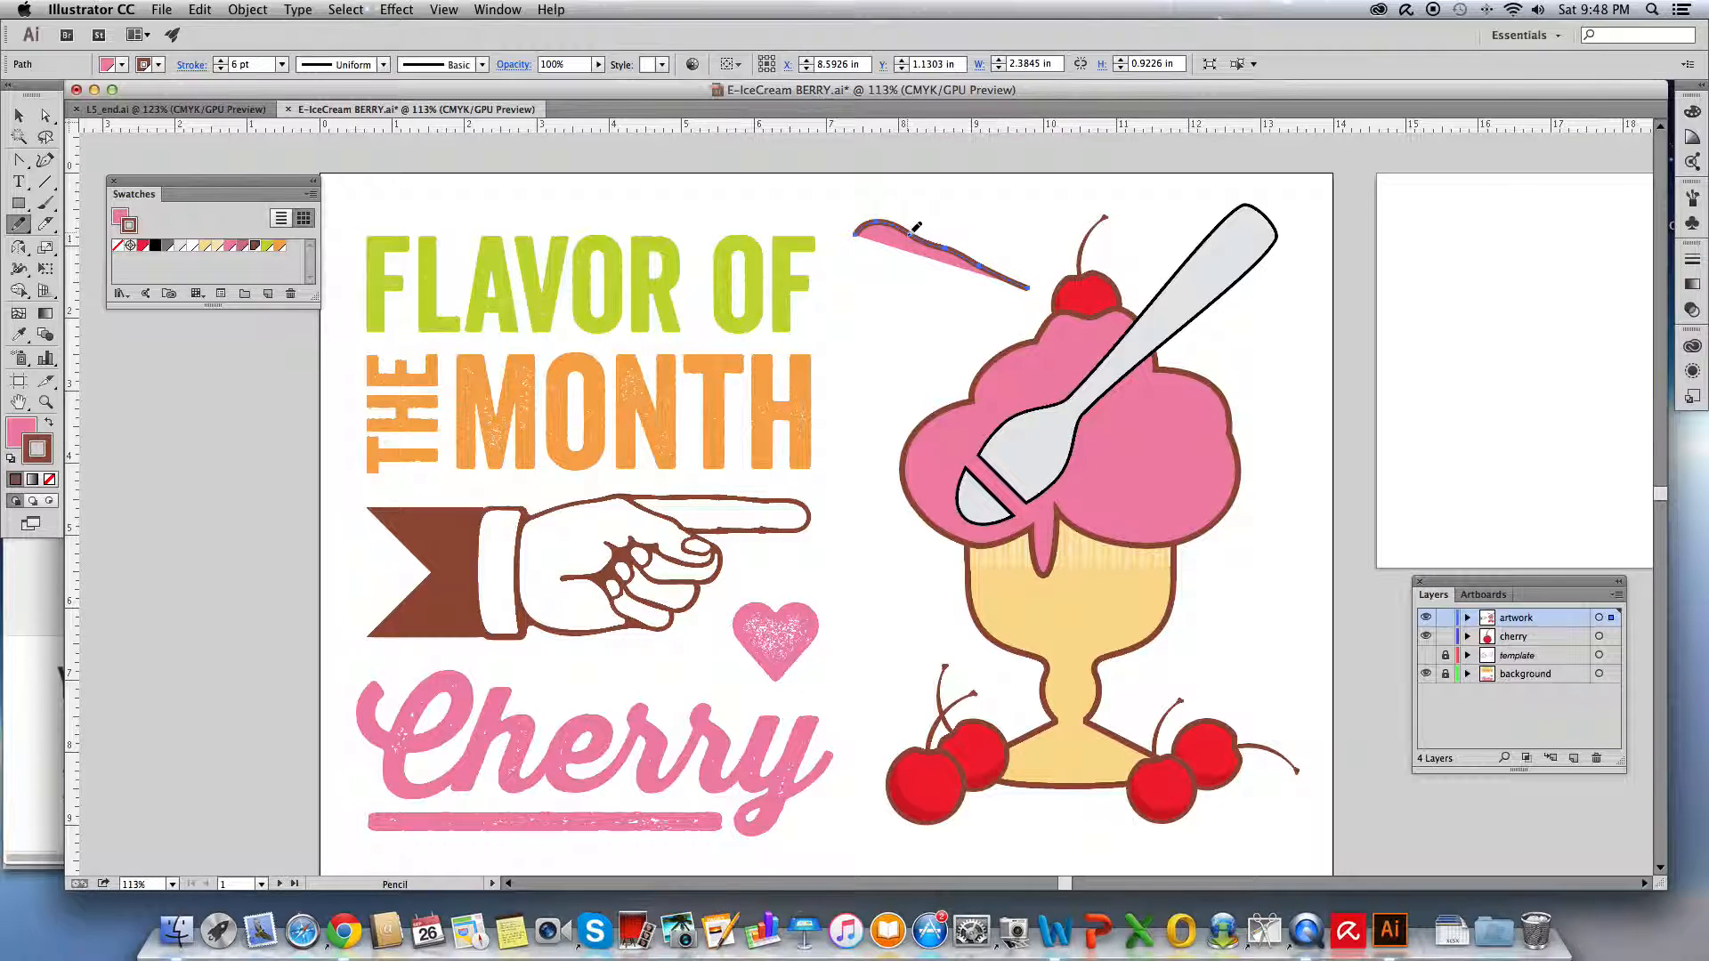
{"action": "left_click_drag", "start_coordinate": [908, 234], "coordinate": [858, 328]}
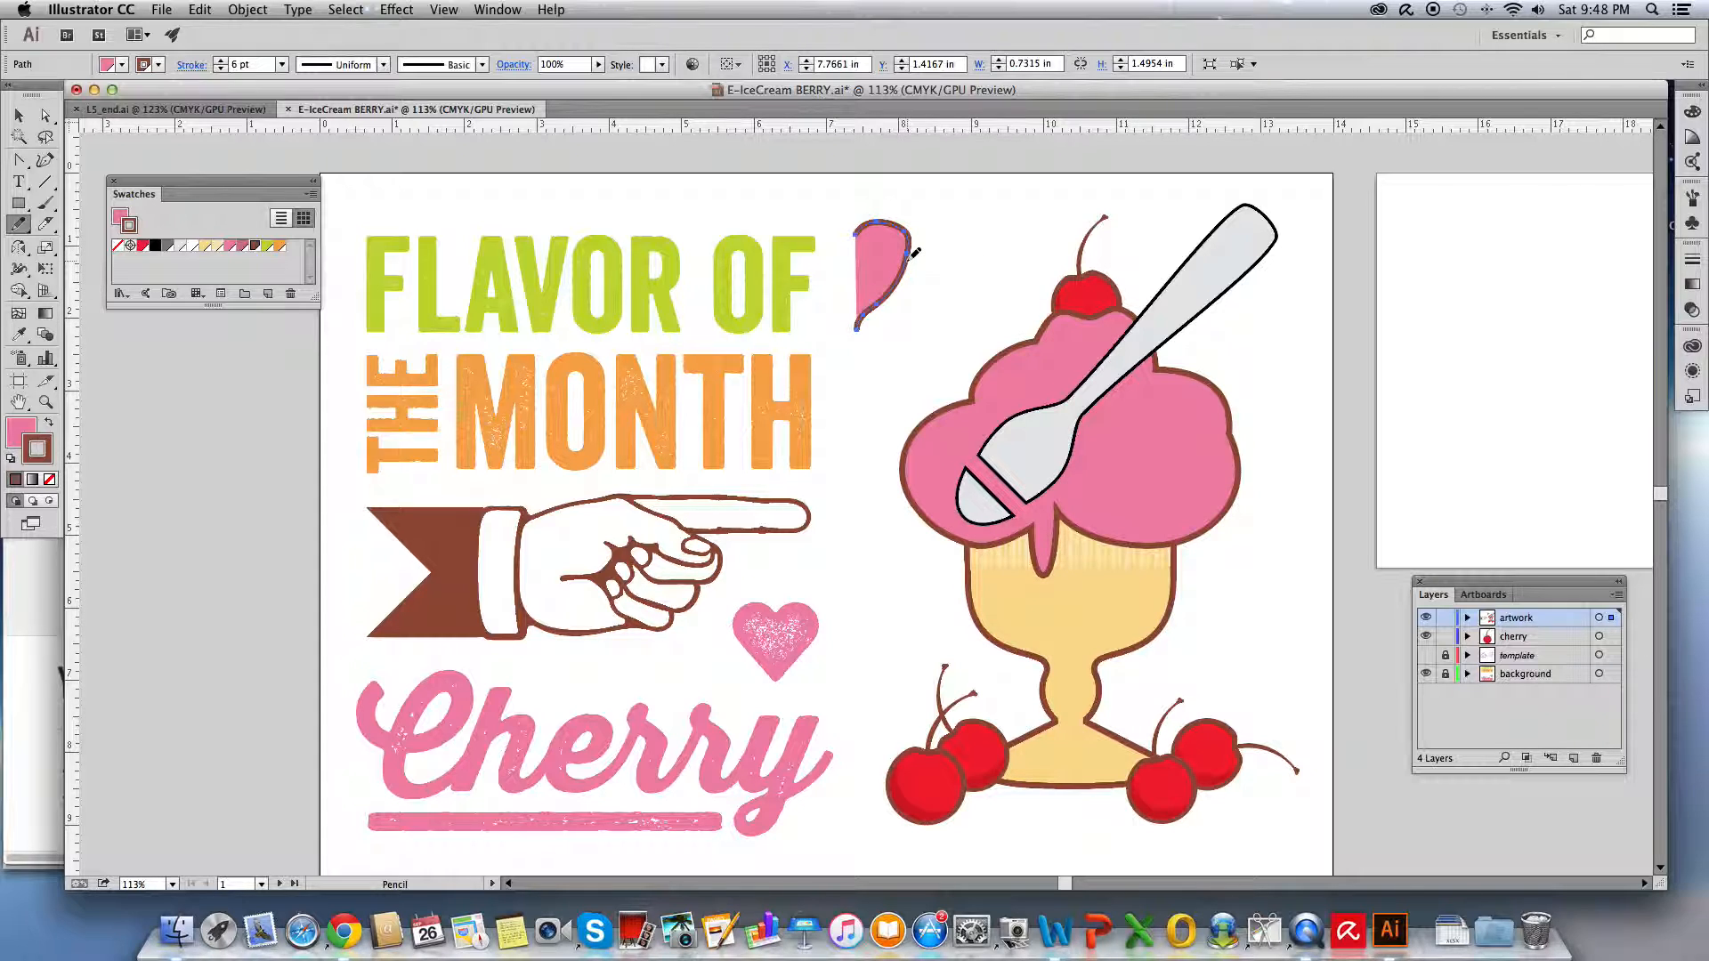
{"action": "mouse_move", "coordinate": [920, 233]}
{"action": "left_mouse_down"}
{"action": "mouse_move", "coordinate": [969, 248]}
{"action": "mouse_move", "coordinate": [895, 242]}
{"action": "mouse_move", "coordinate": [917, 211]}
{"action": "left_mouse_up"}
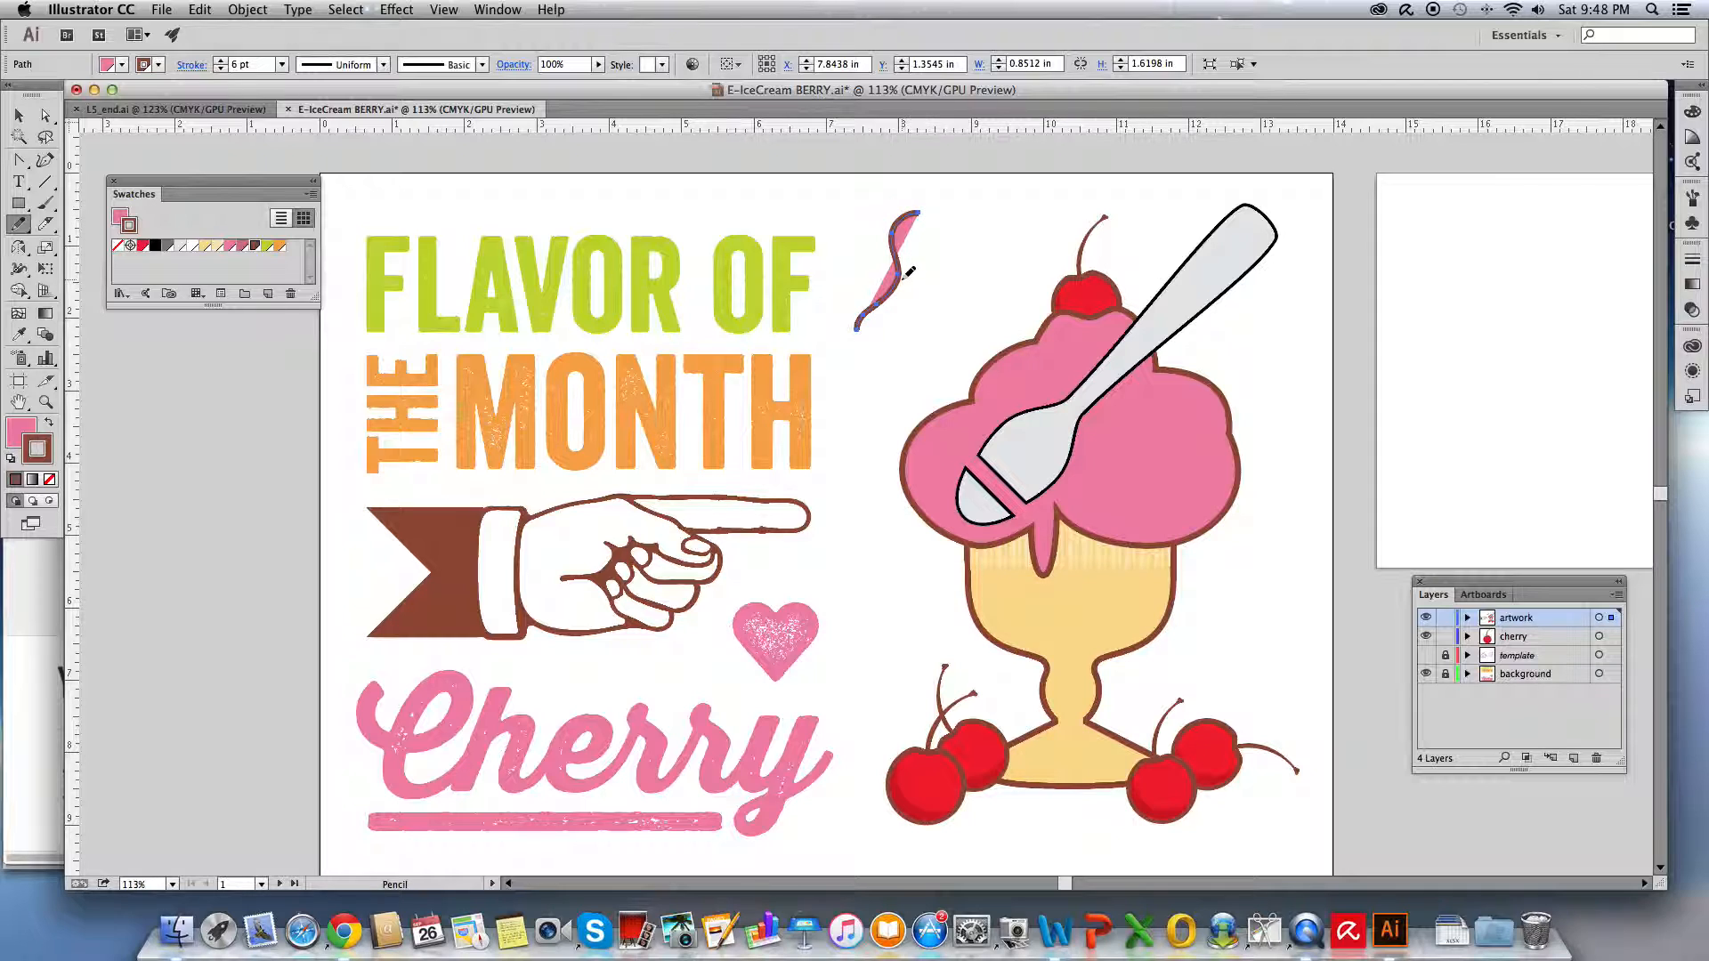
{"action": "mouse_move", "coordinate": [901, 283]}
{"action": "left_mouse_down"}
{"action": "mouse_move", "coordinate": [968, 224]}
{"action": "mouse_move", "coordinate": [948, 221]}
{"action": "mouse_move", "coordinate": [974, 216]}
{"action": "left_mouse_up"}
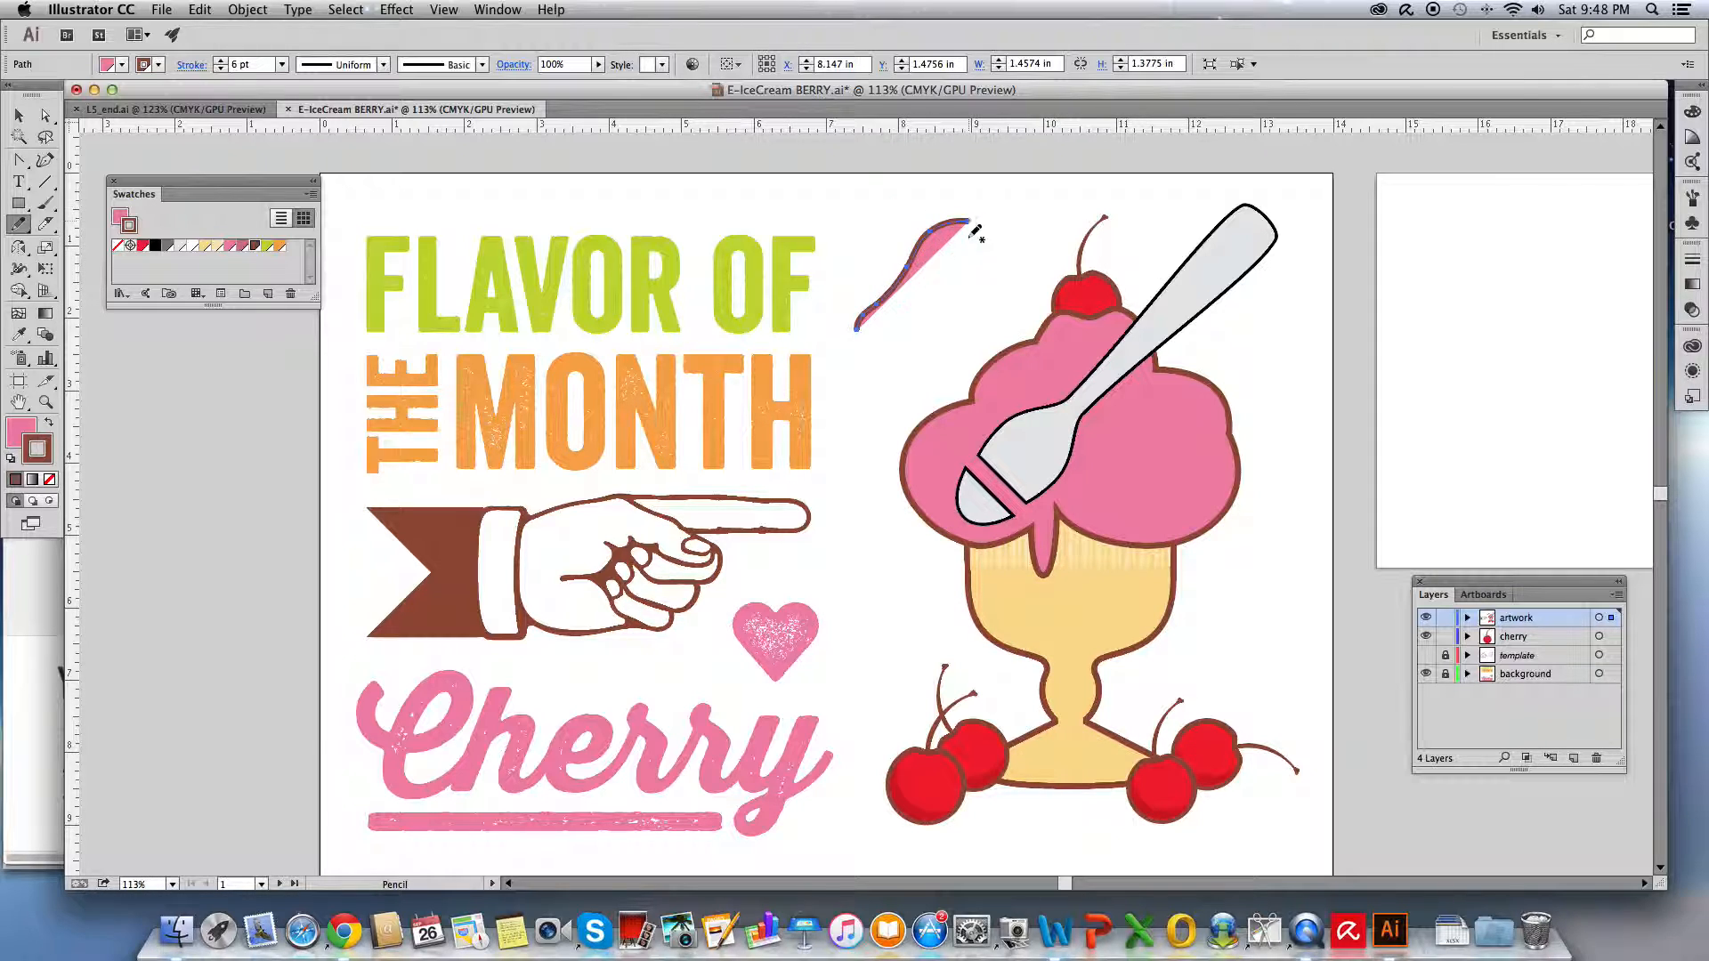
{"action": "mouse_move", "coordinate": [902, 278]}
{"action": "left_mouse_down"}
{"action": "mouse_move", "coordinate": [935, 266]}
{"action": "mouse_move", "coordinate": [995, 279]}
{"action": "left_mouse_up"}
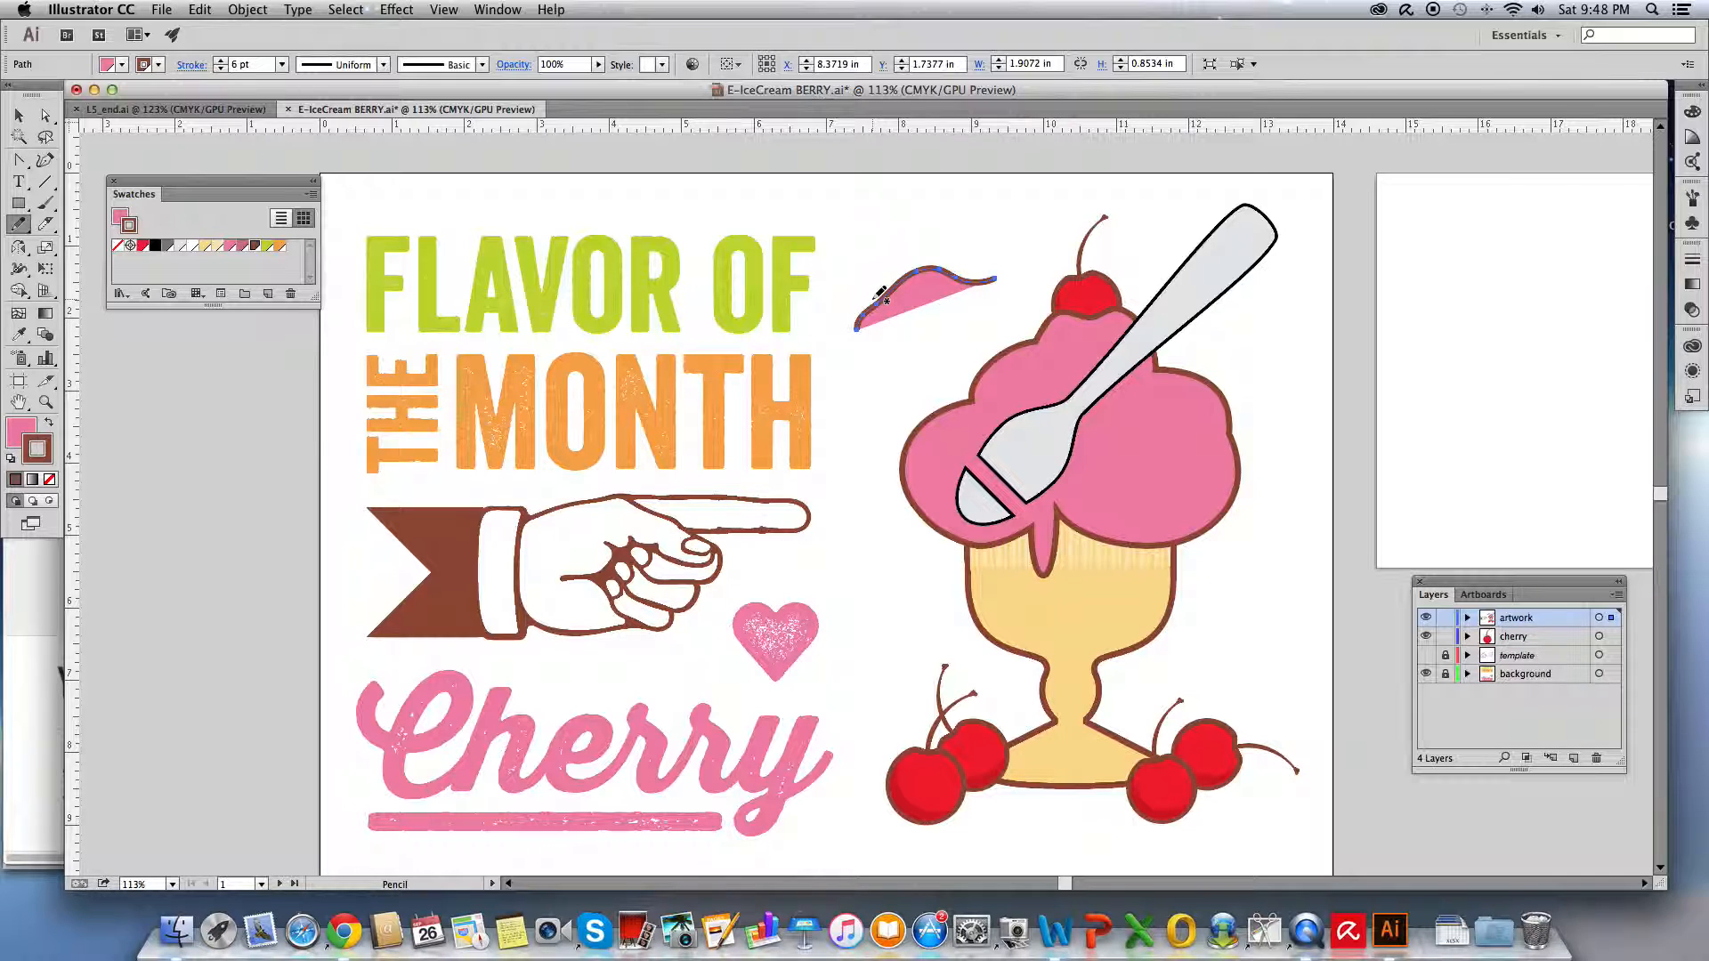
{"action": "left_click_drag", "start_coordinate": [882, 296], "coordinate": [923, 247]}
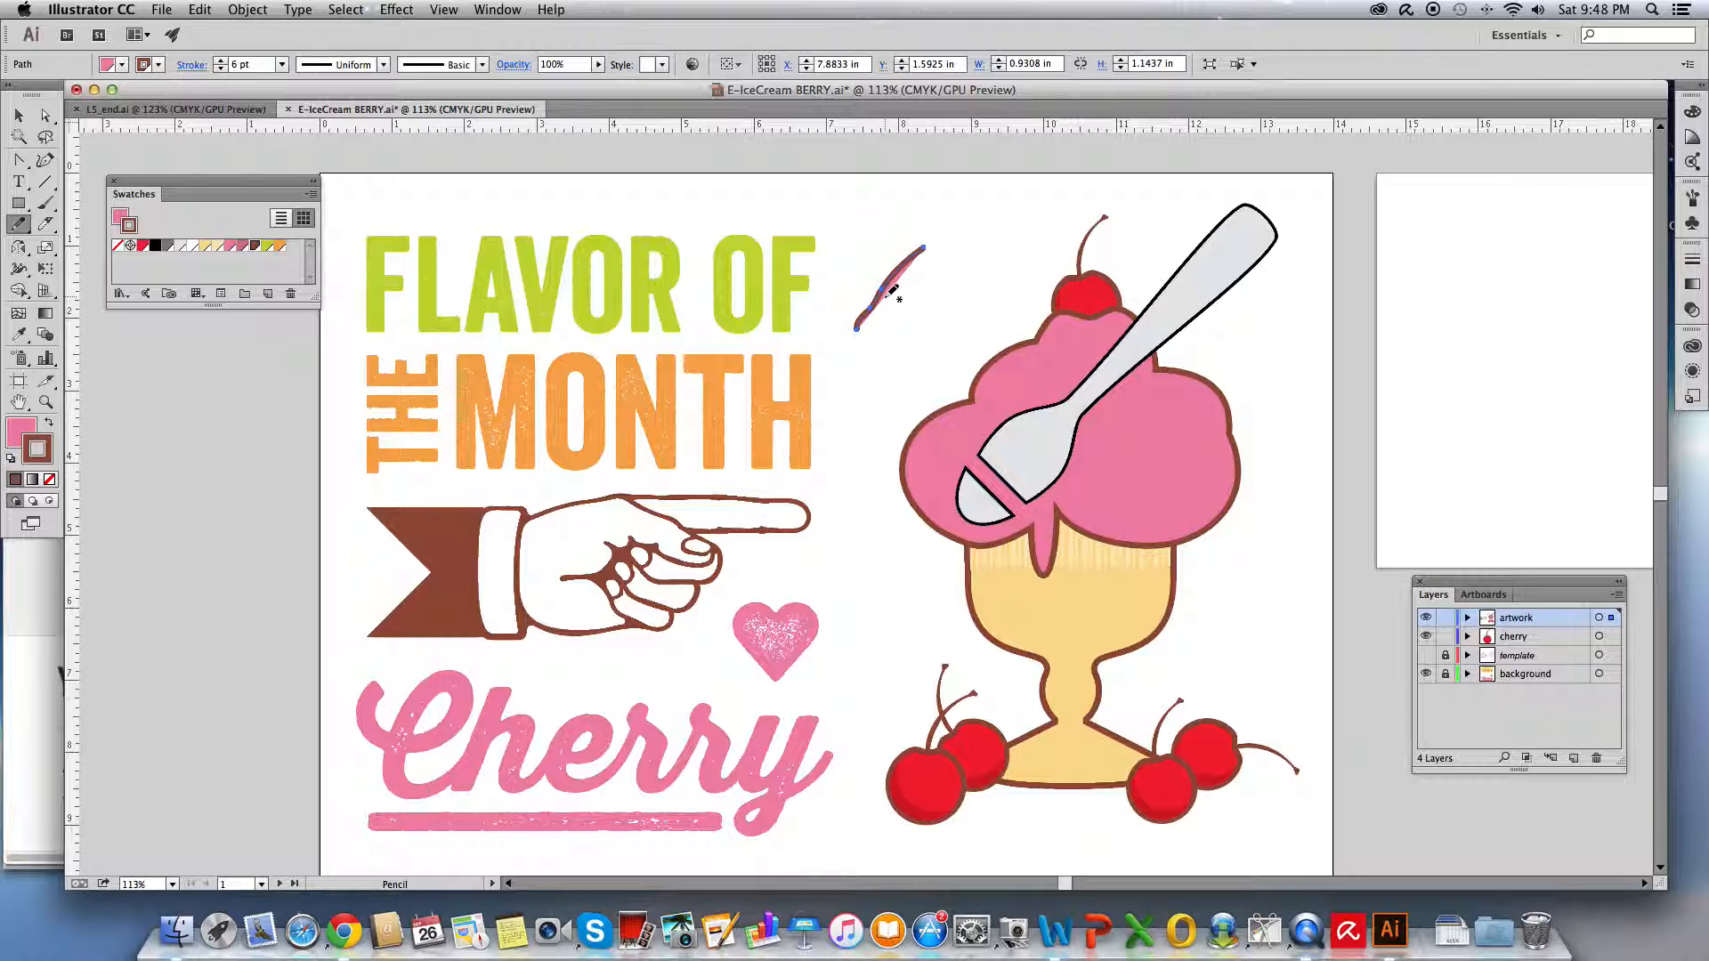
{"action": "left_click_drag", "start_coordinate": [884, 294], "coordinate": [948, 261]}
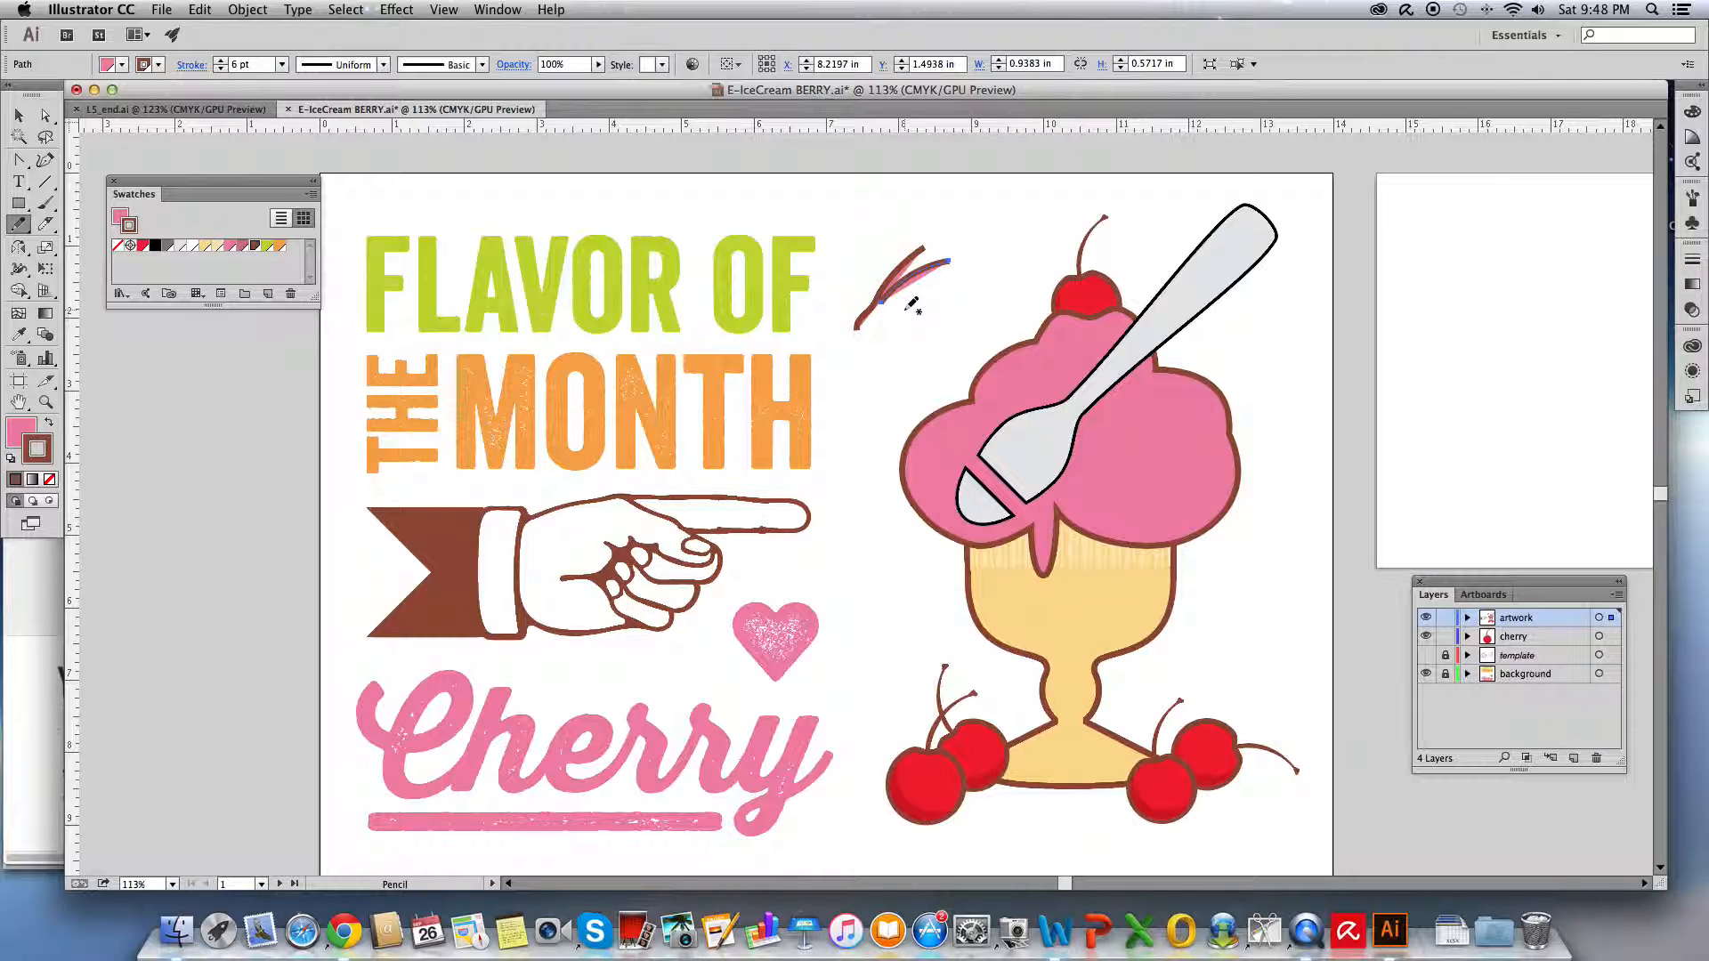
Check the Pencil tool's path-editing options and remove the practice strokes beside the lettering.
{"action": "double_click", "coordinate": [14, 227]}
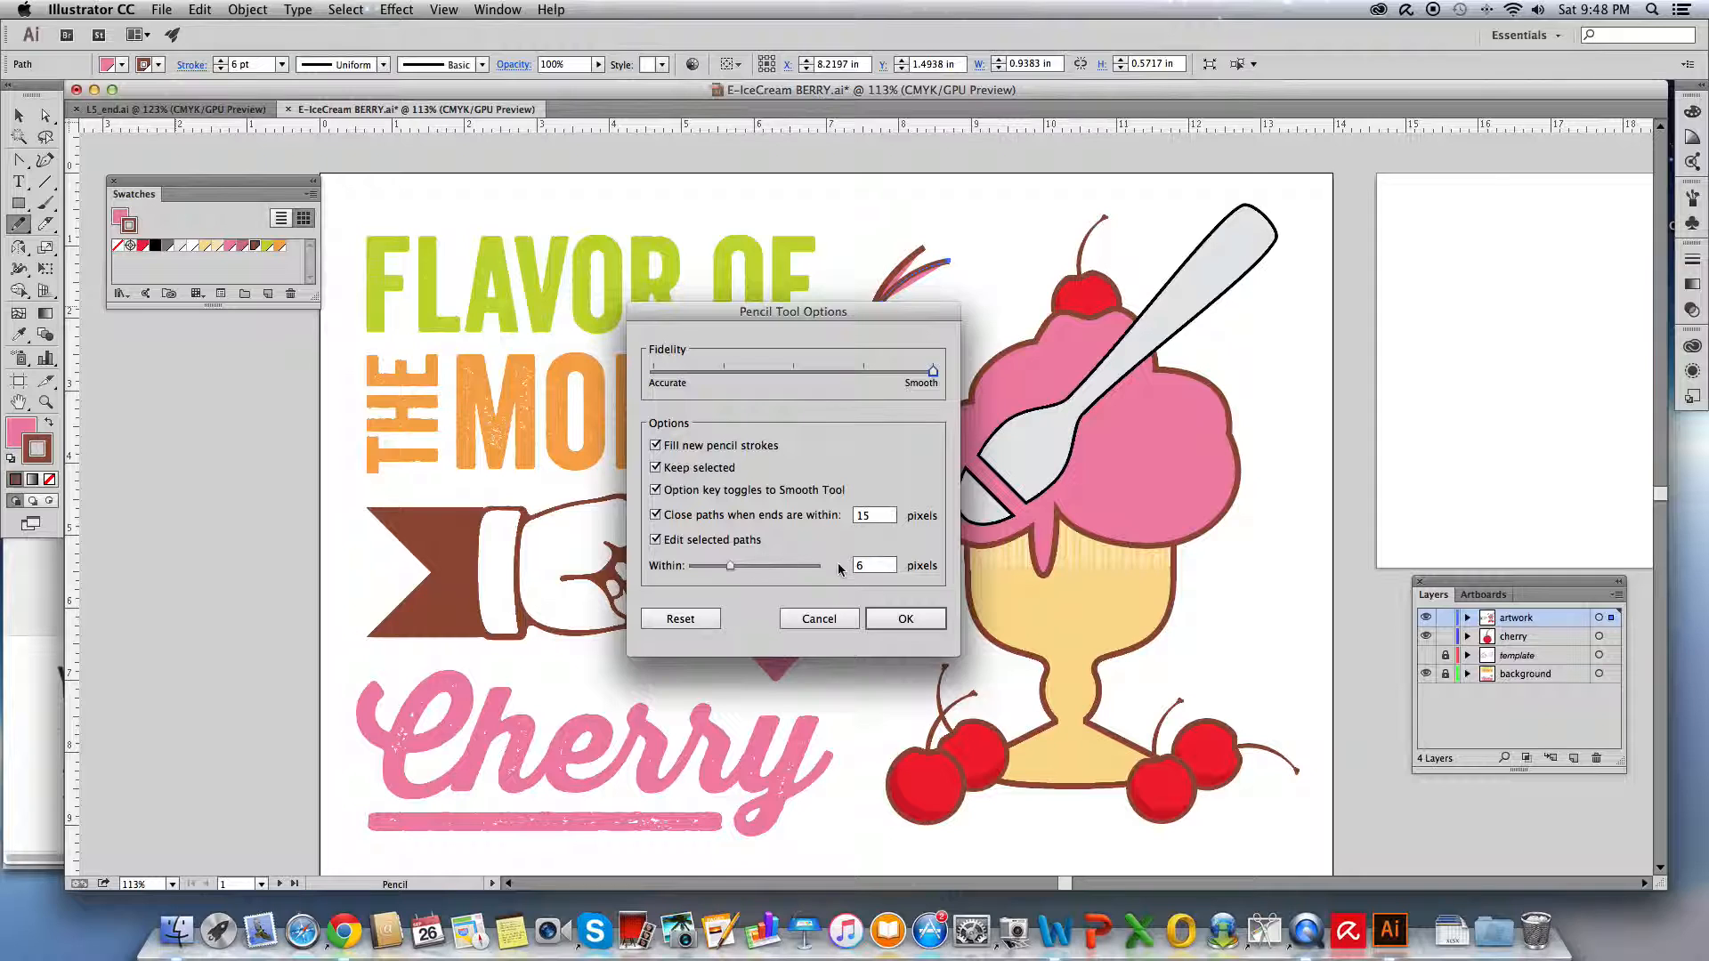
{"action": "left_click", "coordinate": [874, 620]}
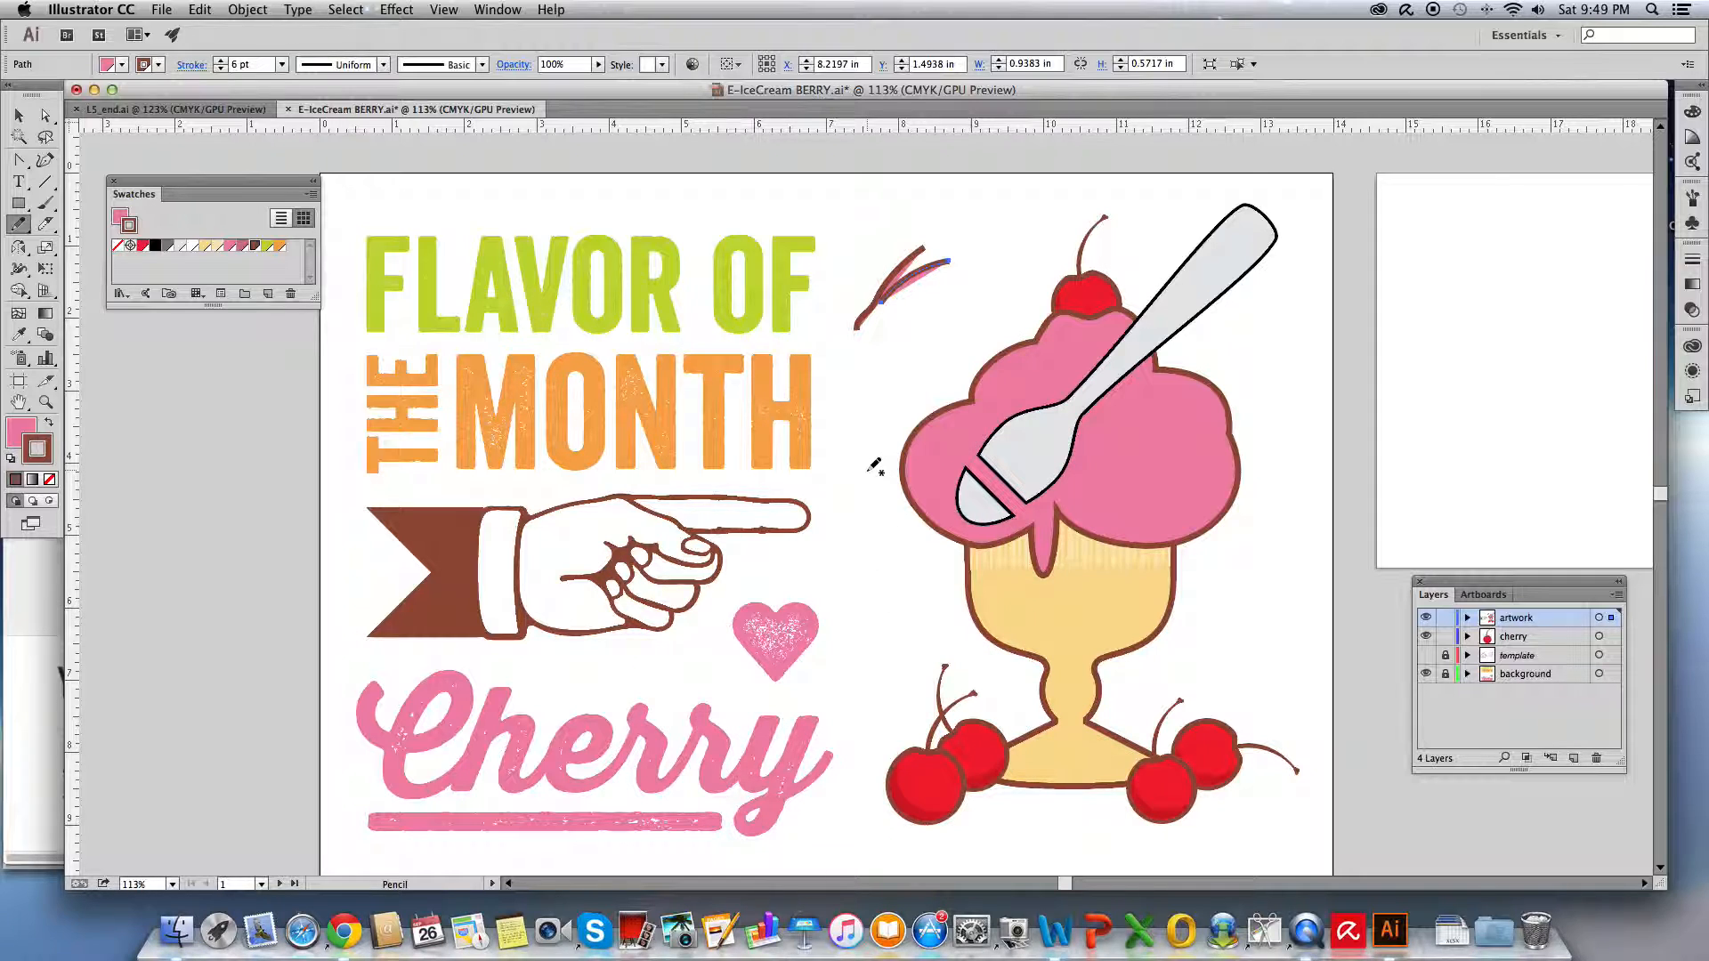
{"action": "key", "text": "super+shift+a"}
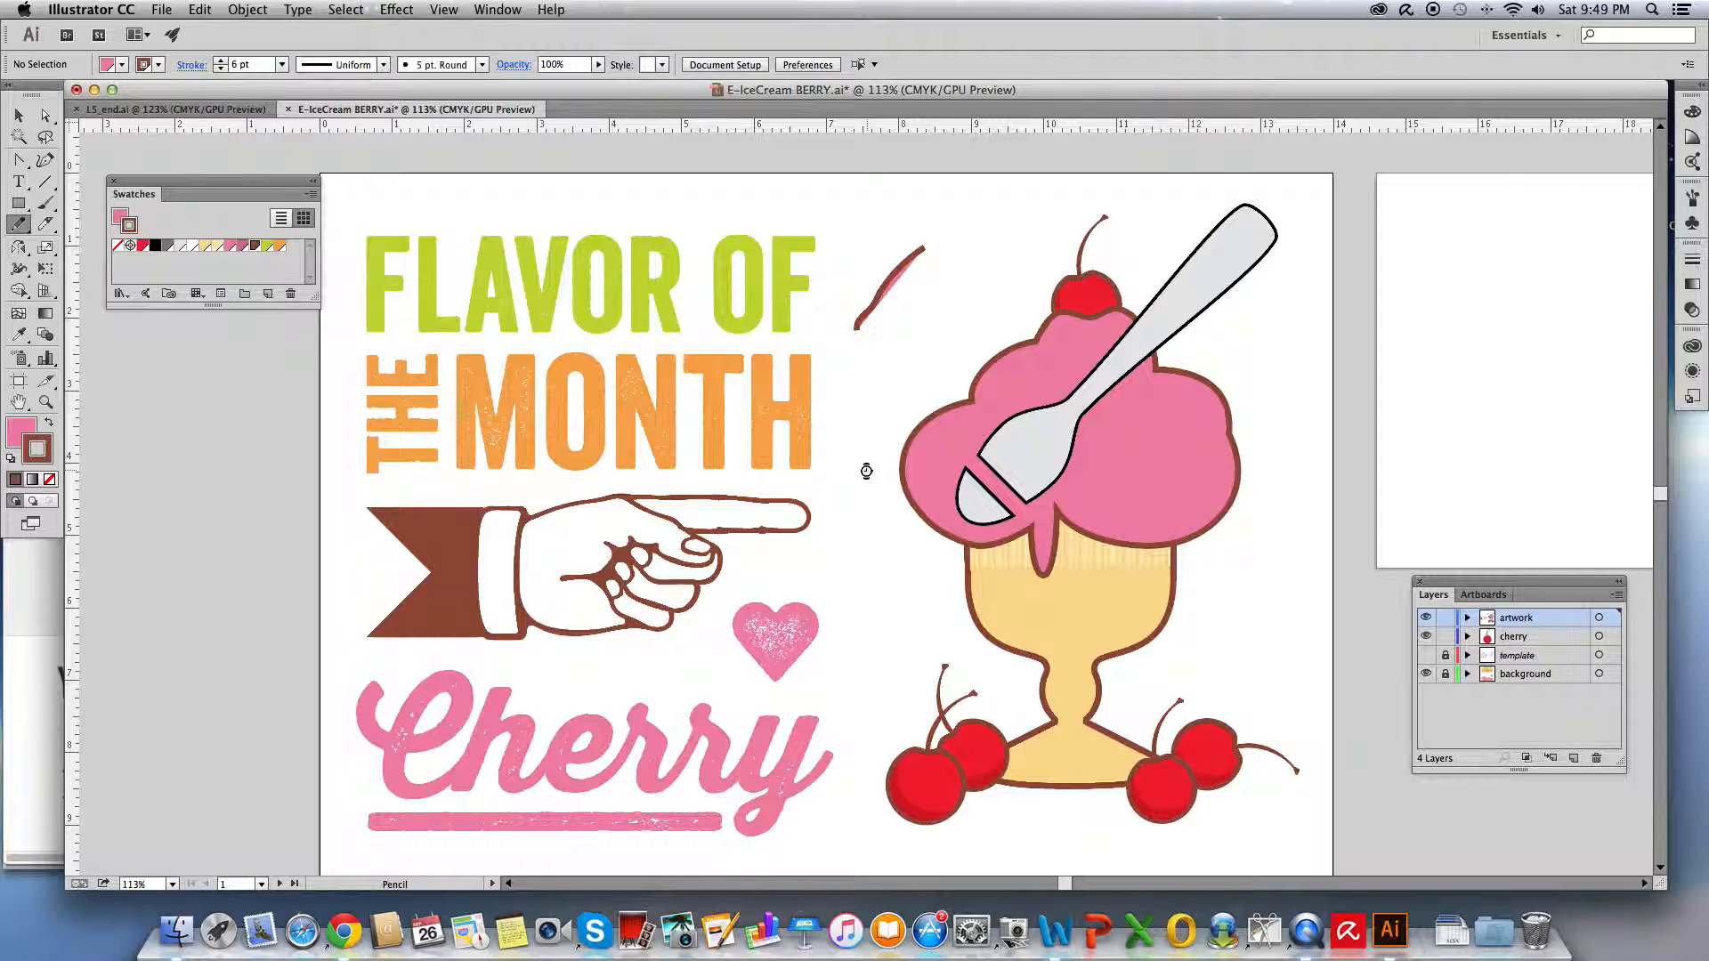
{"action": "key", "text": "super"}
{"action": "left_click", "coordinate": [873, 300], "text": "super"}
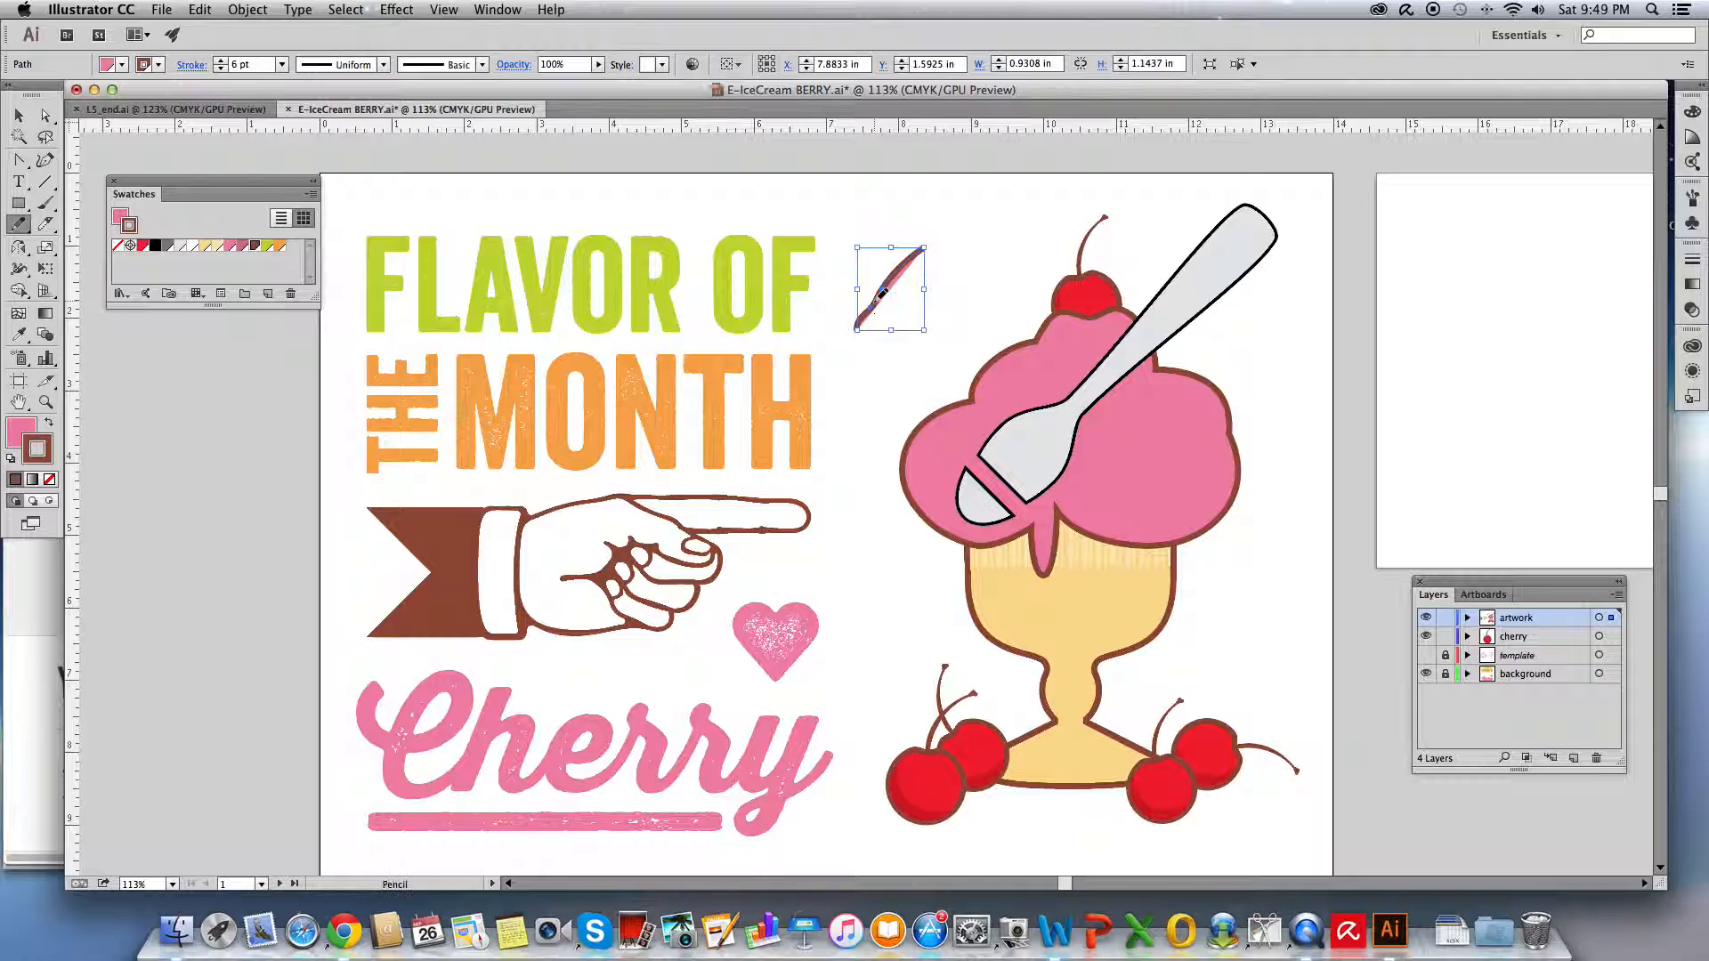
{"action": "key", "text": "Delete"}
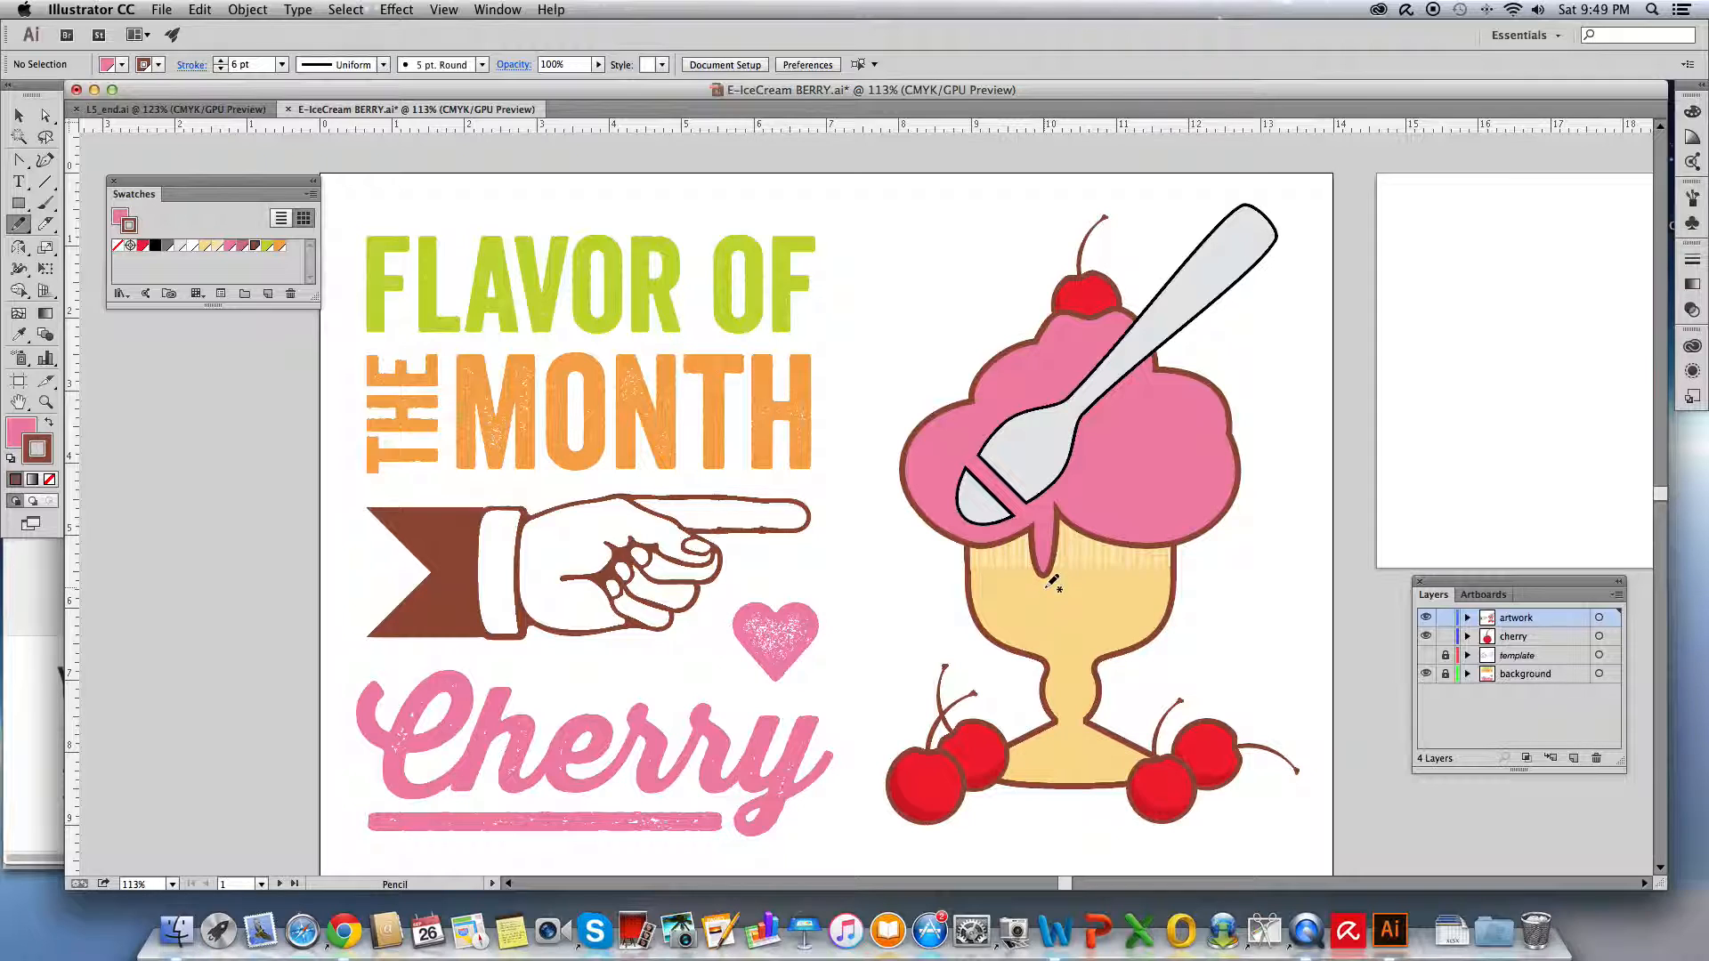
Draw a closed teardrop about 0.37 × 0.68 in on the glass with the Pencil and align it beneath the ice cream's drip.
{"action": "mouse_move", "coordinate": [1042, 591]}
{"action": "left_mouse_down"}
{"action": "mouse_move", "coordinate": [1053, 634]}
{"action": "mouse_move", "coordinate": [1067, 609]}
{"action": "mouse_move", "coordinate": [1047, 577]}
{"action": "left_mouse_up"}
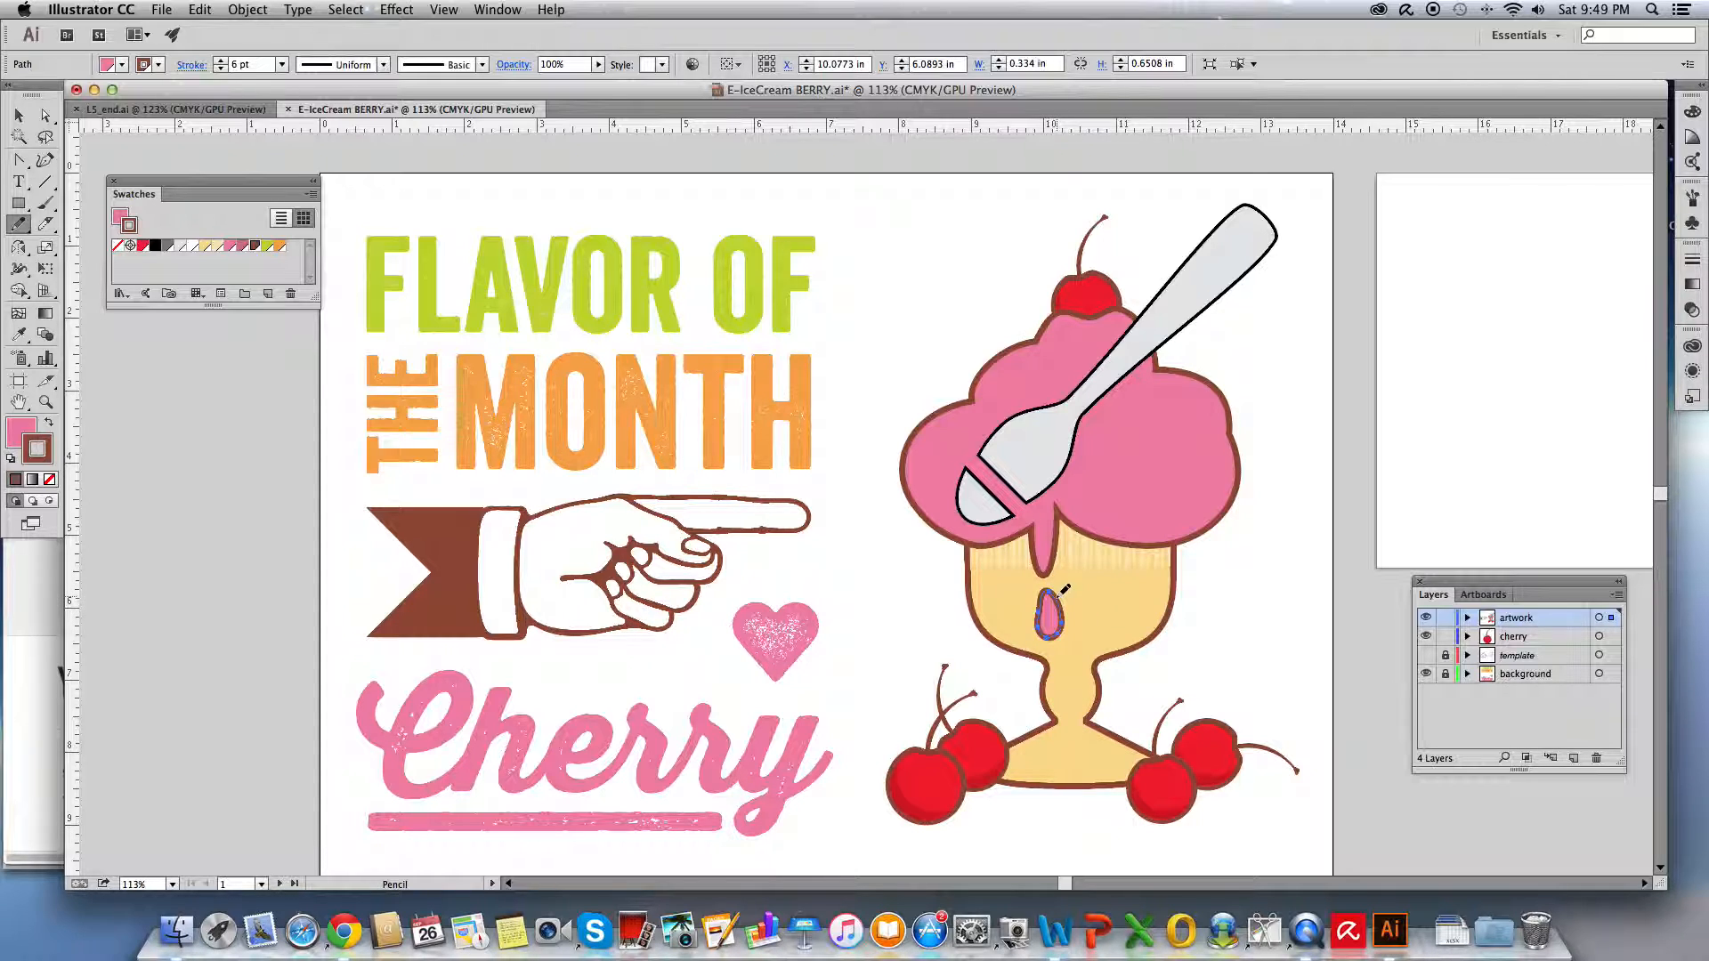
{"action": "key", "text": "super+z"}
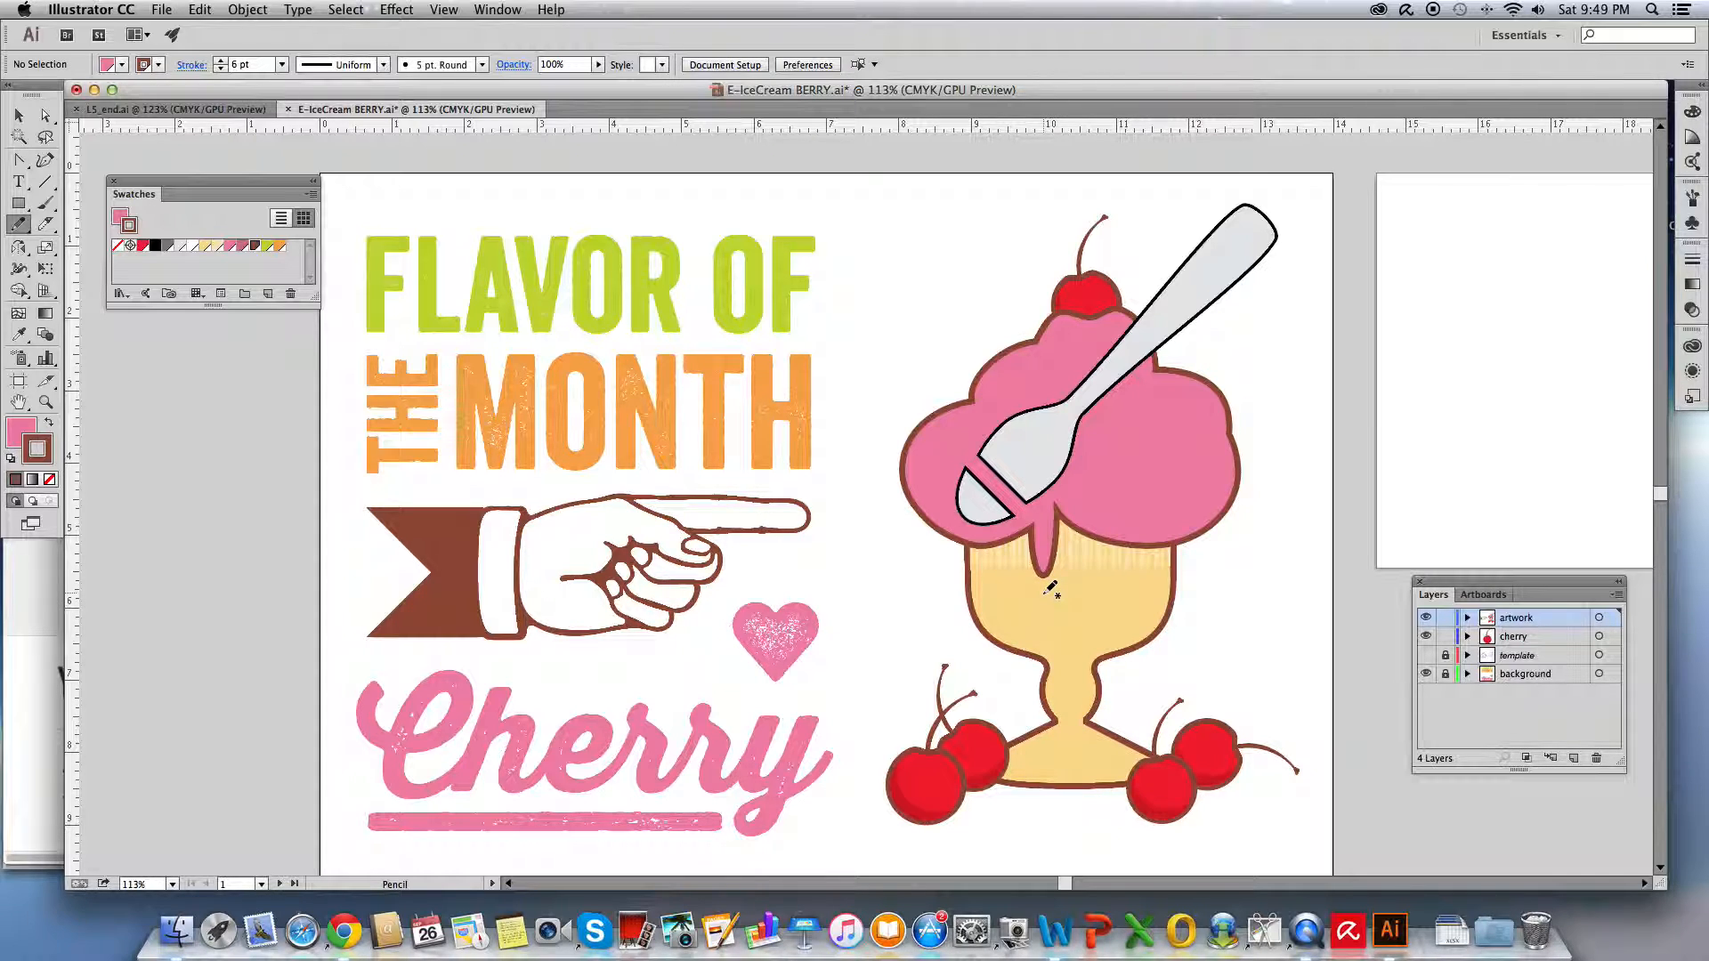
{"action": "mouse_move", "coordinate": [1048, 590]}
{"action": "left_mouse_down"}
{"action": "mouse_move", "coordinate": [1043, 630]}
{"action": "mouse_move", "coordinate": [1062, 623]}
{"action": "mouse_move", "coordinate": [1053, 597]}
{"action": "left_mouse_up"}
{"action": "left_click_drag", "start_coordinate": [1057, 592], "coordinate": [1053, 588]}
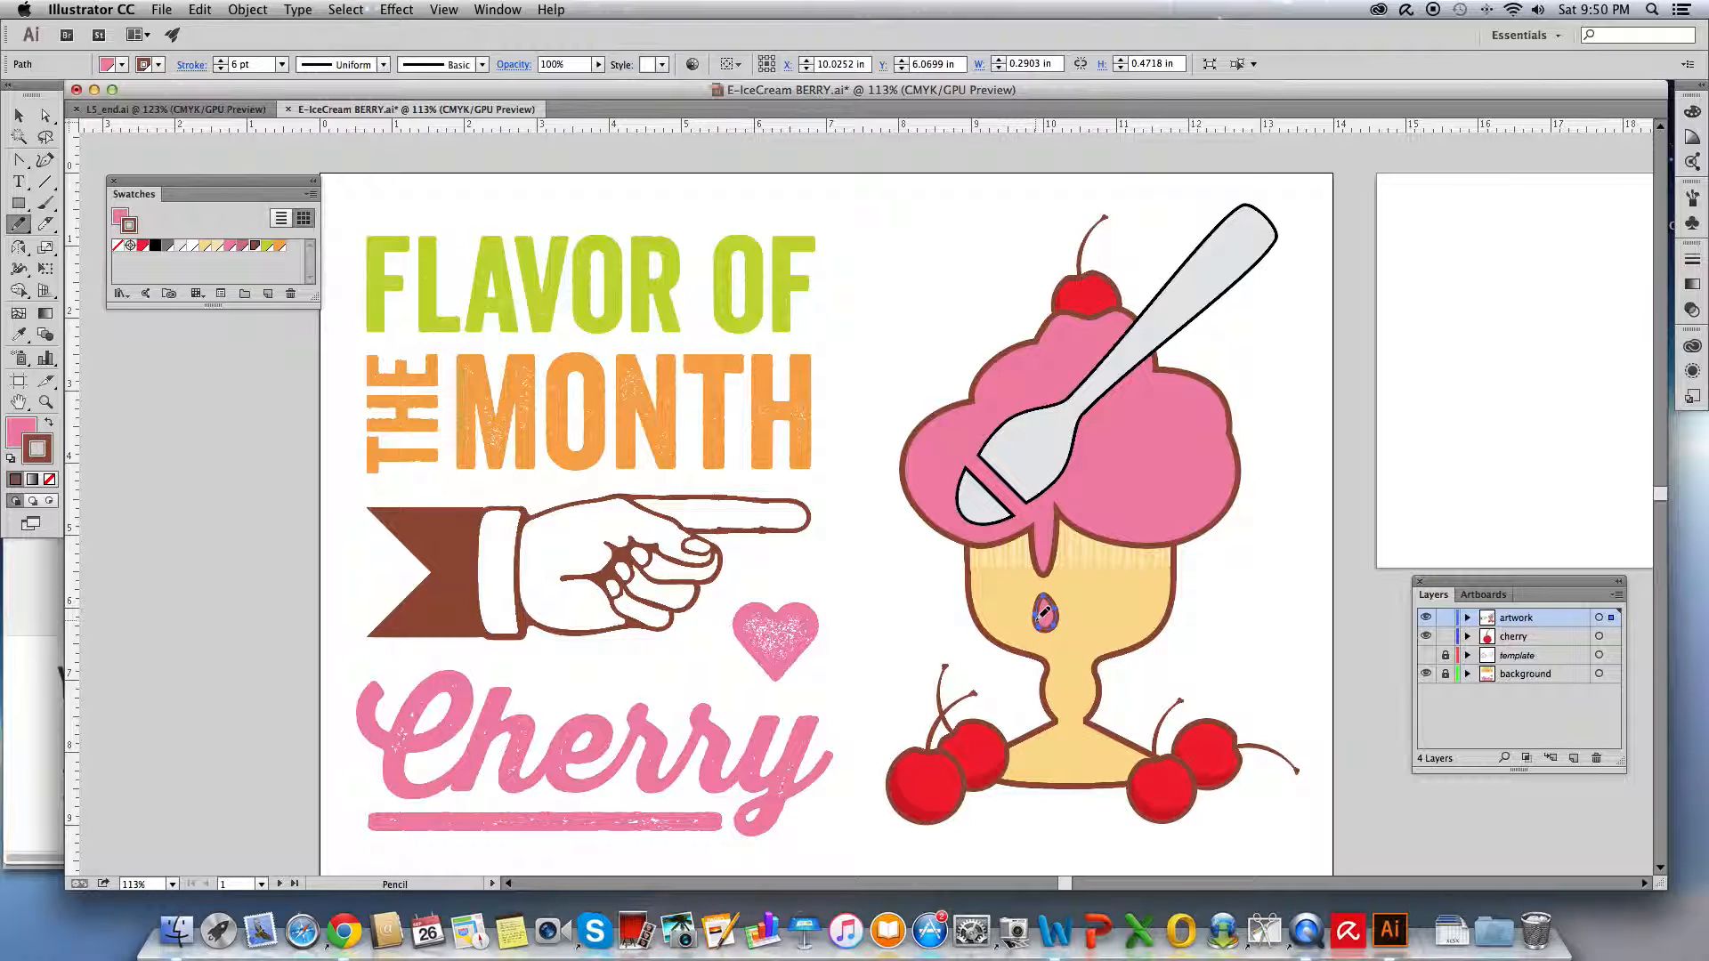
{"action": "mouse_move", "coordinate": [1041, 613]}
{"action": "left_mouse_down"}
{"action": "mouse_move", "coordinate": [1051, 643]}
{"action": "mouse_move", "coordinate": [1060, 597]}
{"action": "left_mouse_up"}
{"action": "left_click", "coordinate": [17, 116]}
{"action": "left_click_drag", "start_coordinate": [1047, 613], "coordinate": [1039, 596]}
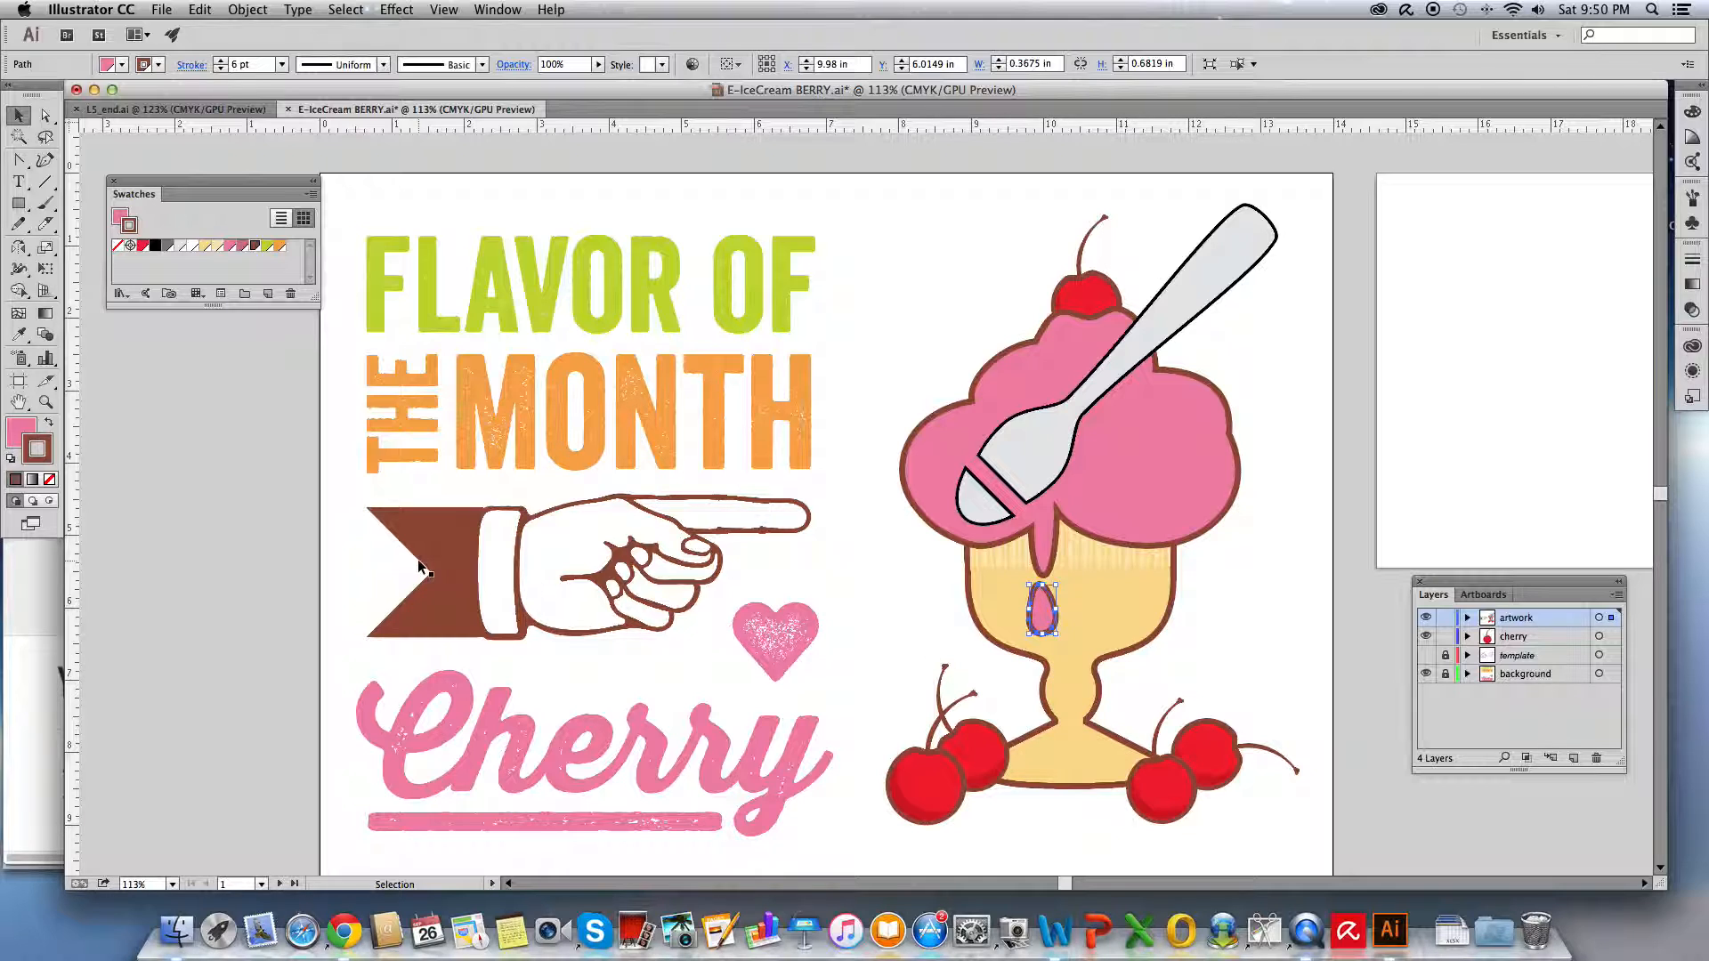
Try drawing an open drip on the glass stem, join its two ends with the Join tool, and delete the drip.
{"action": "left_click", "coordinate": [17, 225]}
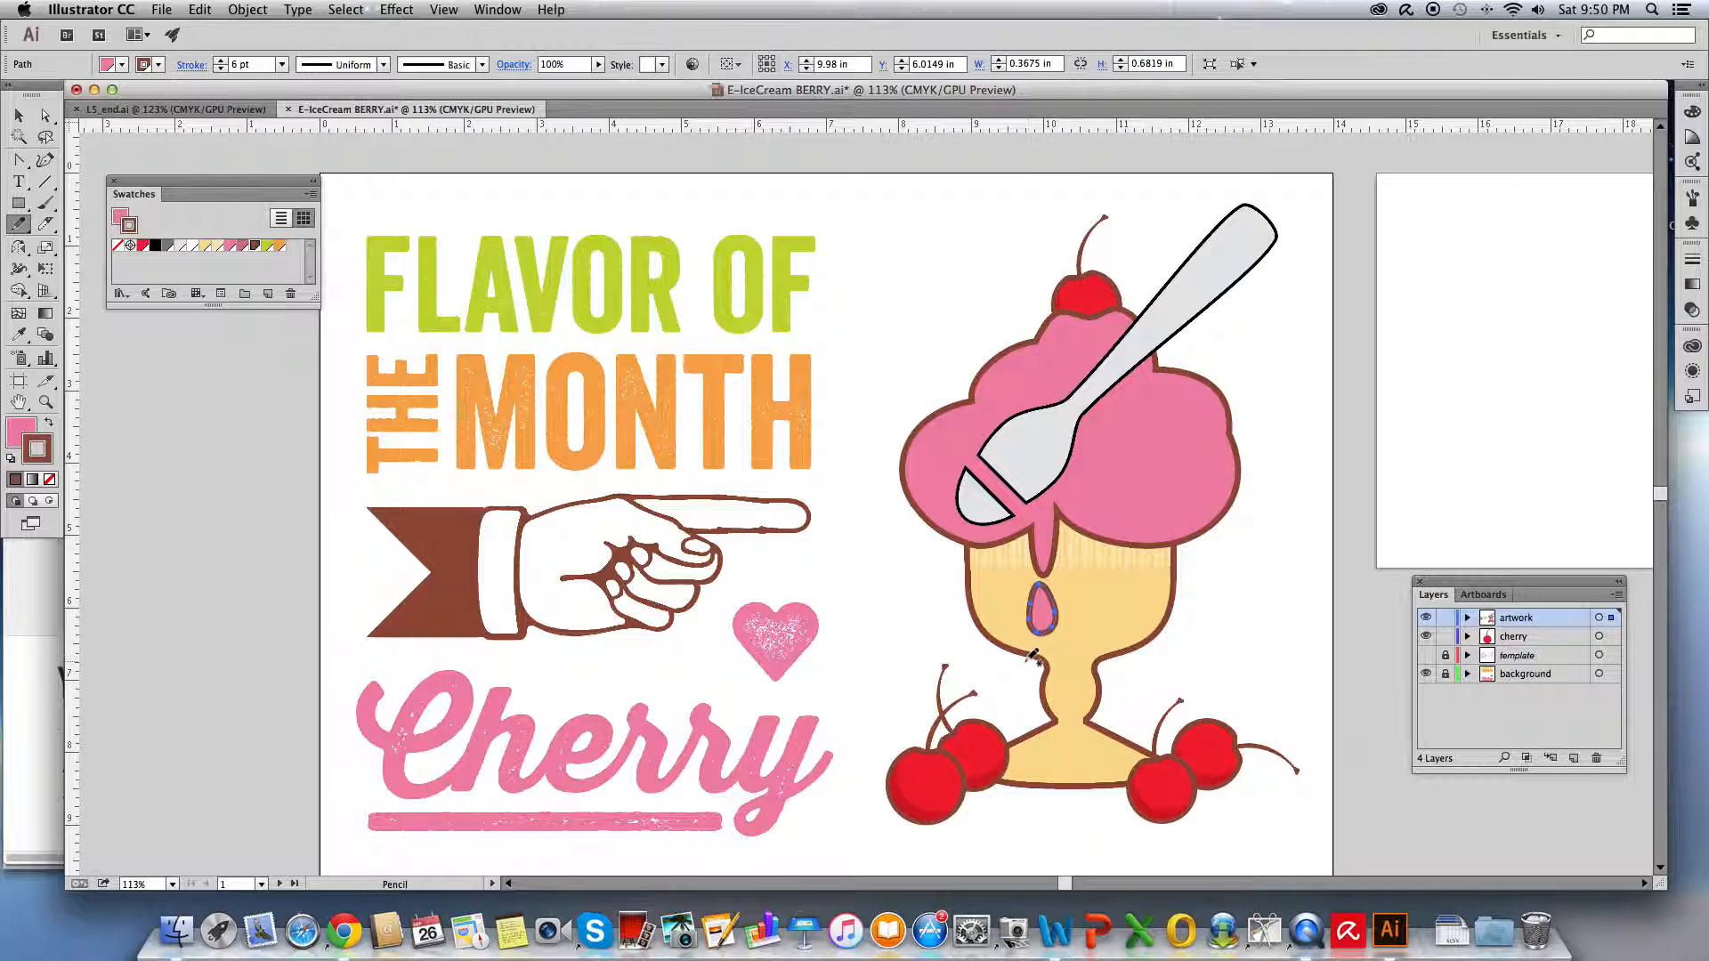
{"action": "mouse_move", "coordinate": [1038, 650]}
{"action": "left_mouse_down"}
{"action": "mouse_move", "coordinate": [1041, 710]}
{"action": "mouse_move", "coordinate": [1064, 699]}
{"action": "mouse_move", "coordinate": [1059, 653]}
{"action": "left_mouse_up"}
{"action": "left_click", "coordinate": [19, 226]}
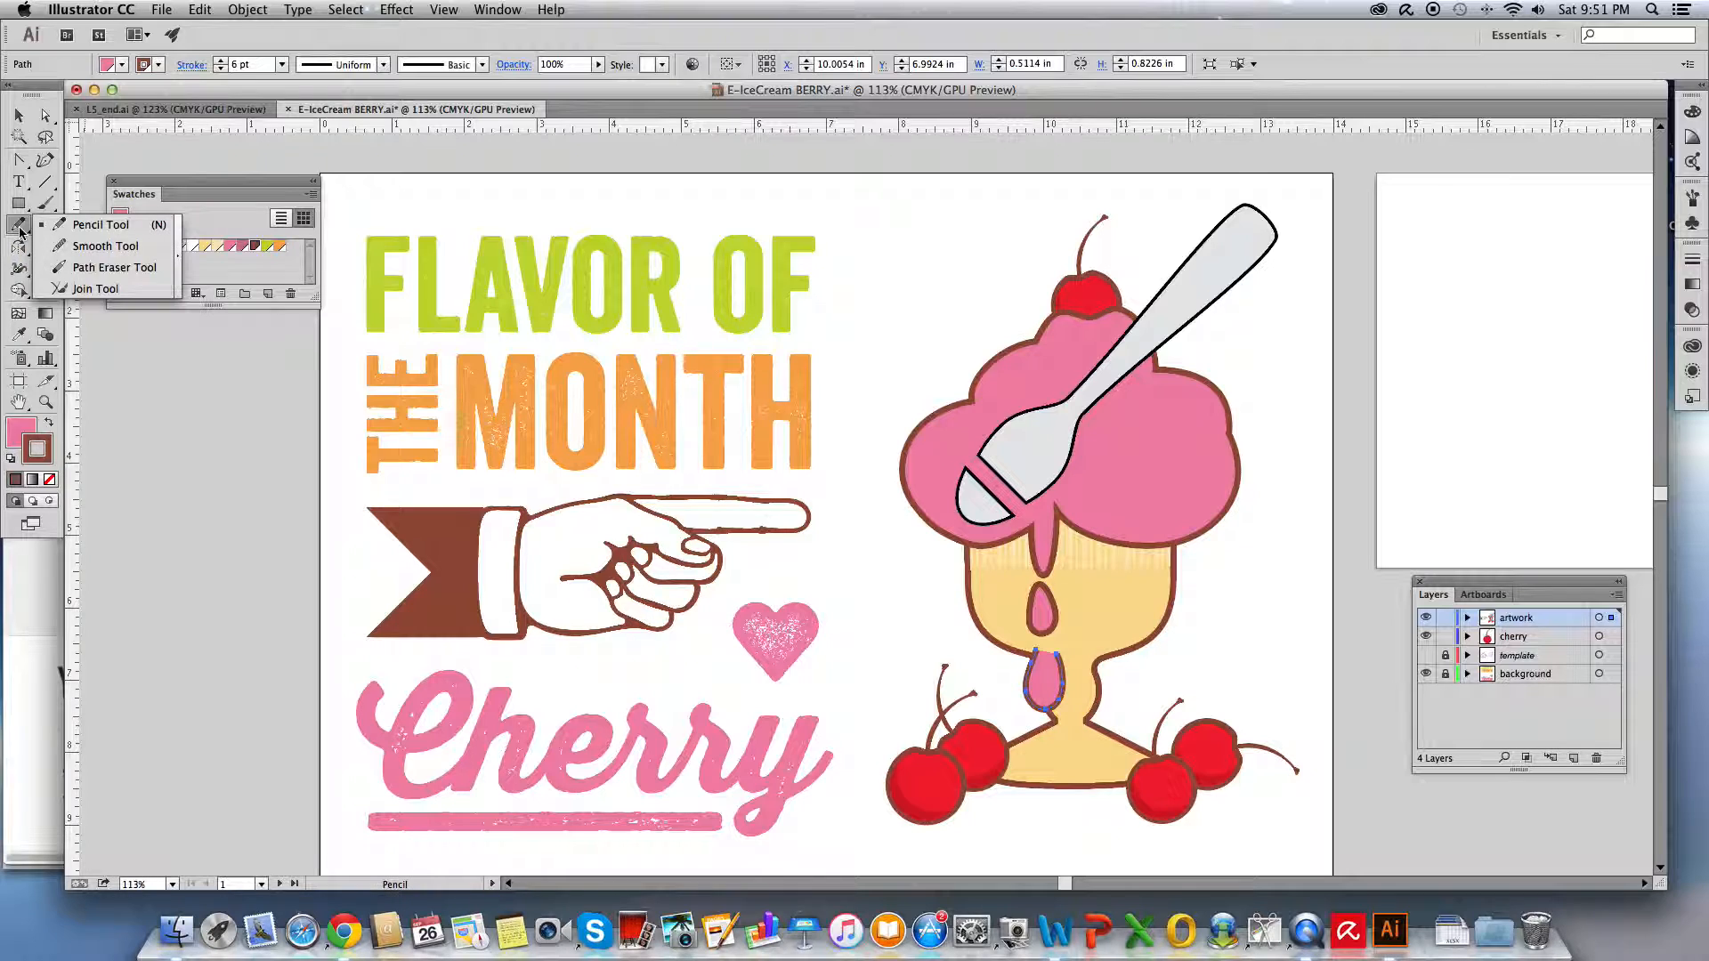
{"action": "left_click", "coordinate": [54, 291]}
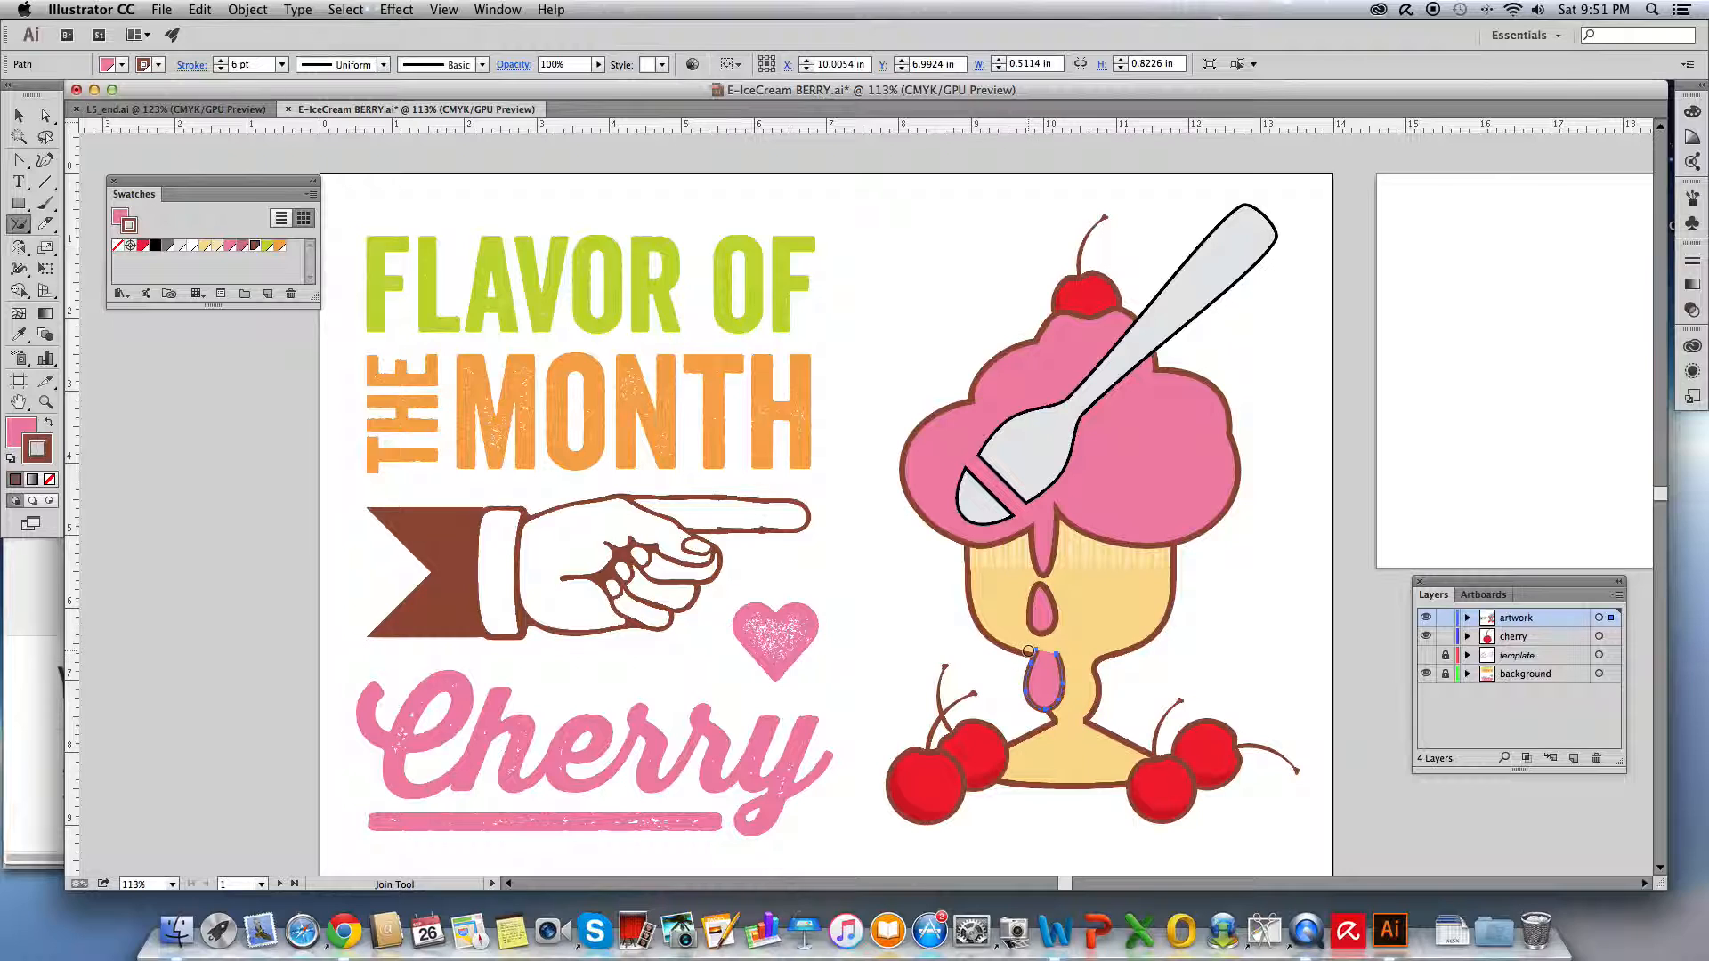
{"action": "left_click_drag", "start_coordinate": [1034, 650], "coordinate": [1066, 656]}
{"action": "scroll", "coordinate": [1094, 662], "scroll_direction": "right", "scroll_amount": 2}
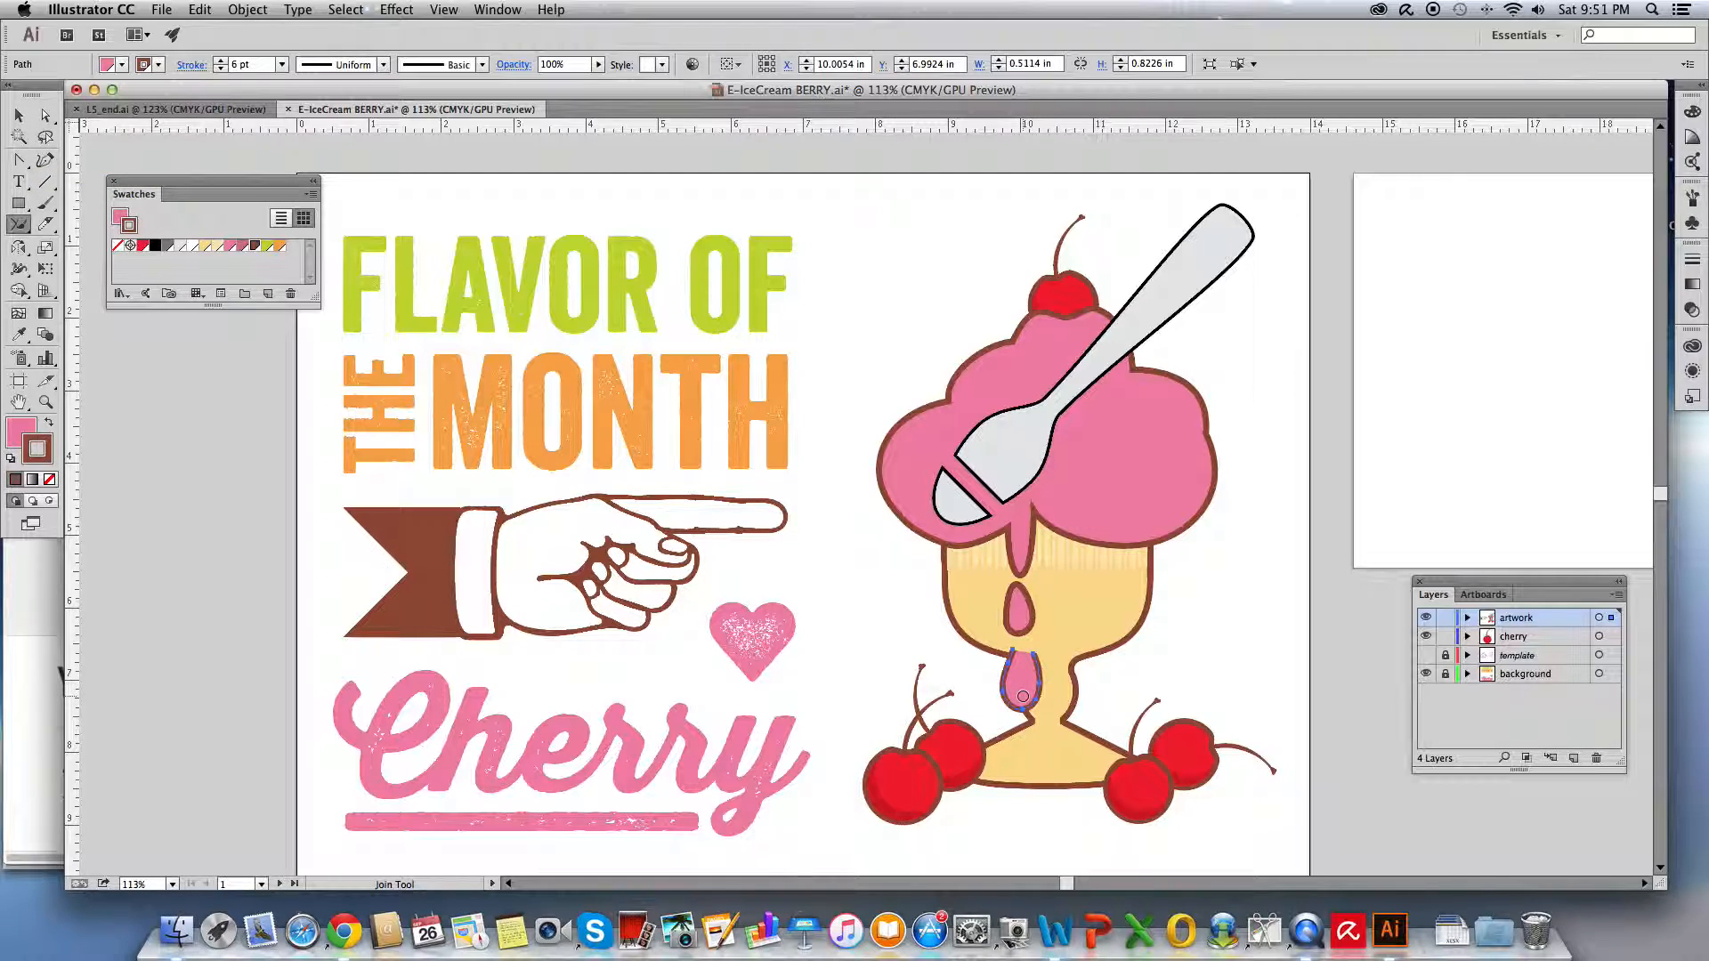
{"action": "key", "text": "Delete"}
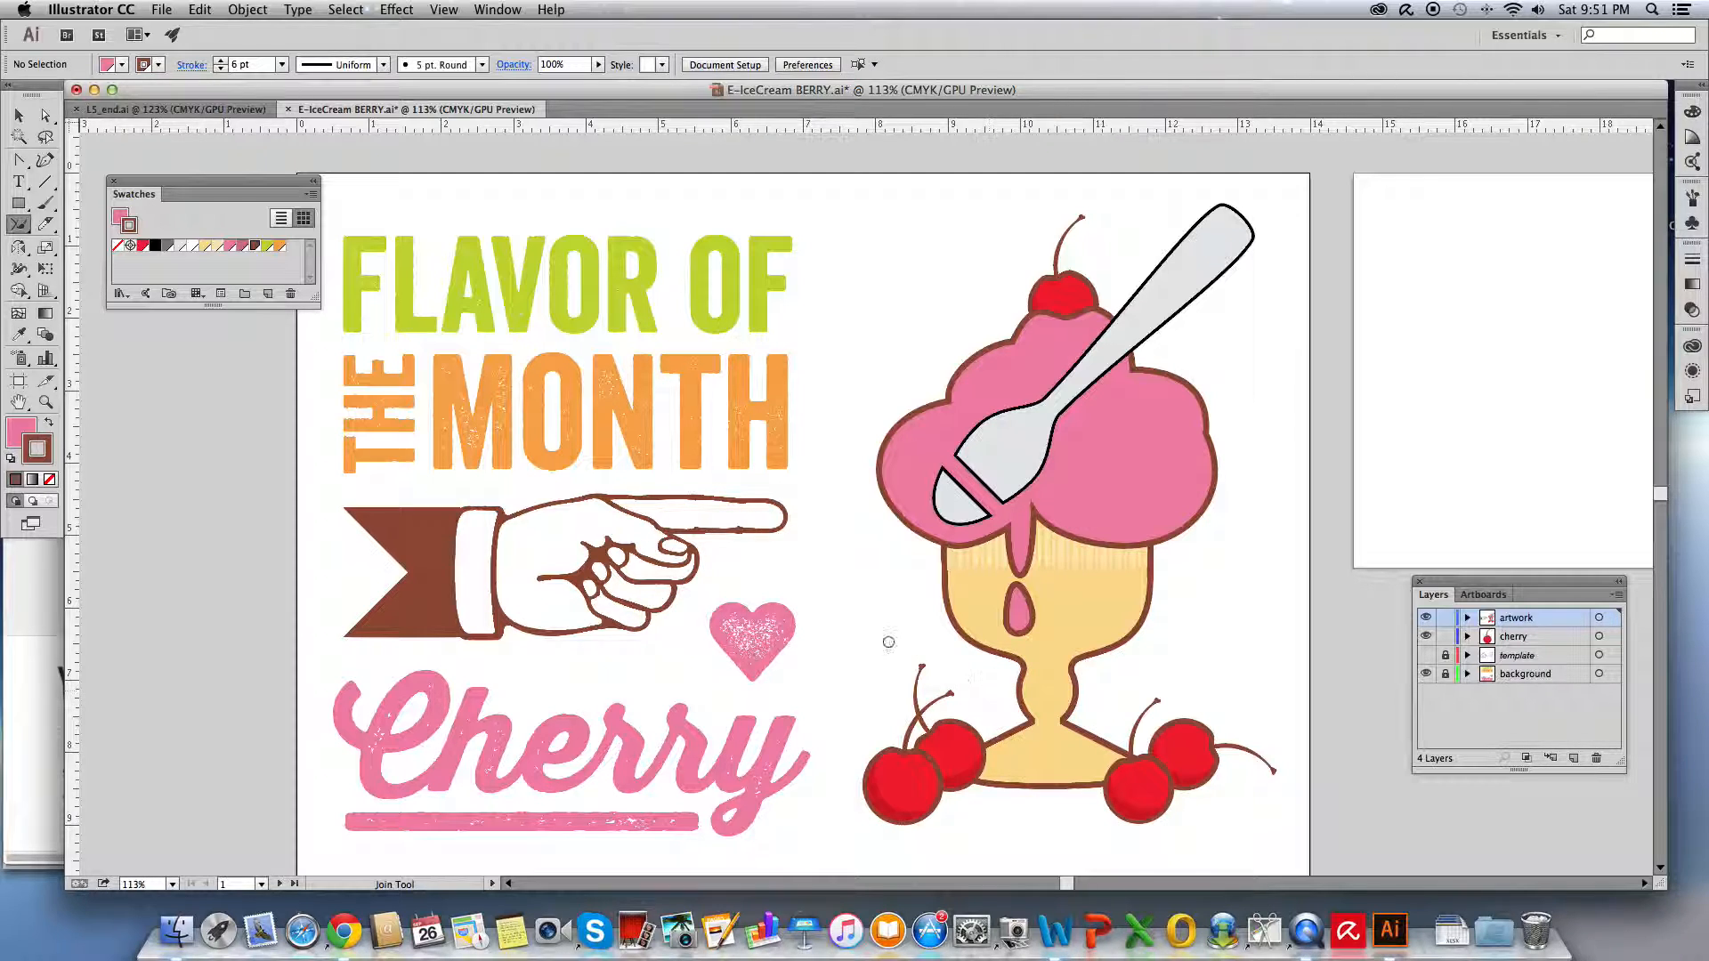
Draw a closed second teardrop about 0.30 × 0.74 in on the glass stem with the Pencil and align it beneath the first one.
{"action": "left_click", "coordinate": [18, 225]}
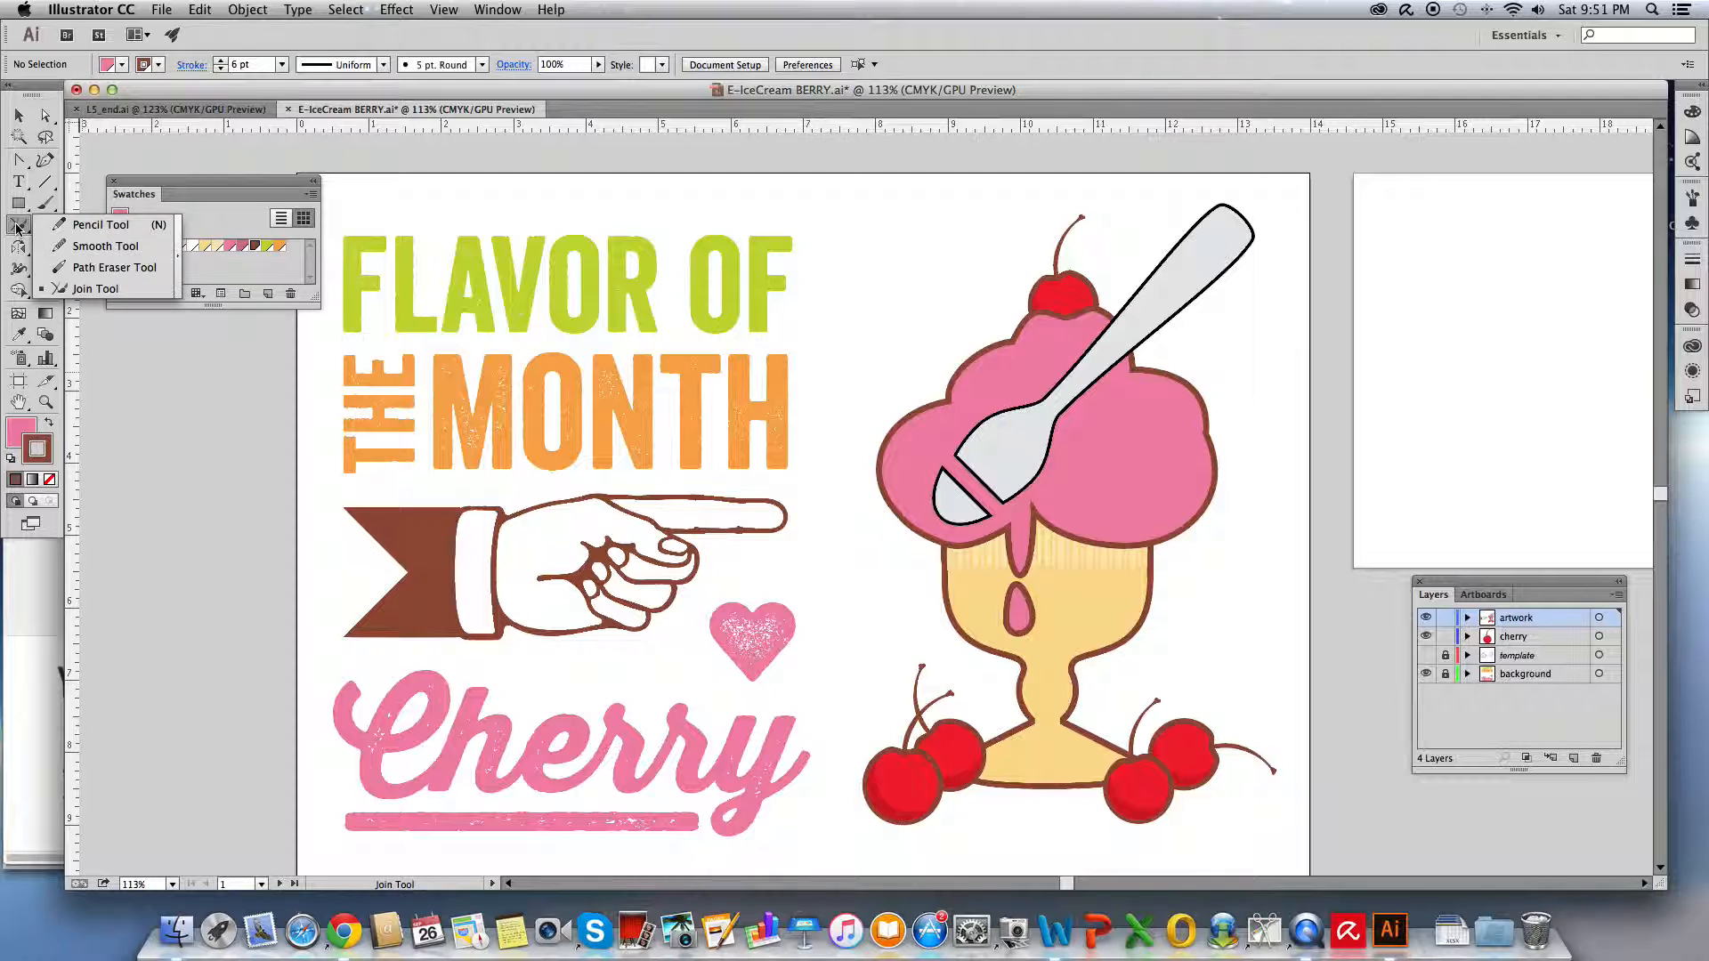
{"action": "left_click", "coordinate": [85, 231]}
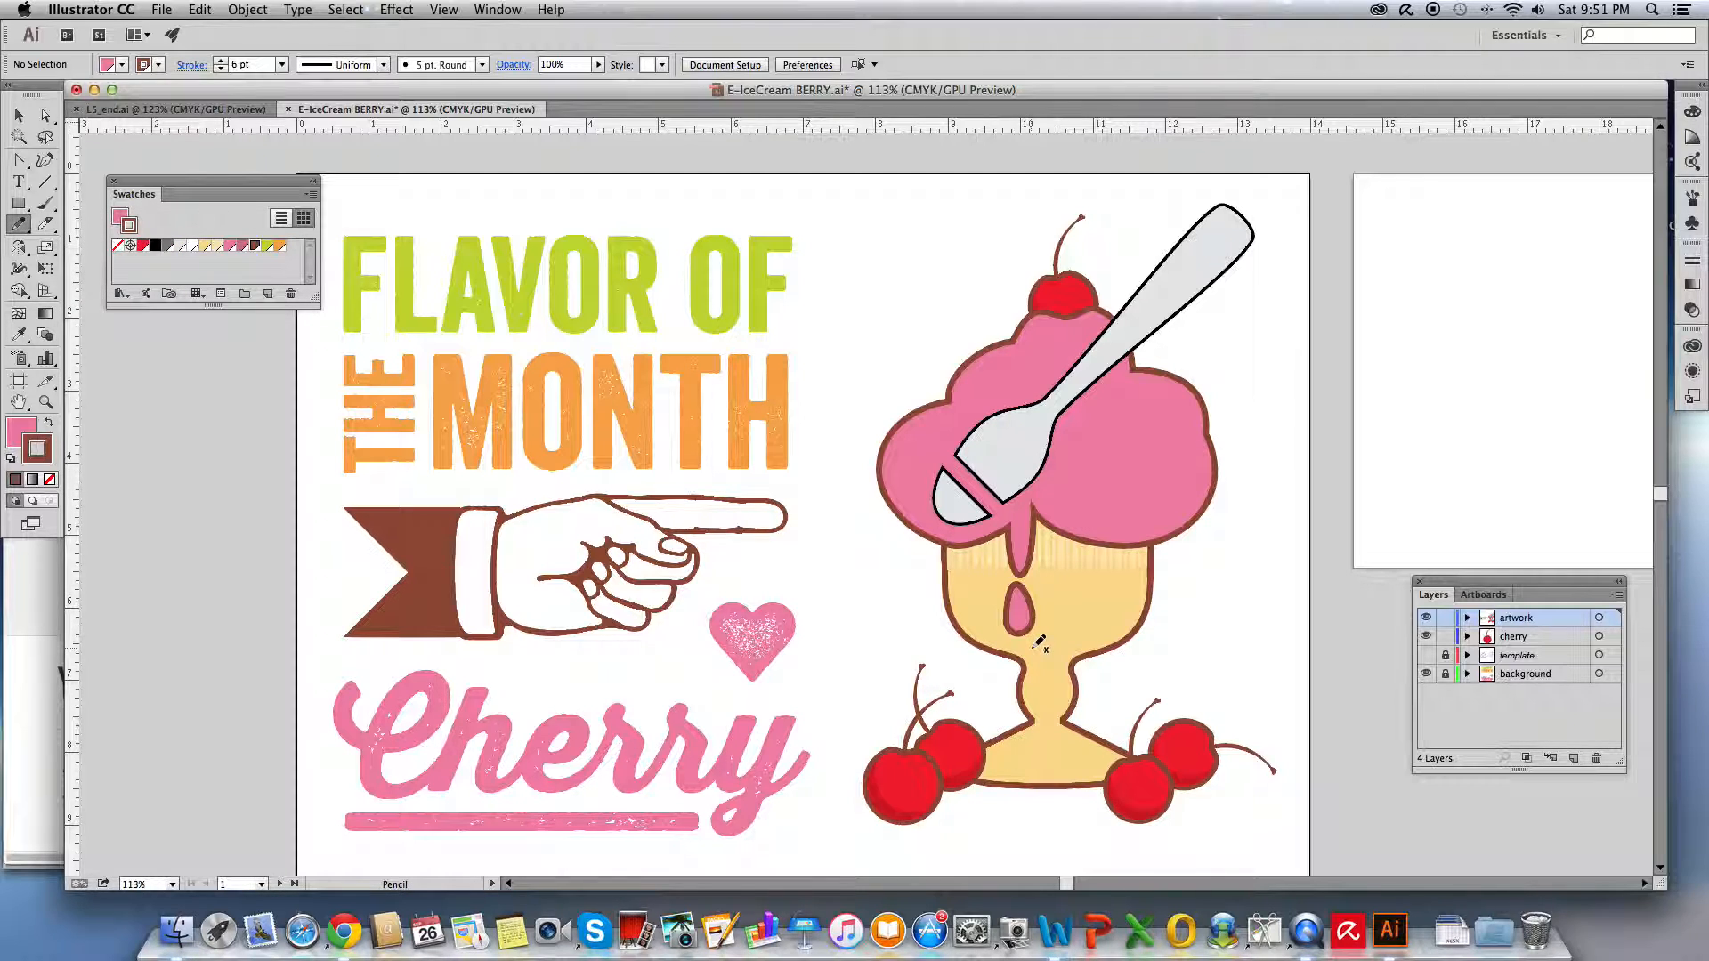
{"action": "mouse_move", "coordinate": [1032, 649]}
{"action": "left_mouse_down"}
{"action": "mouse_move", "coordinate": [1029, 716]}
{"action": "mouse_move", "coordinate": [1050, 679]}
{"action": "mouse_move", "coordinate": [1037, 647]}
{"action": "left_mouse_up"}
{"action": "mouse_move", "coordinate": [1040, 647]}
{"action": "left_mouse_down"}
{"action": "mouse_move", "coordinate": [1025, 698]}
{"action": "mouse_move", "coordinate": [1040, 707]}
{"action": "mouse_move", "coordinate": [1047, 670]}
{"action": "left_mouse_up"}
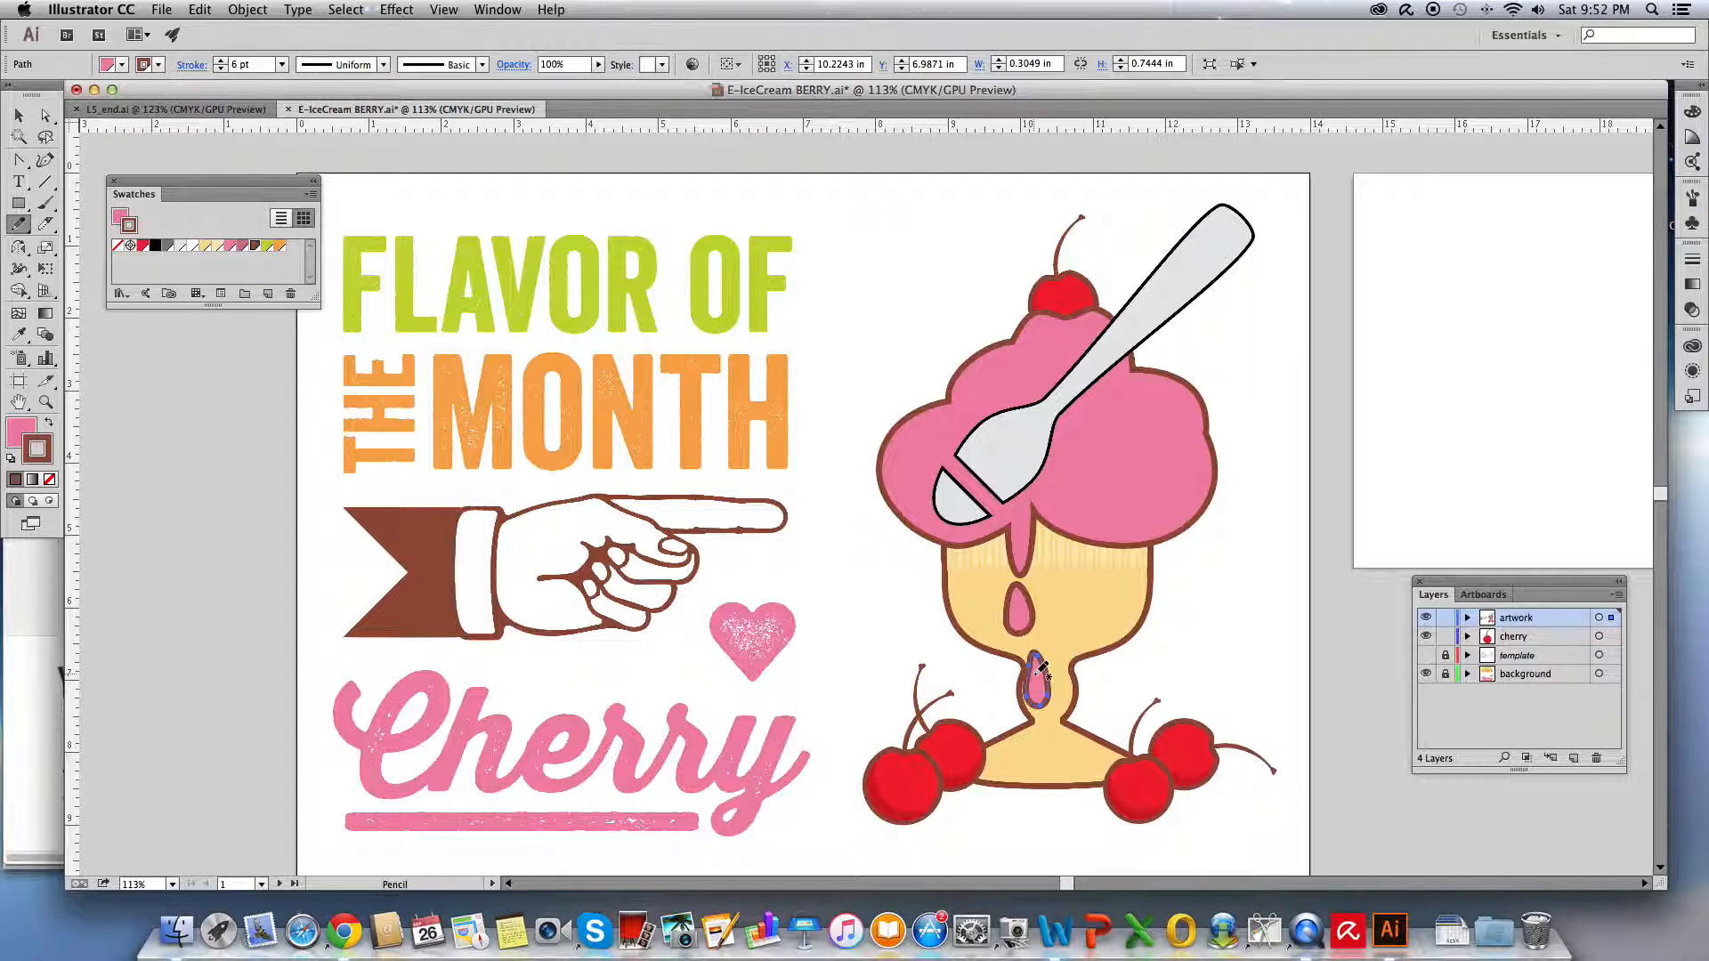
{"action": "left_click", "coordinate": [19, 114]}
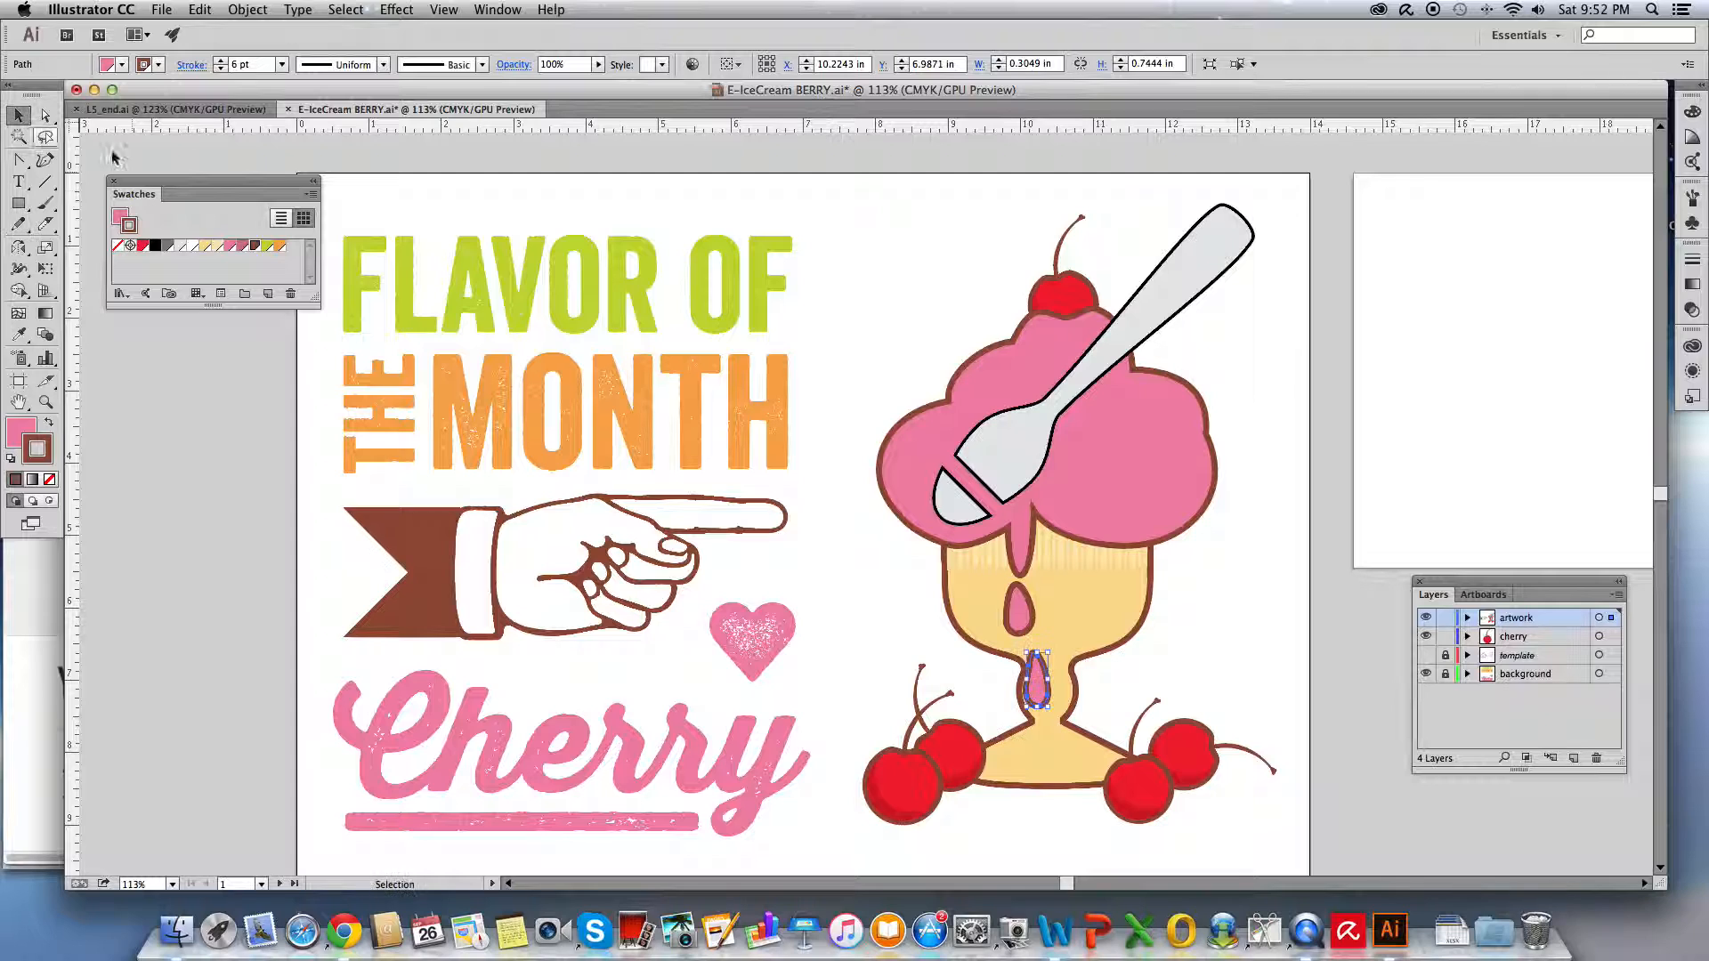
{"action": "left_click_drag", "start_coordinate": [1033, 680], "coordinate": [1022, 682]}
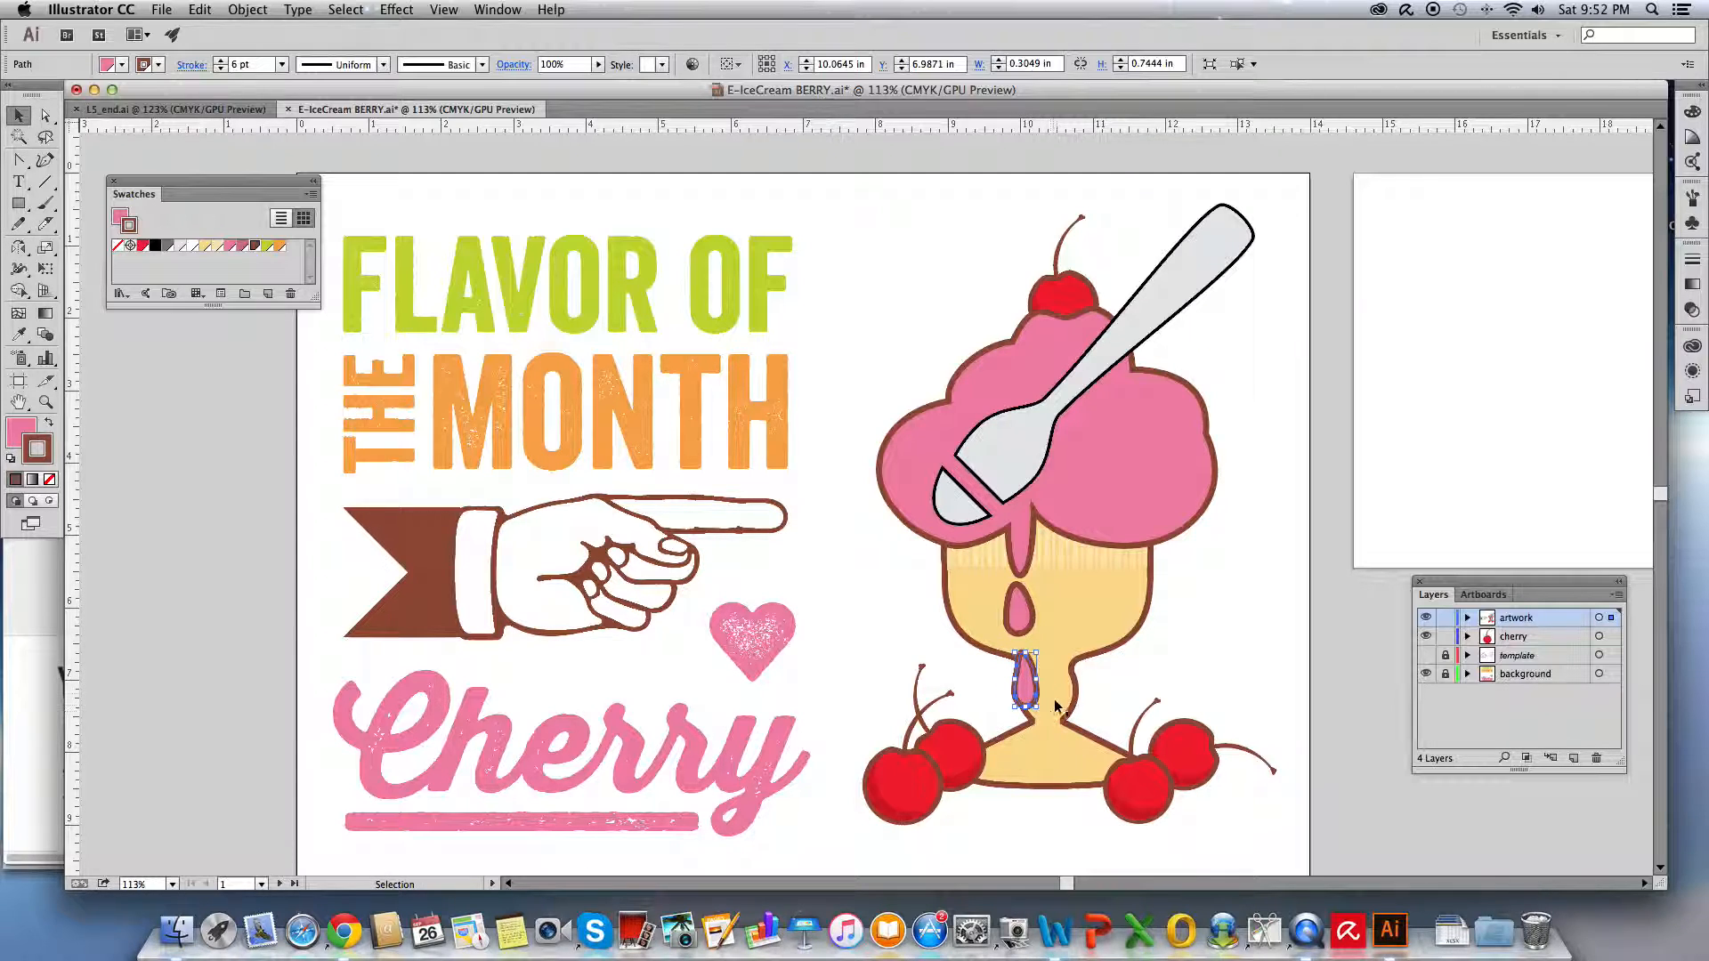
Send the long handle piece of the spoon to the back of the artwork, behind the ice cream.
{"action": "left_click", "coordinate": [1202, 628]}
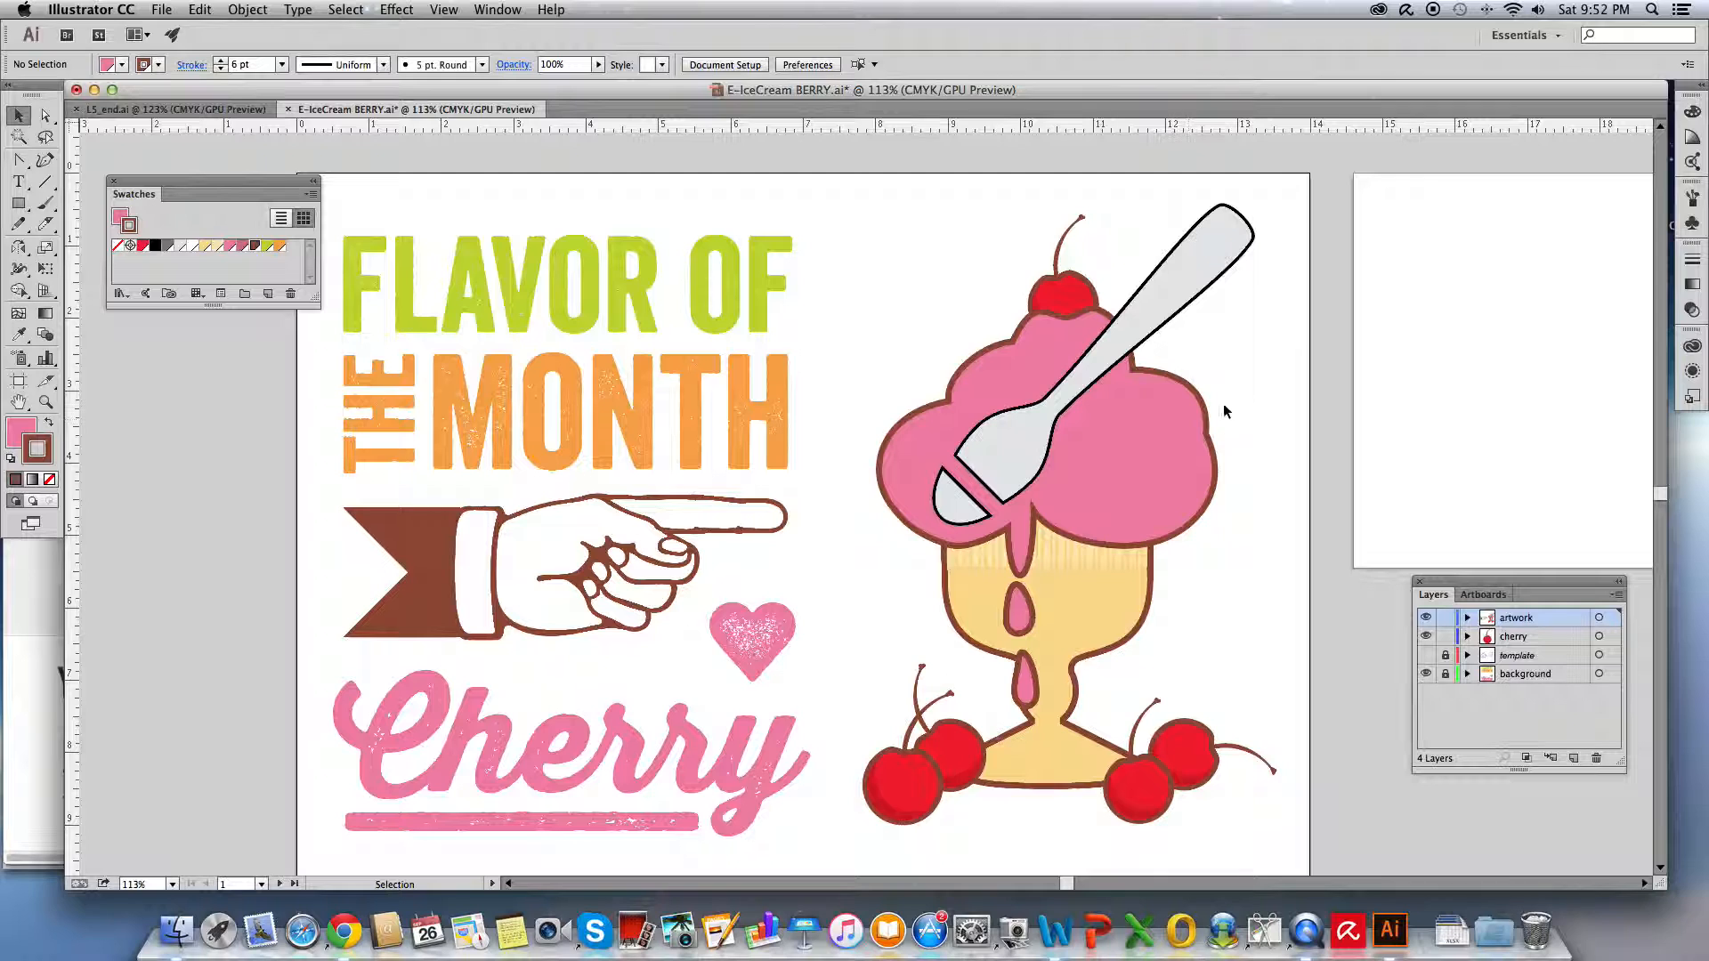
{"action": "left_click", "coordinate": [1090, 366]}
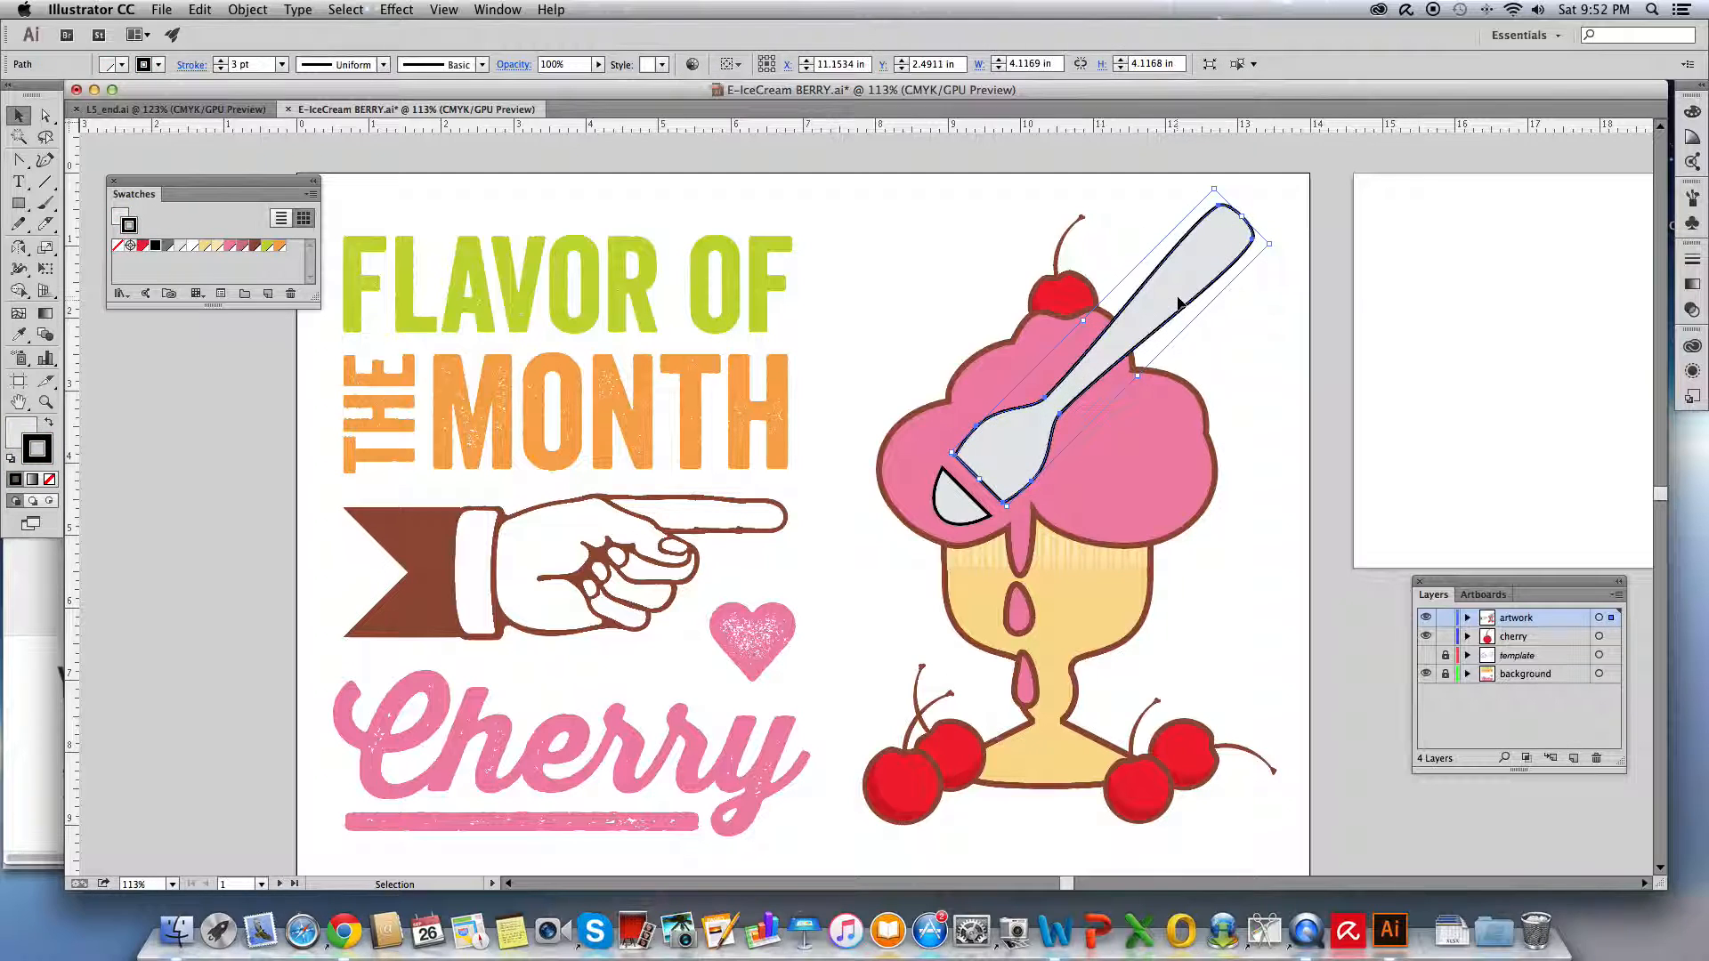
{"action": "right_click", "coordinate": [1137, 322]}
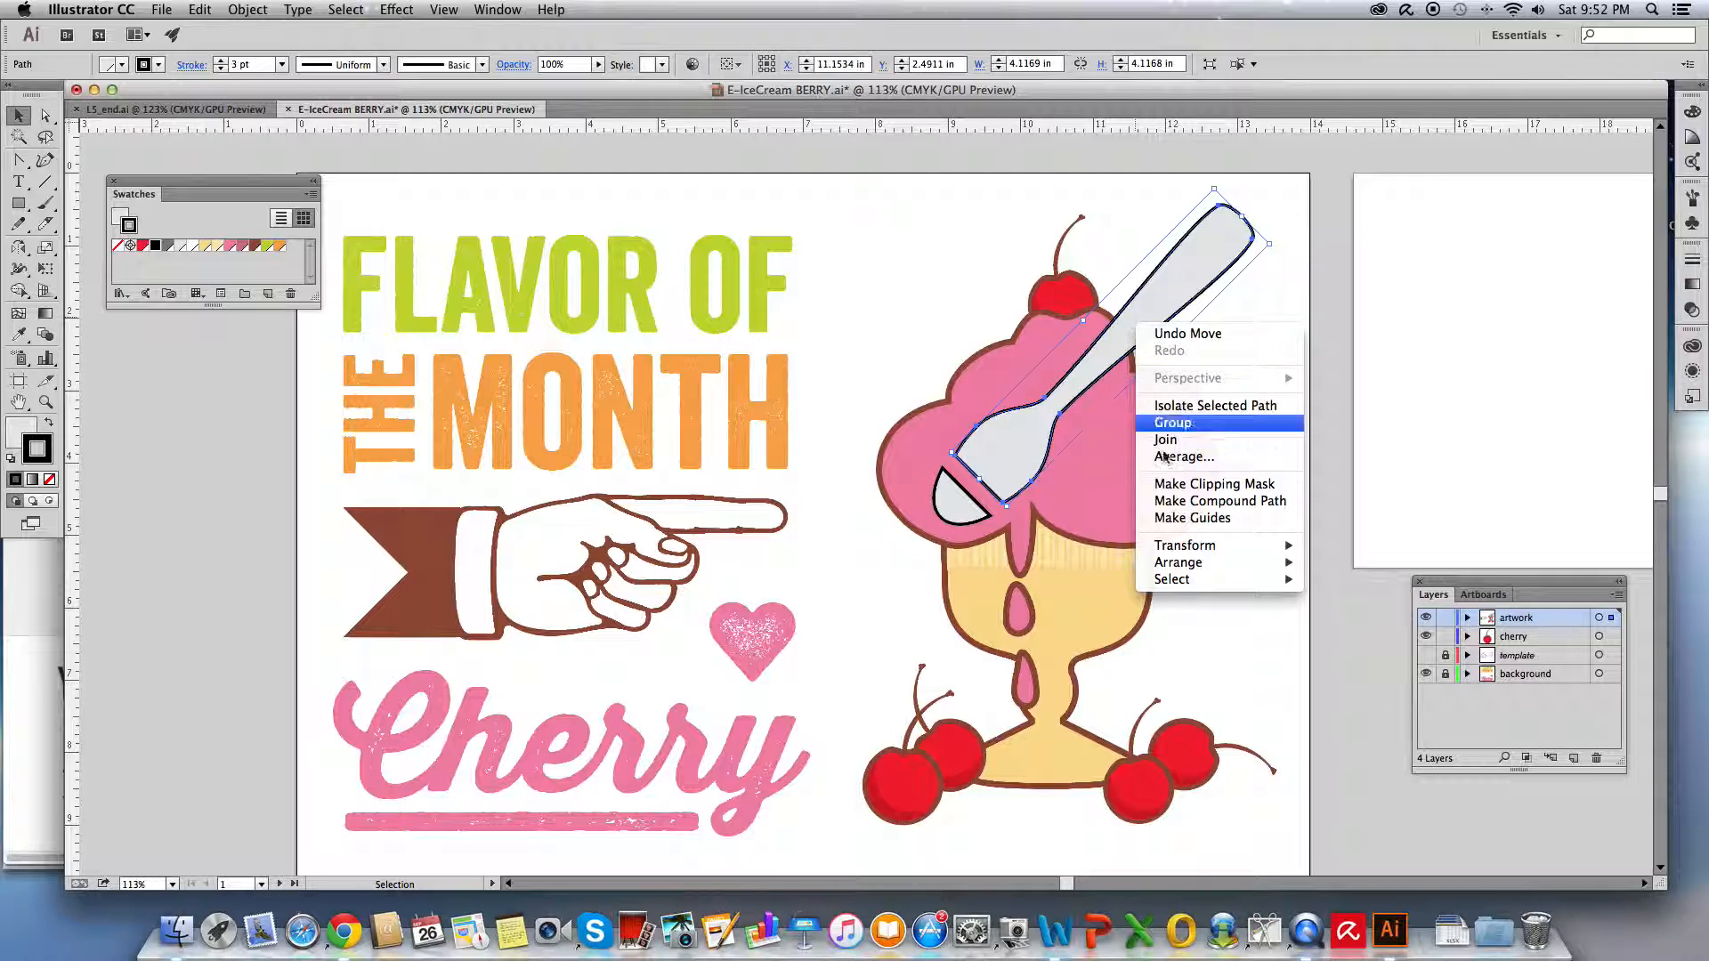
{"action": "mouse_move", "coordinate": [1255, 567]}
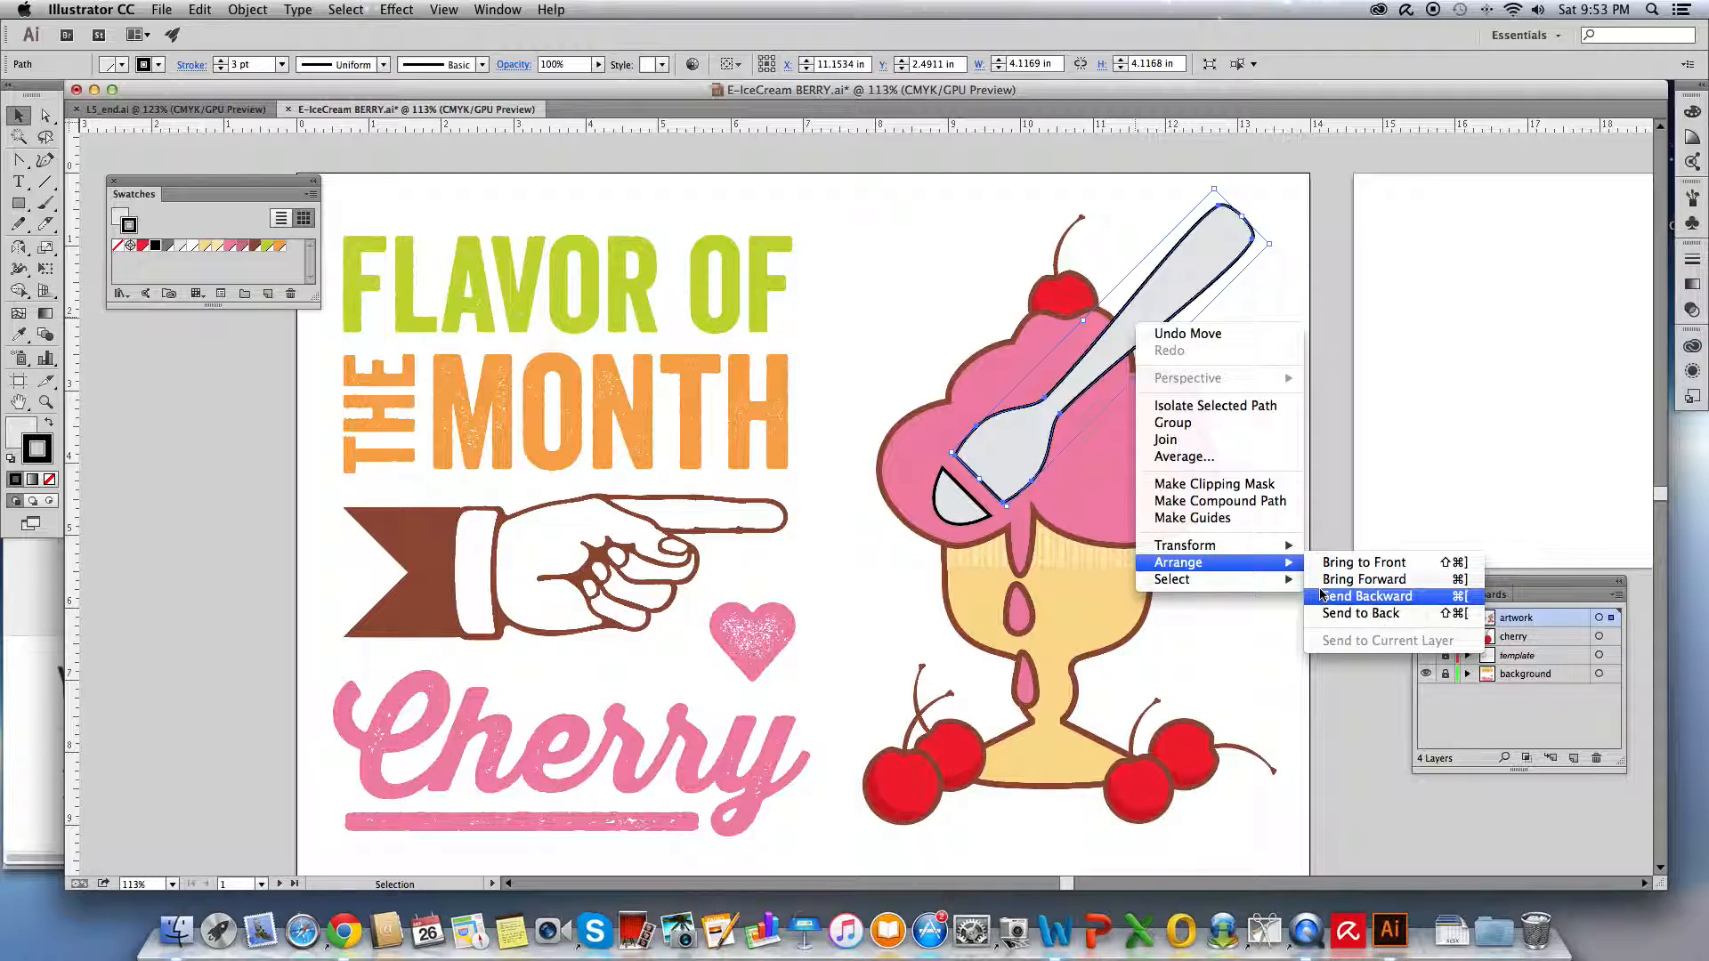
{"action": "left_click", "coordinate": [1340, 614]}
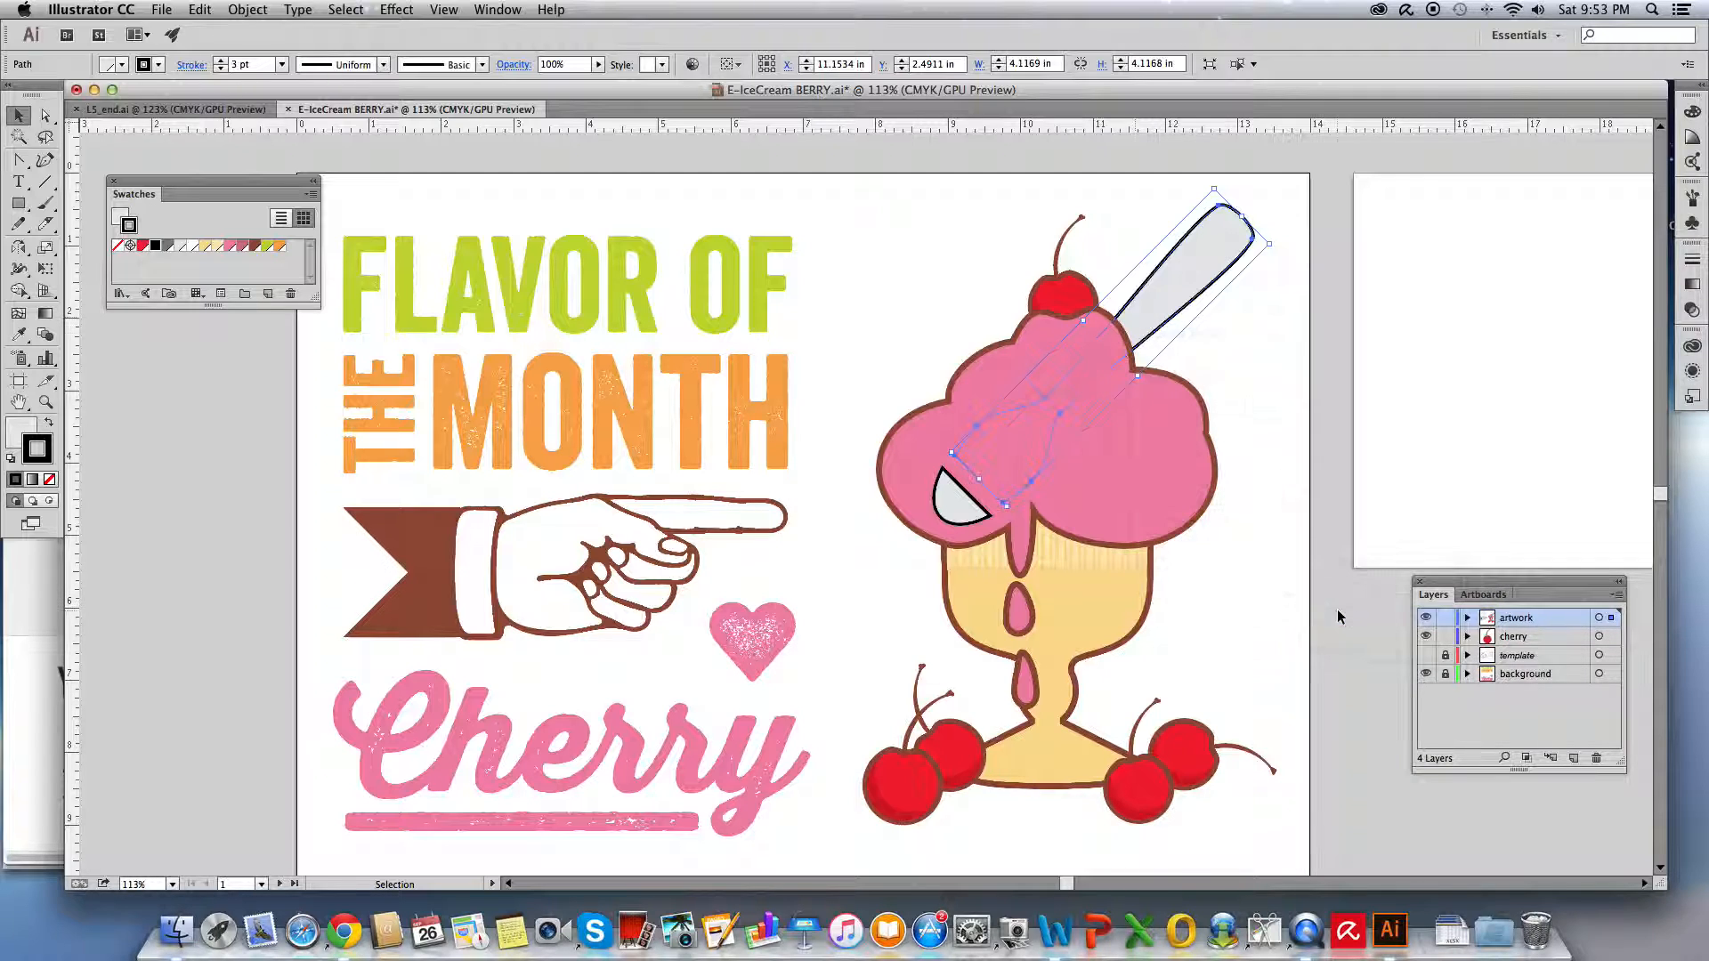
{"action": "left_click", "coordinate": [974, 350]}
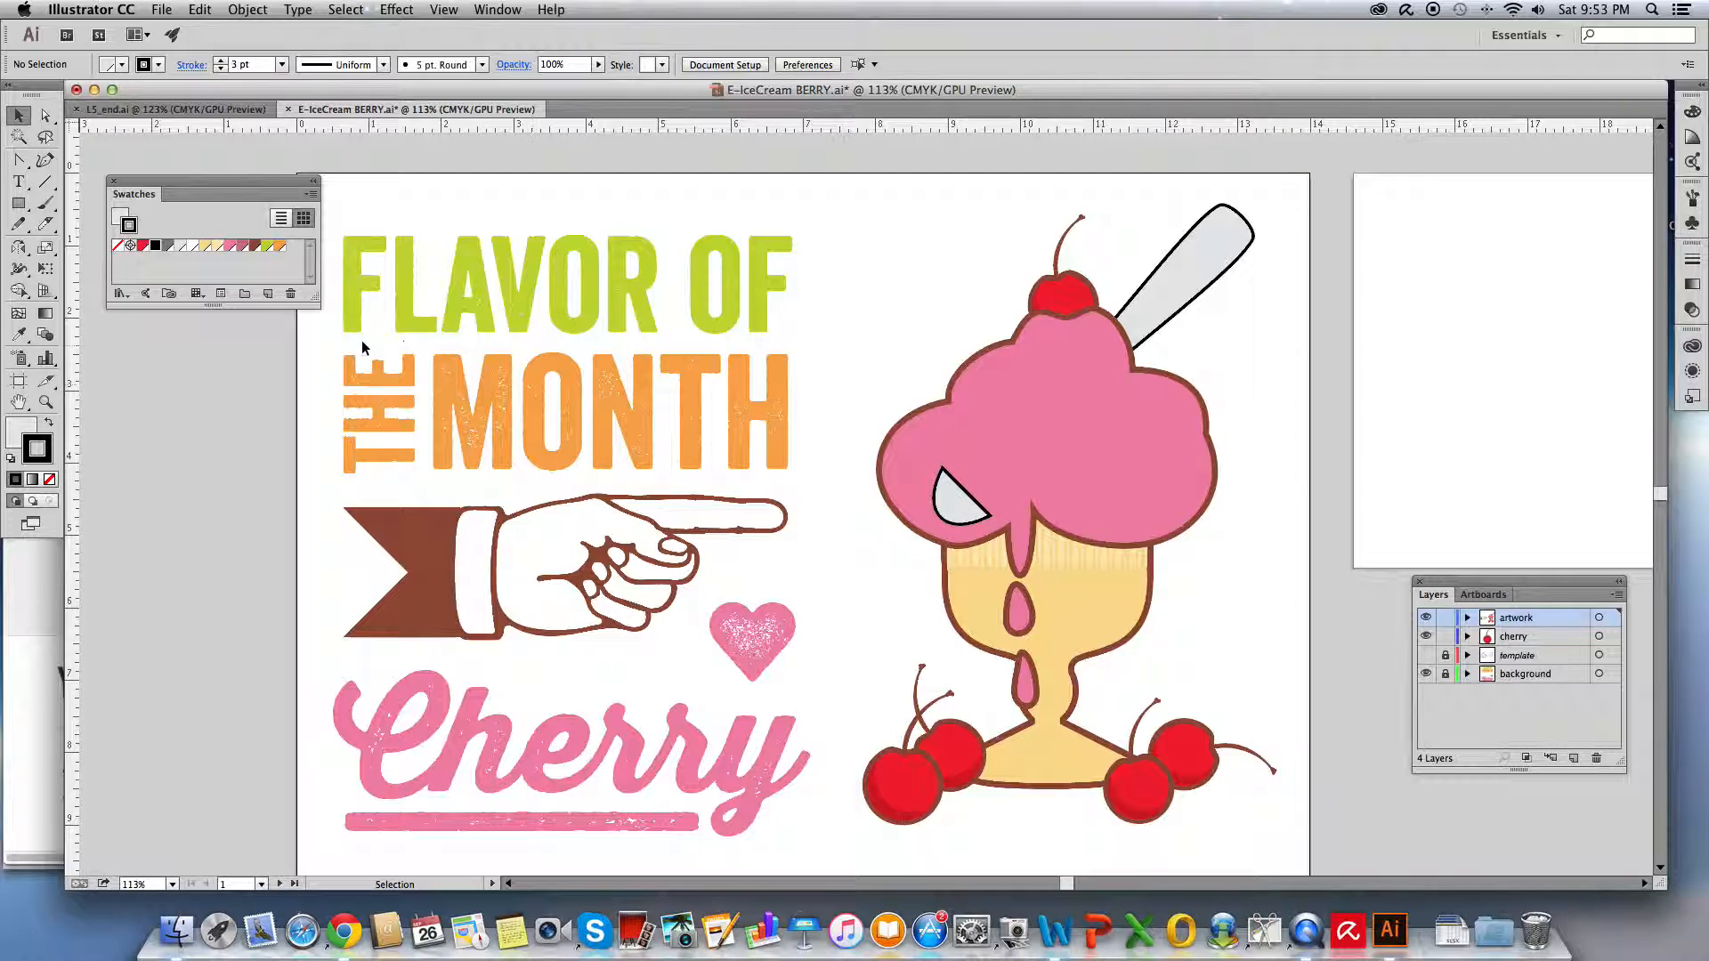
Draw an open crease about 1.07 × 1.00 in with the Pencil along the spoon tip's straight edge, extending past both ends.
{"action": "left_click", "coordinate": [15, 227]}
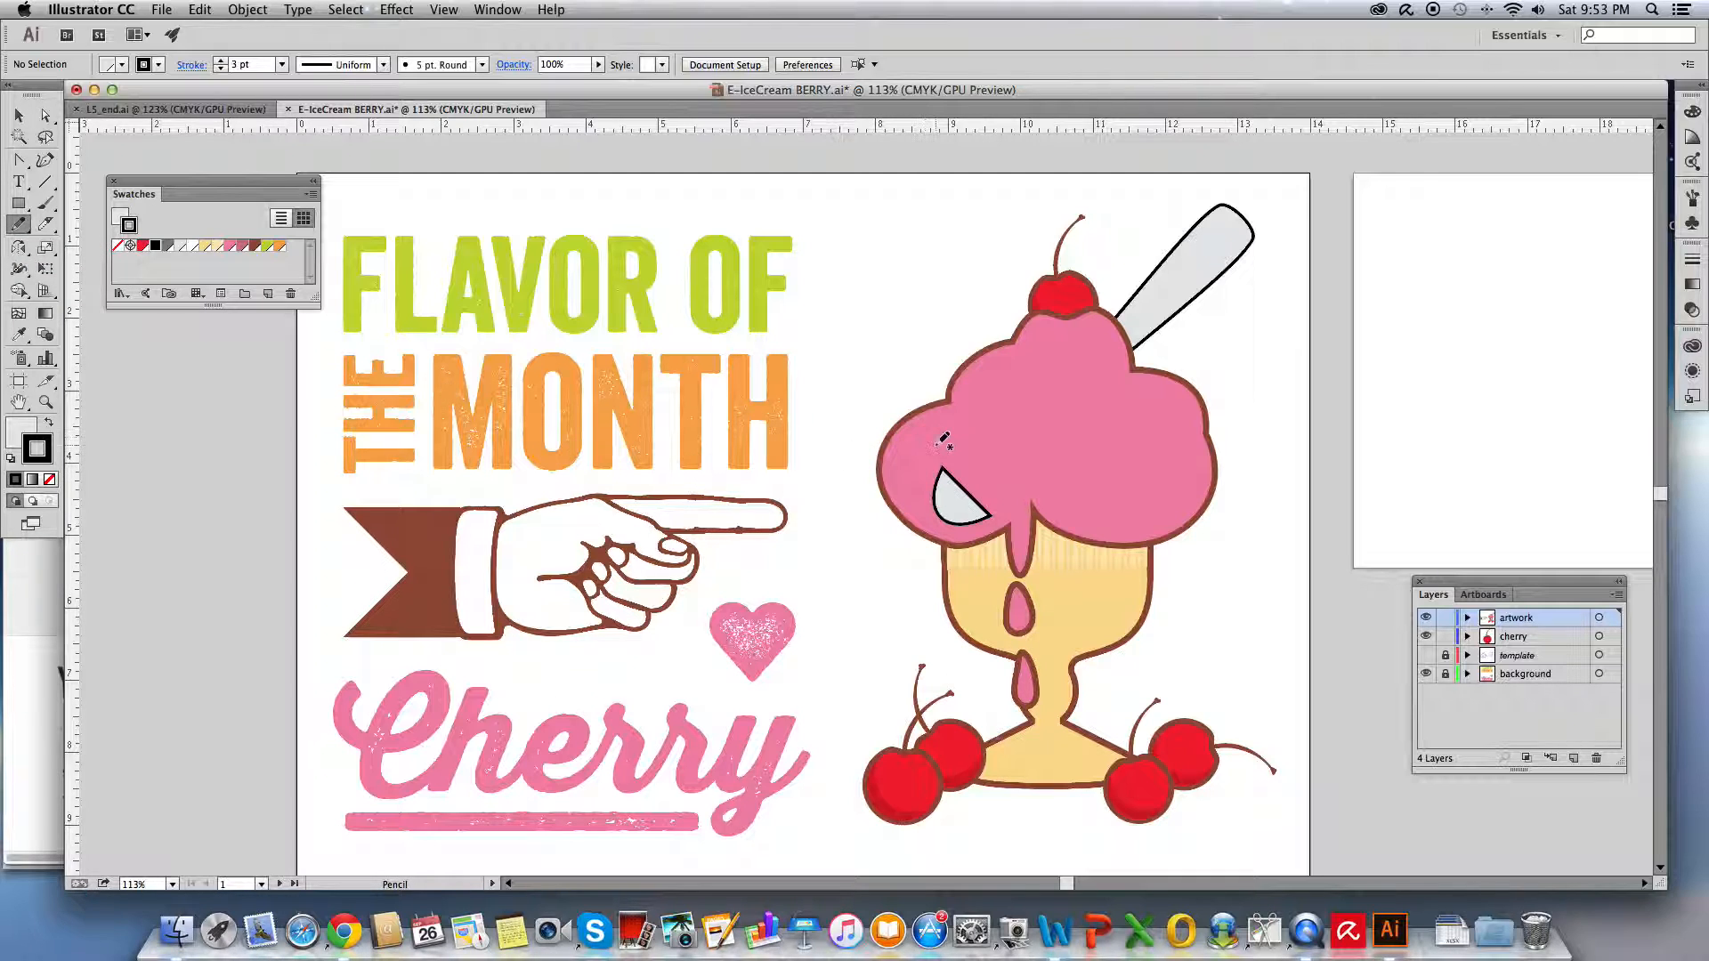
{"action": "scroll", "coordinate": [930, 432], "scroll_direction": "down", "scroll_amount": 1}
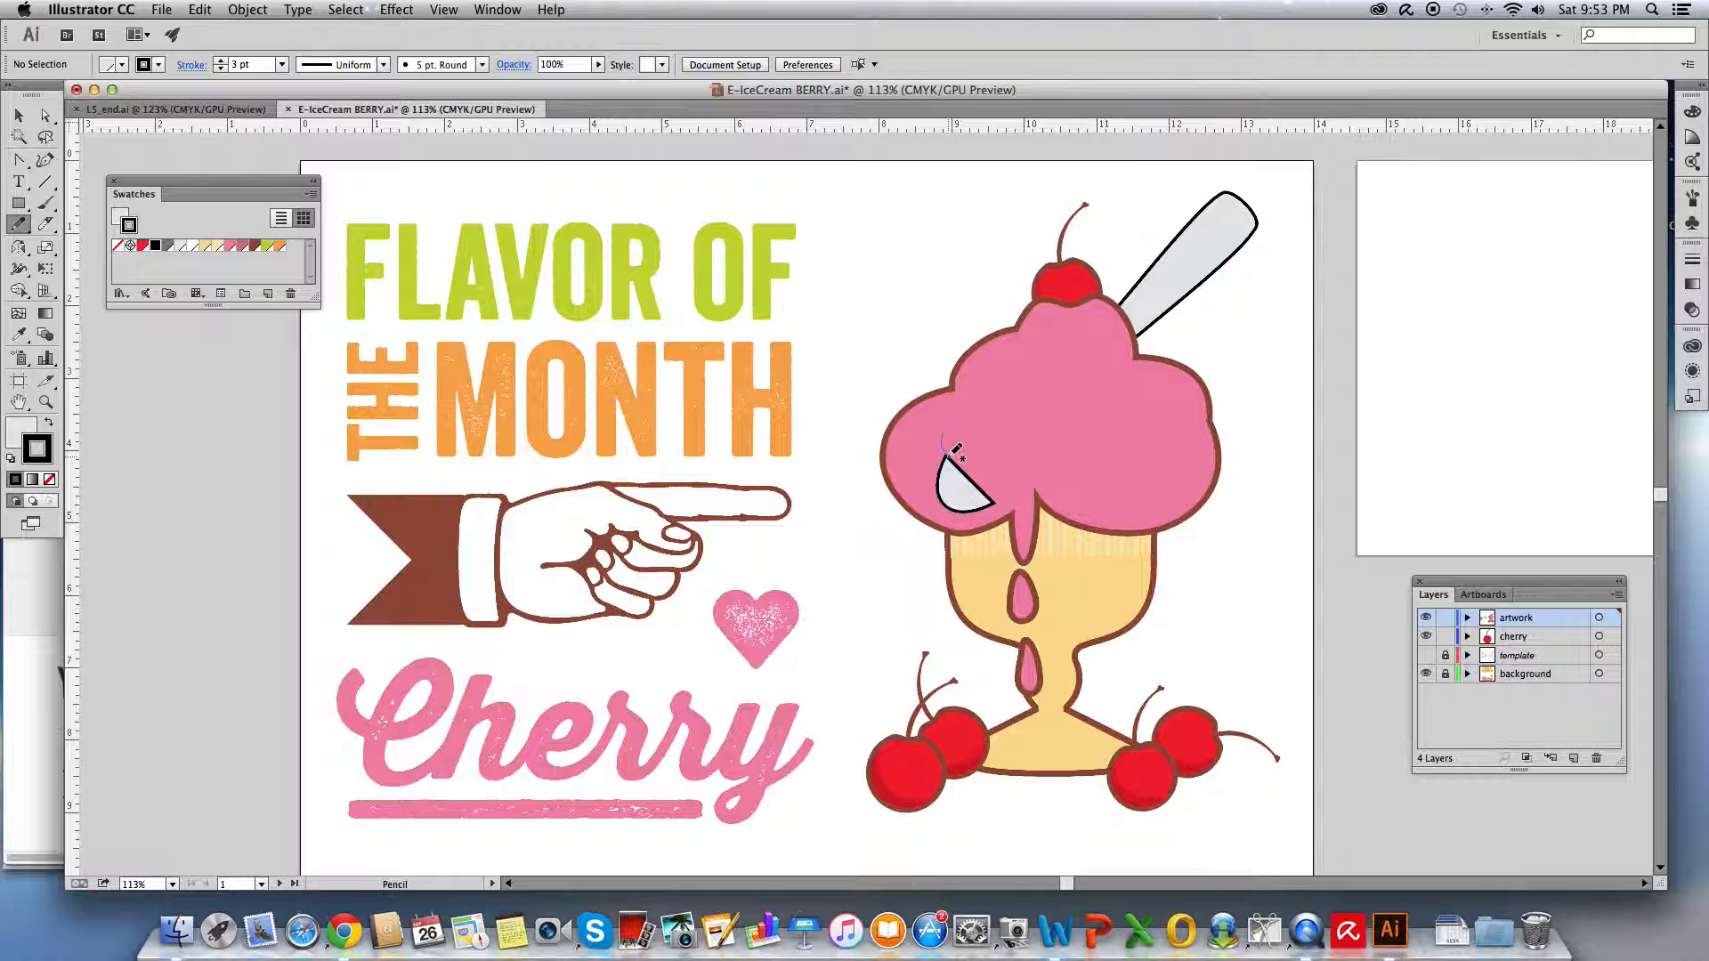
{"action": "left_click_drag", "start_coordinate": [954, 451], "coordinate": [1000, 499]}
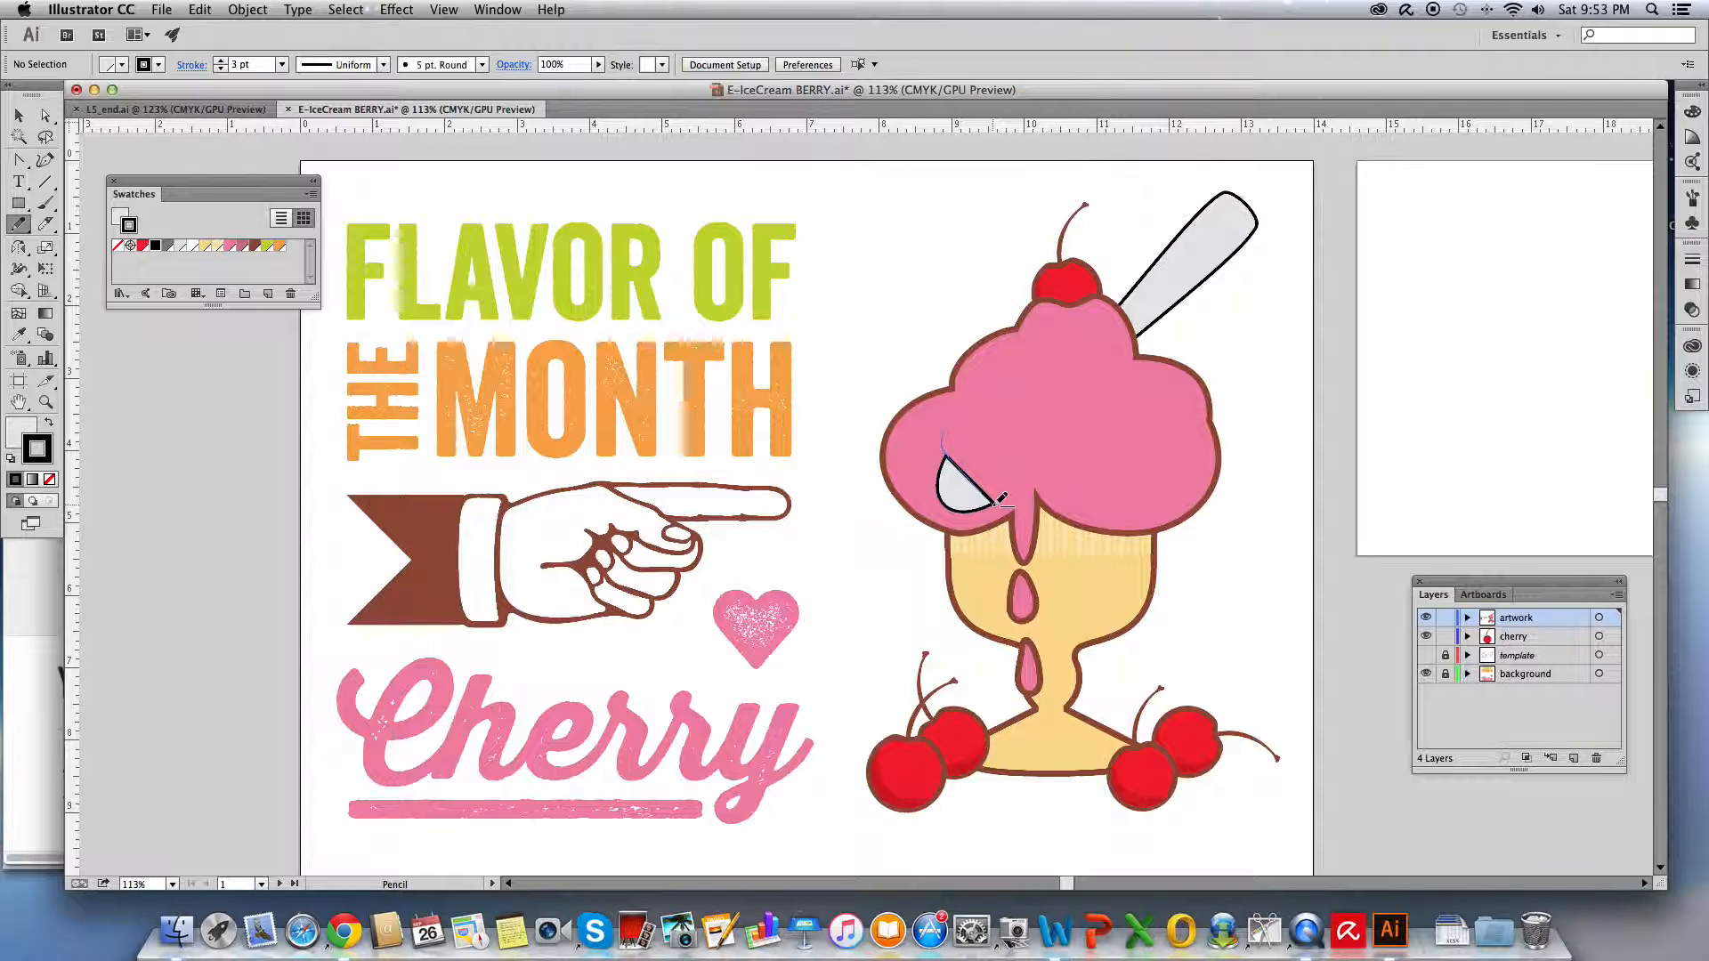
{"action": "left_click_drag", "start_coordinate": [1024, 495], "coordinate": [1020, 501]}
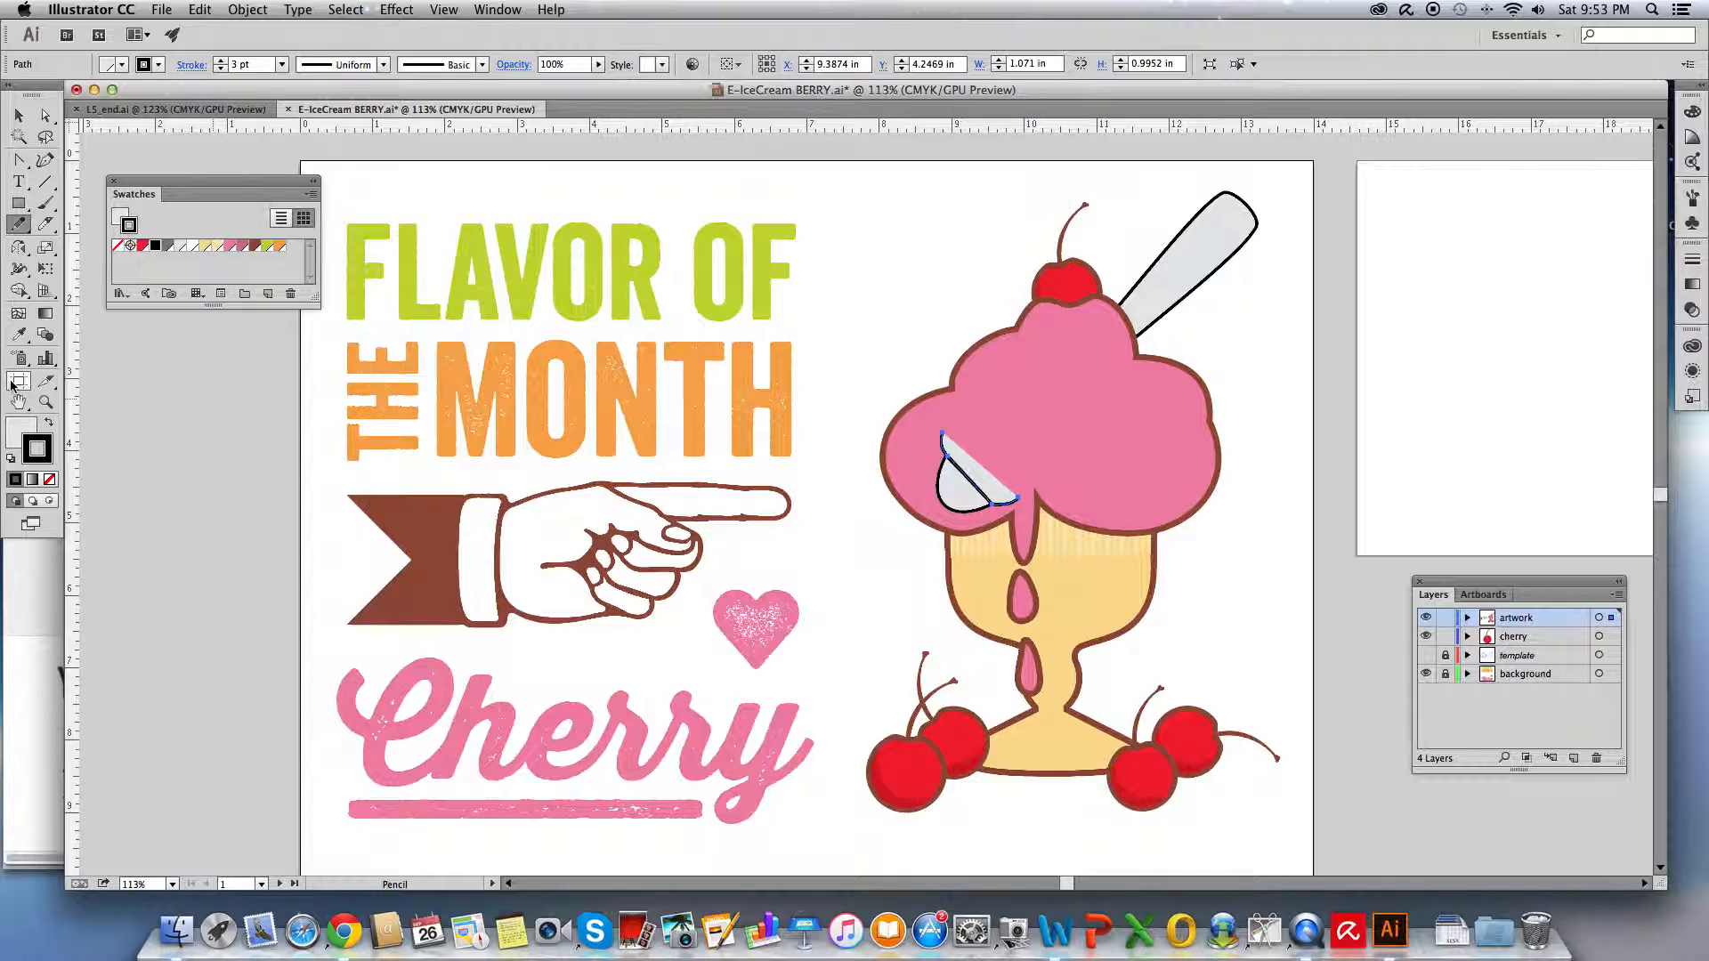
Copy the ice cream's pink fill and 6 pt brown stroke onto the crease with the Eyedropper.
{"action": "left_click", "coordinate": [19, 336]}
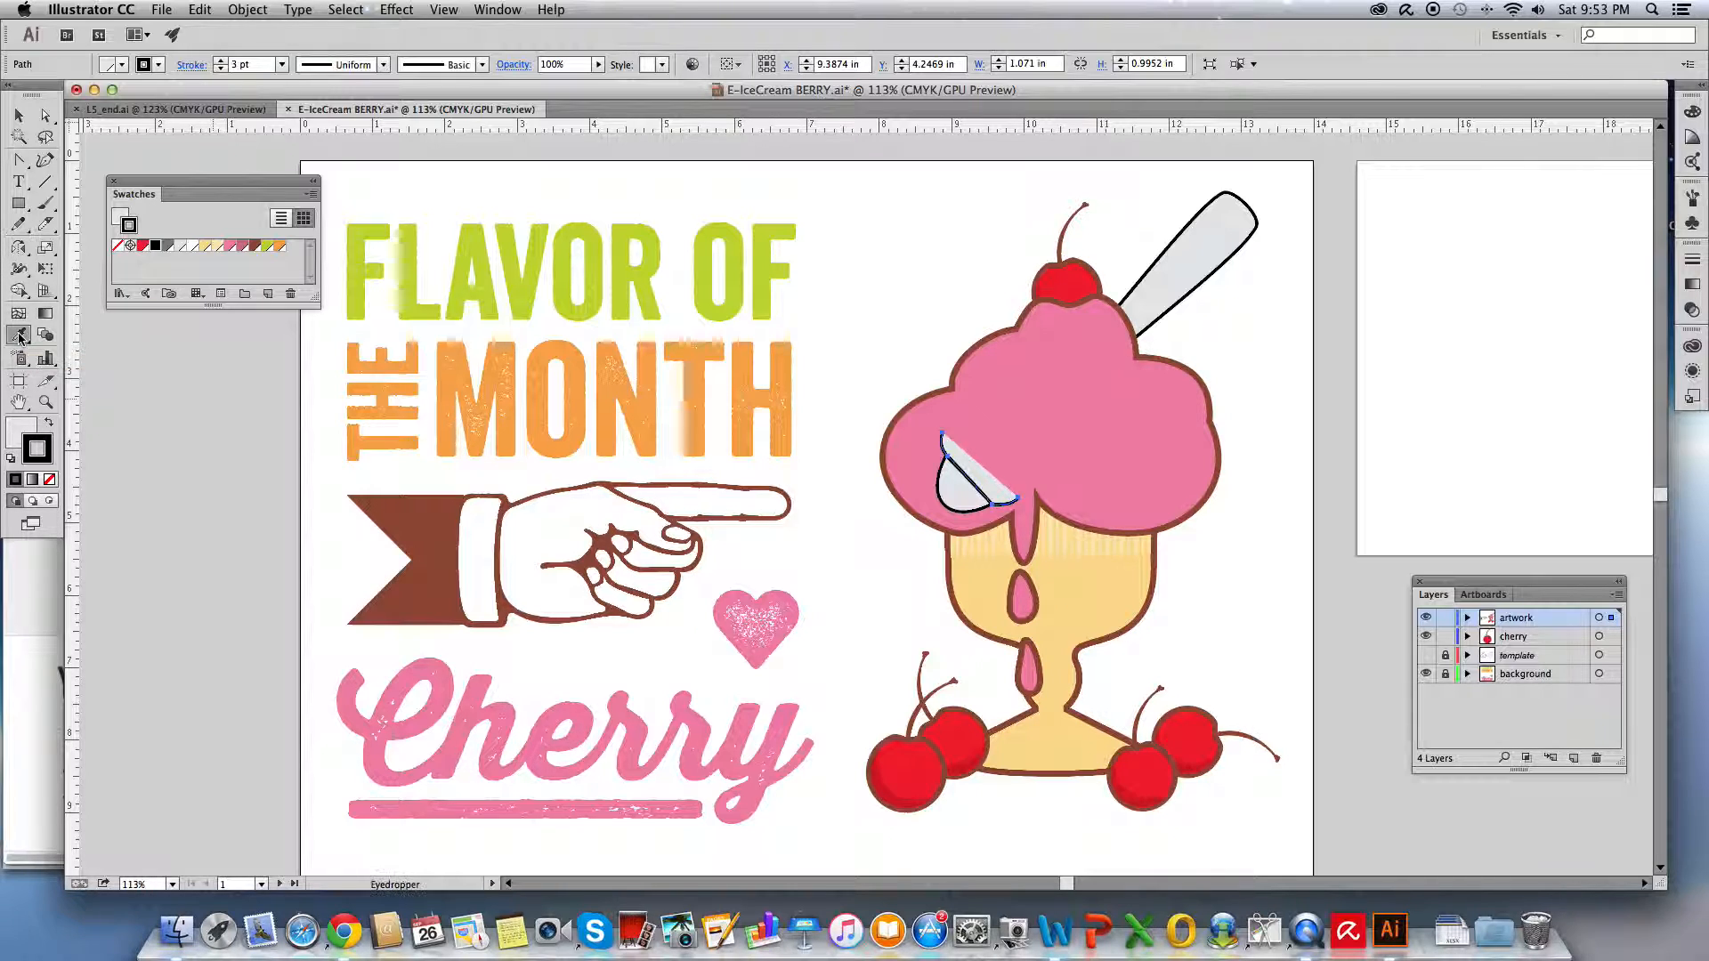
{"action": "left_click", "coordinate": [1075, 380]}
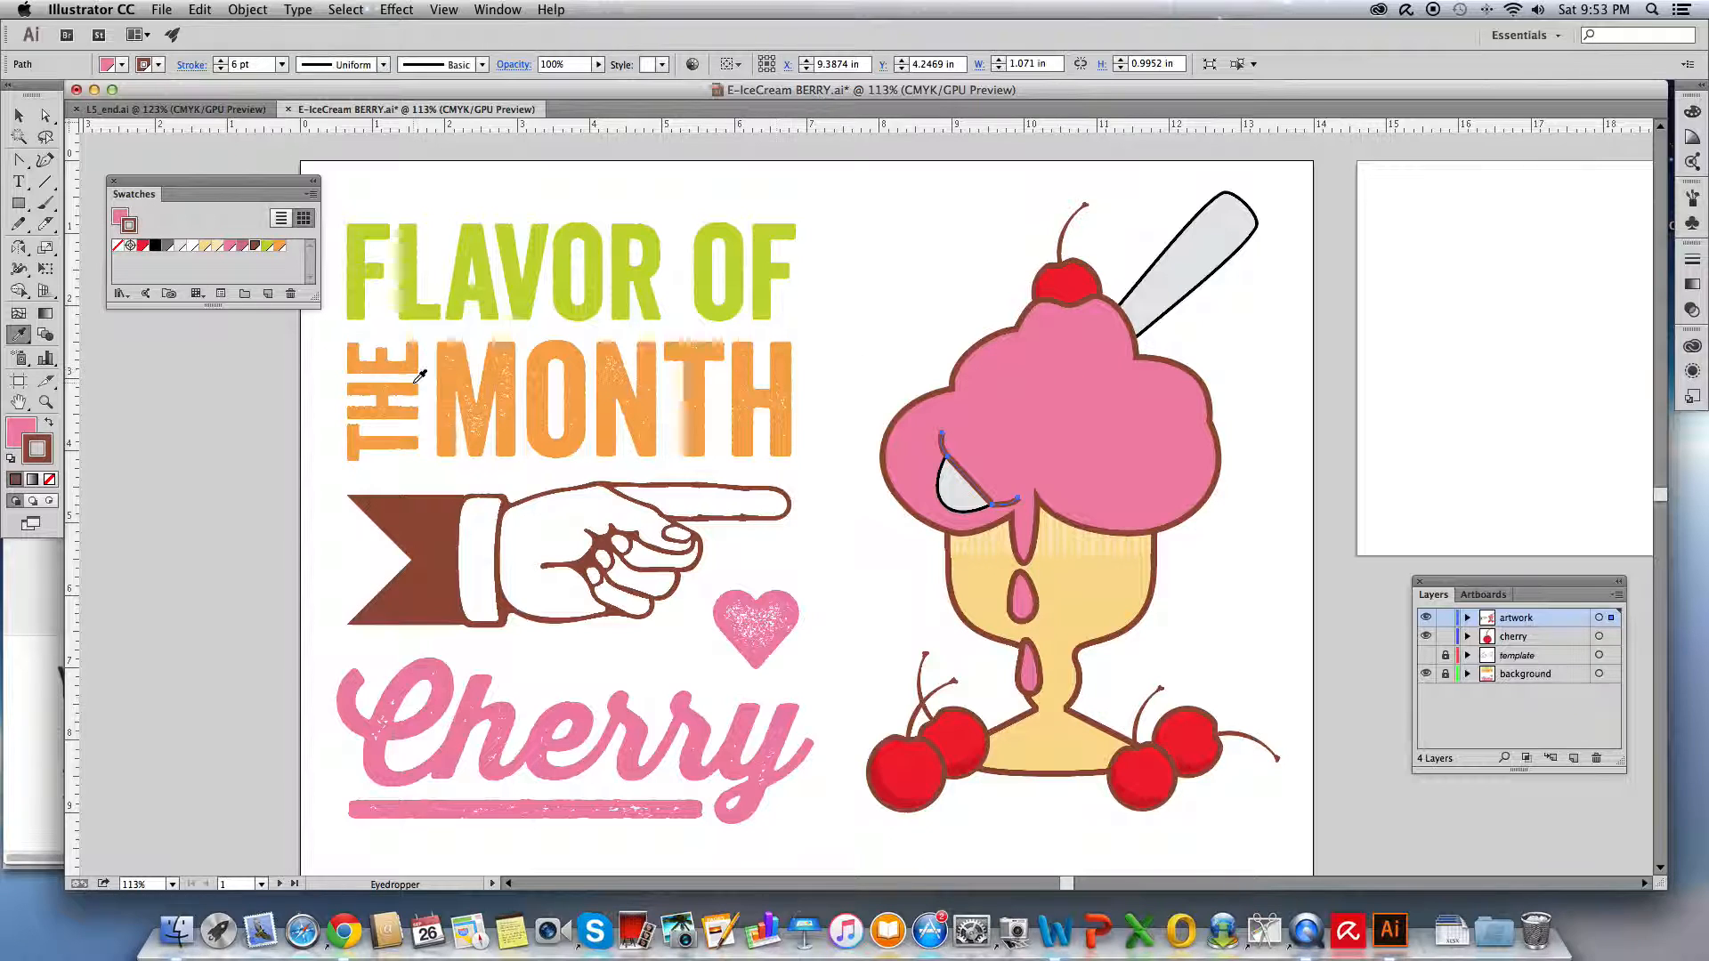
{"action": "left_click", "coordinate": [23, 125]}
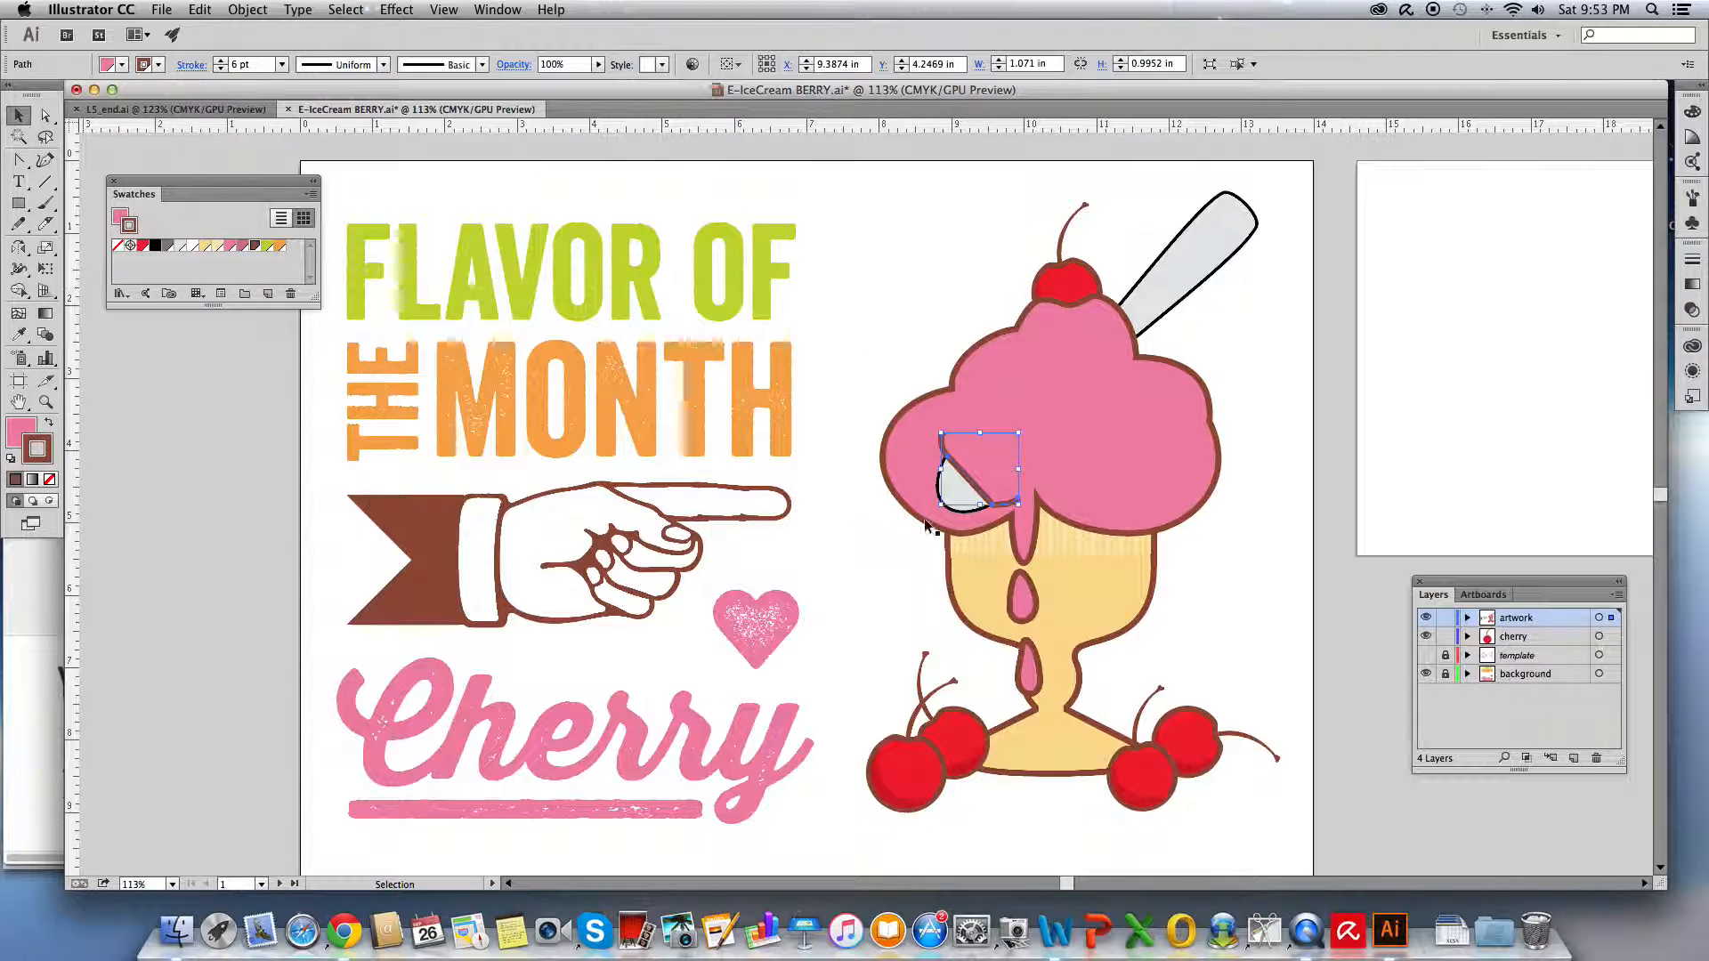
{"action": "left_click", "coordinate": [902, 401]}
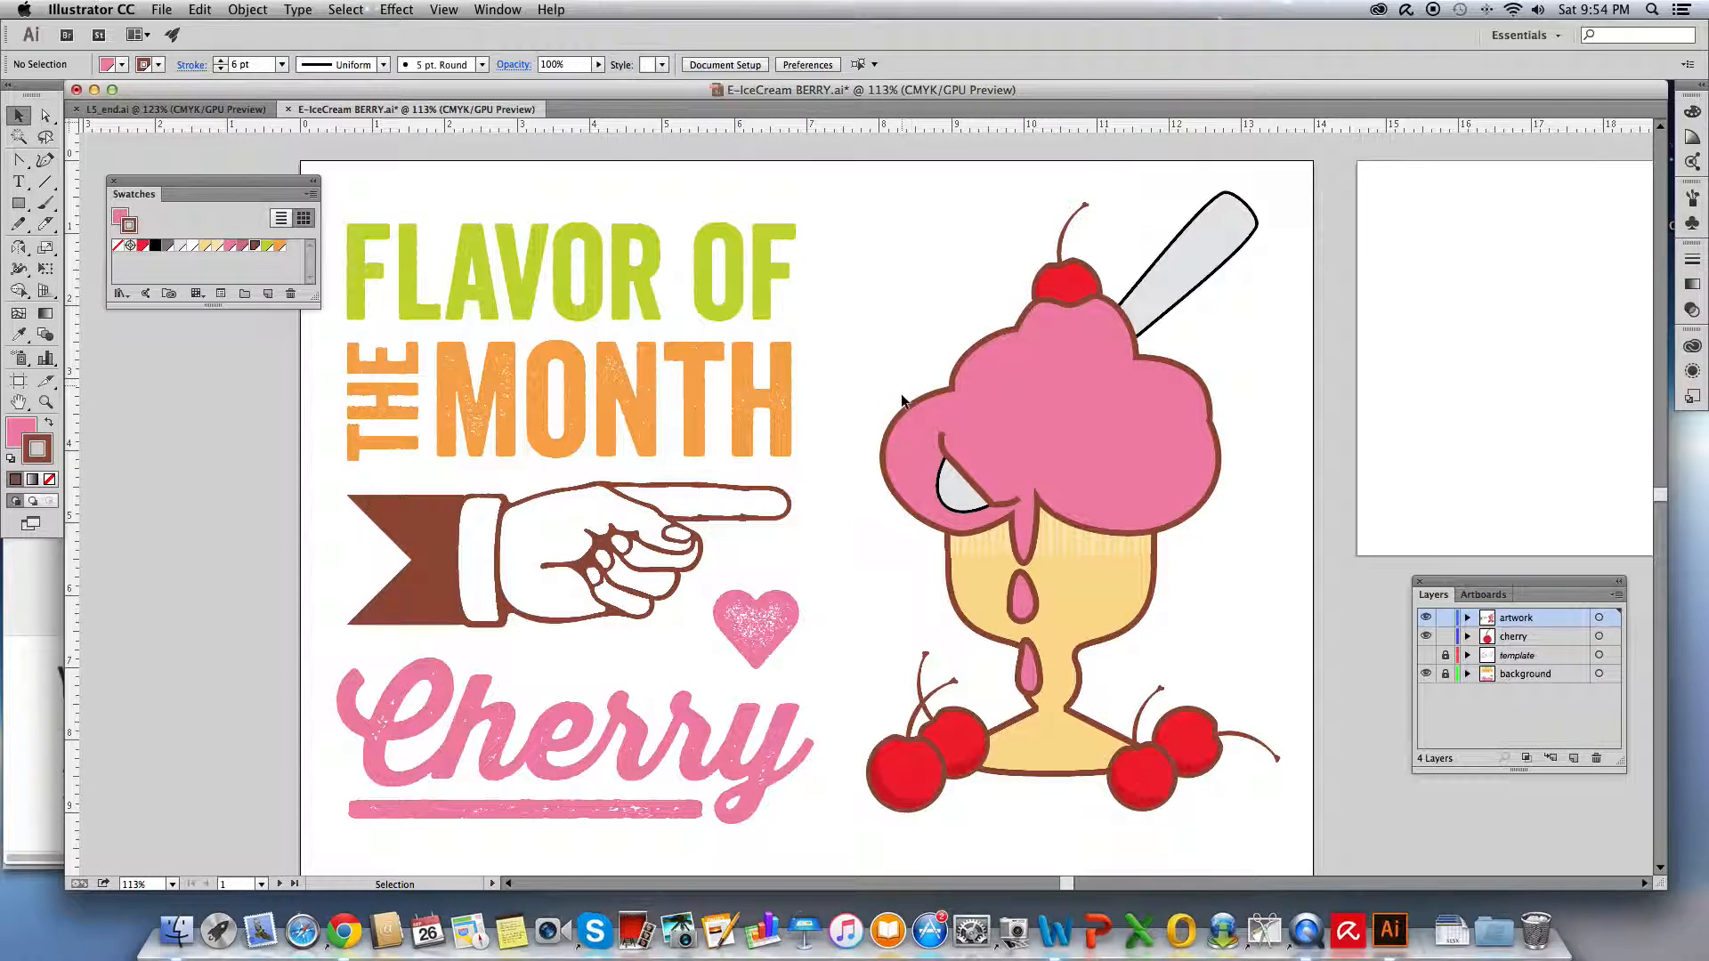
Round the crease's lower corner beside the spoon tip to a 0.25 in radius with Direct Selection.
{"action": "left_click", "coordinate": [991, 504]}
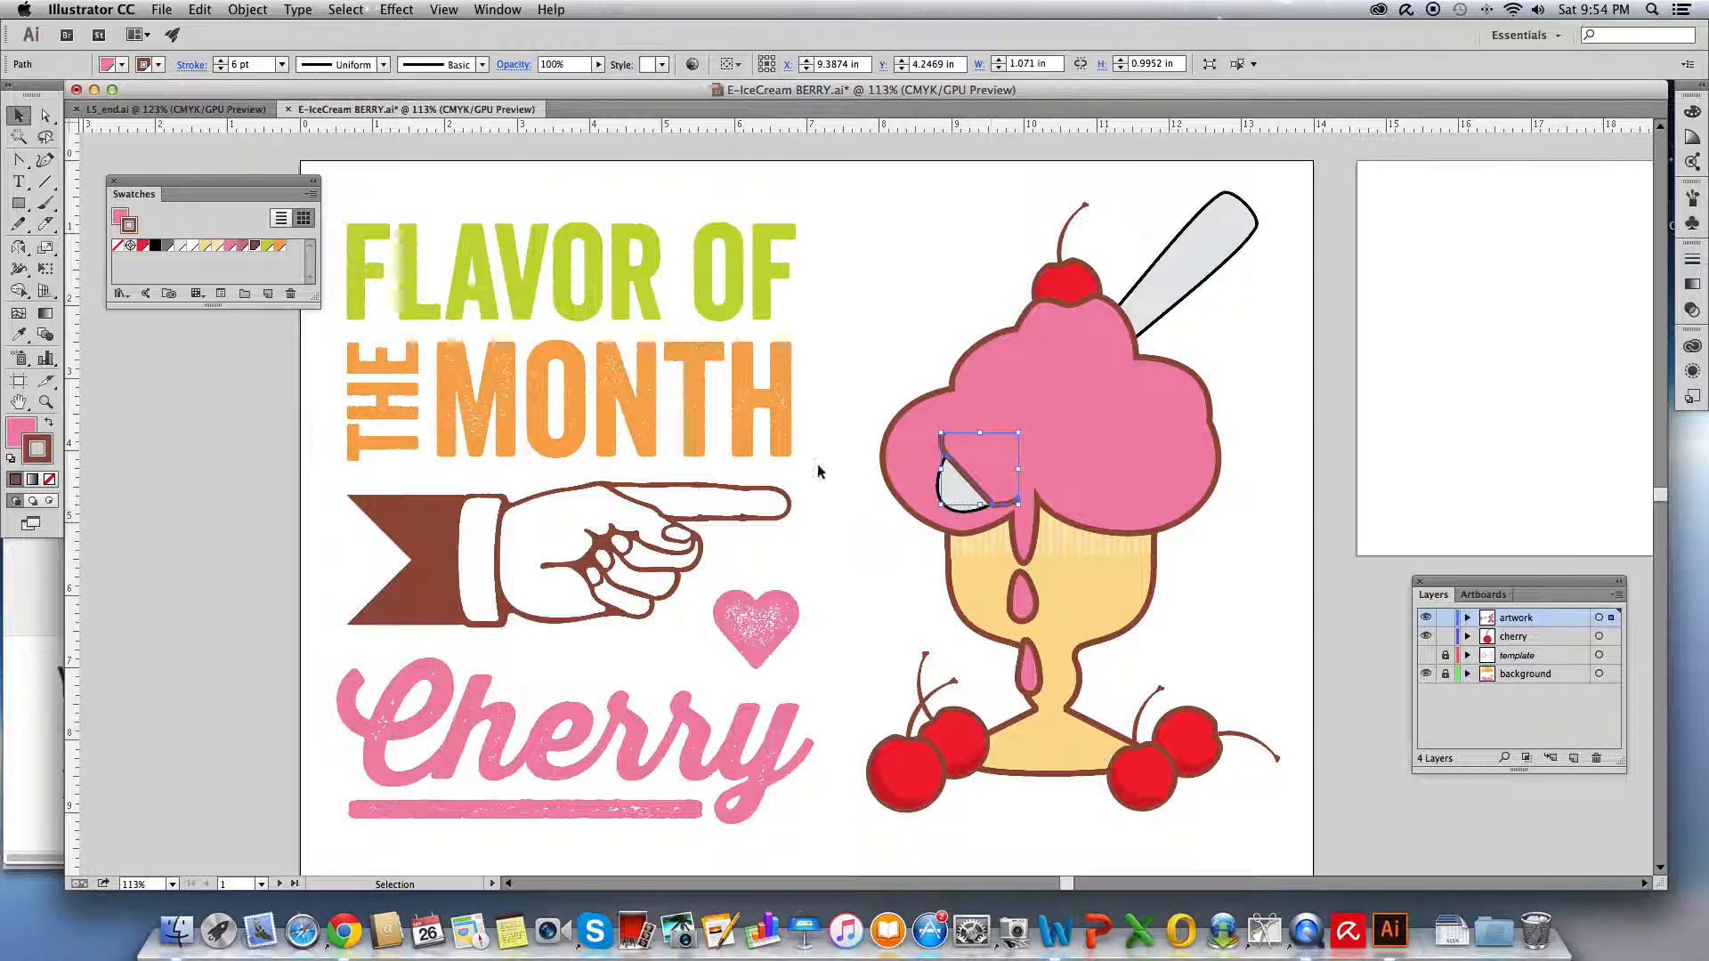
{"action": "left_click", "coordinate": [46, 115]}
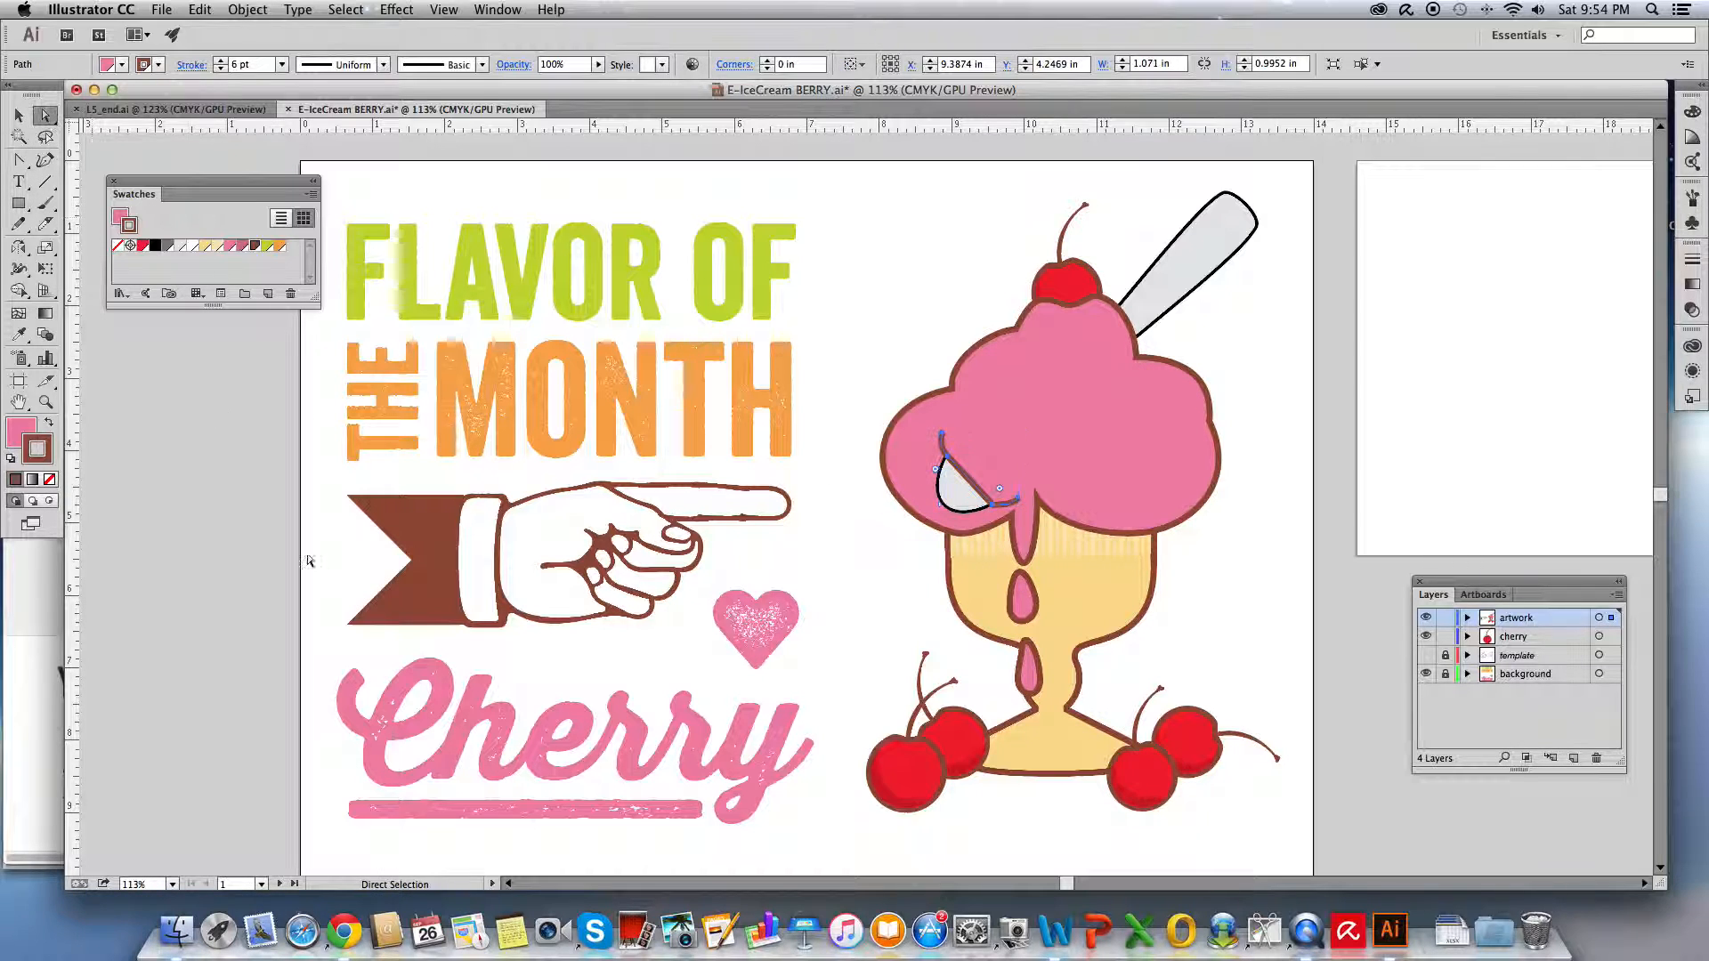
{"action": "left_click", "coordinate": [997, 547]}
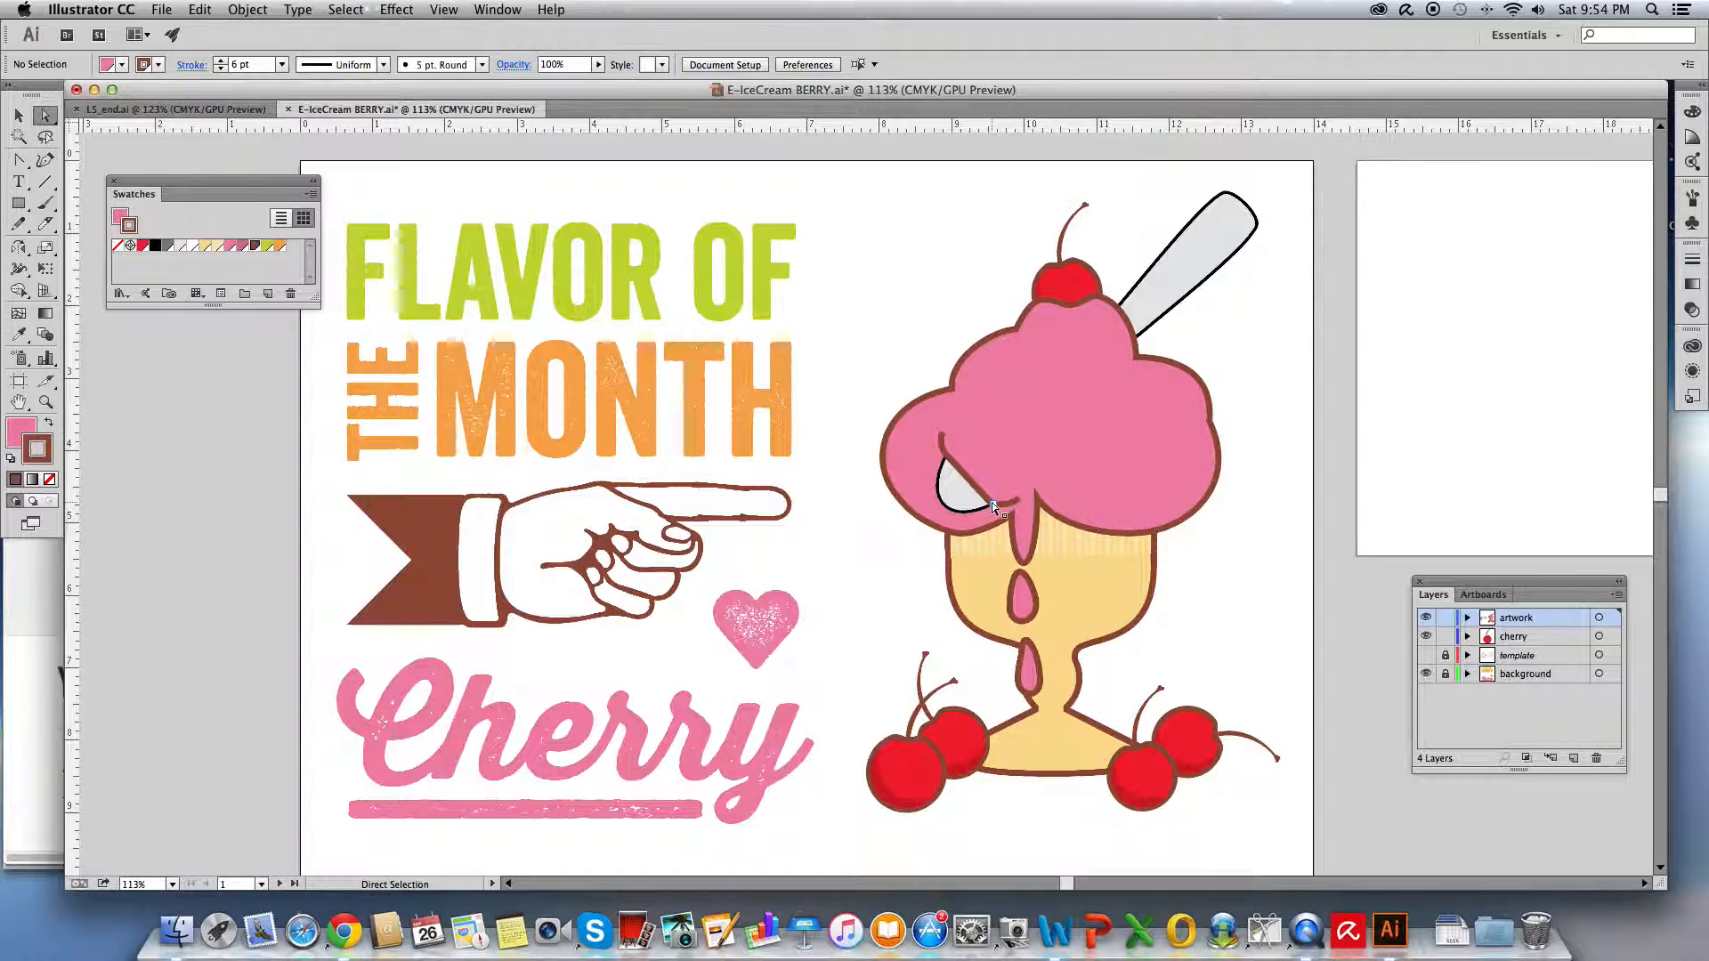
{"action": "left_click", "coordinate": [992, 502]}
{"action": "left_click_drag", "start_coordinate": [1000, 488], "coordinate": [1006, 500]}
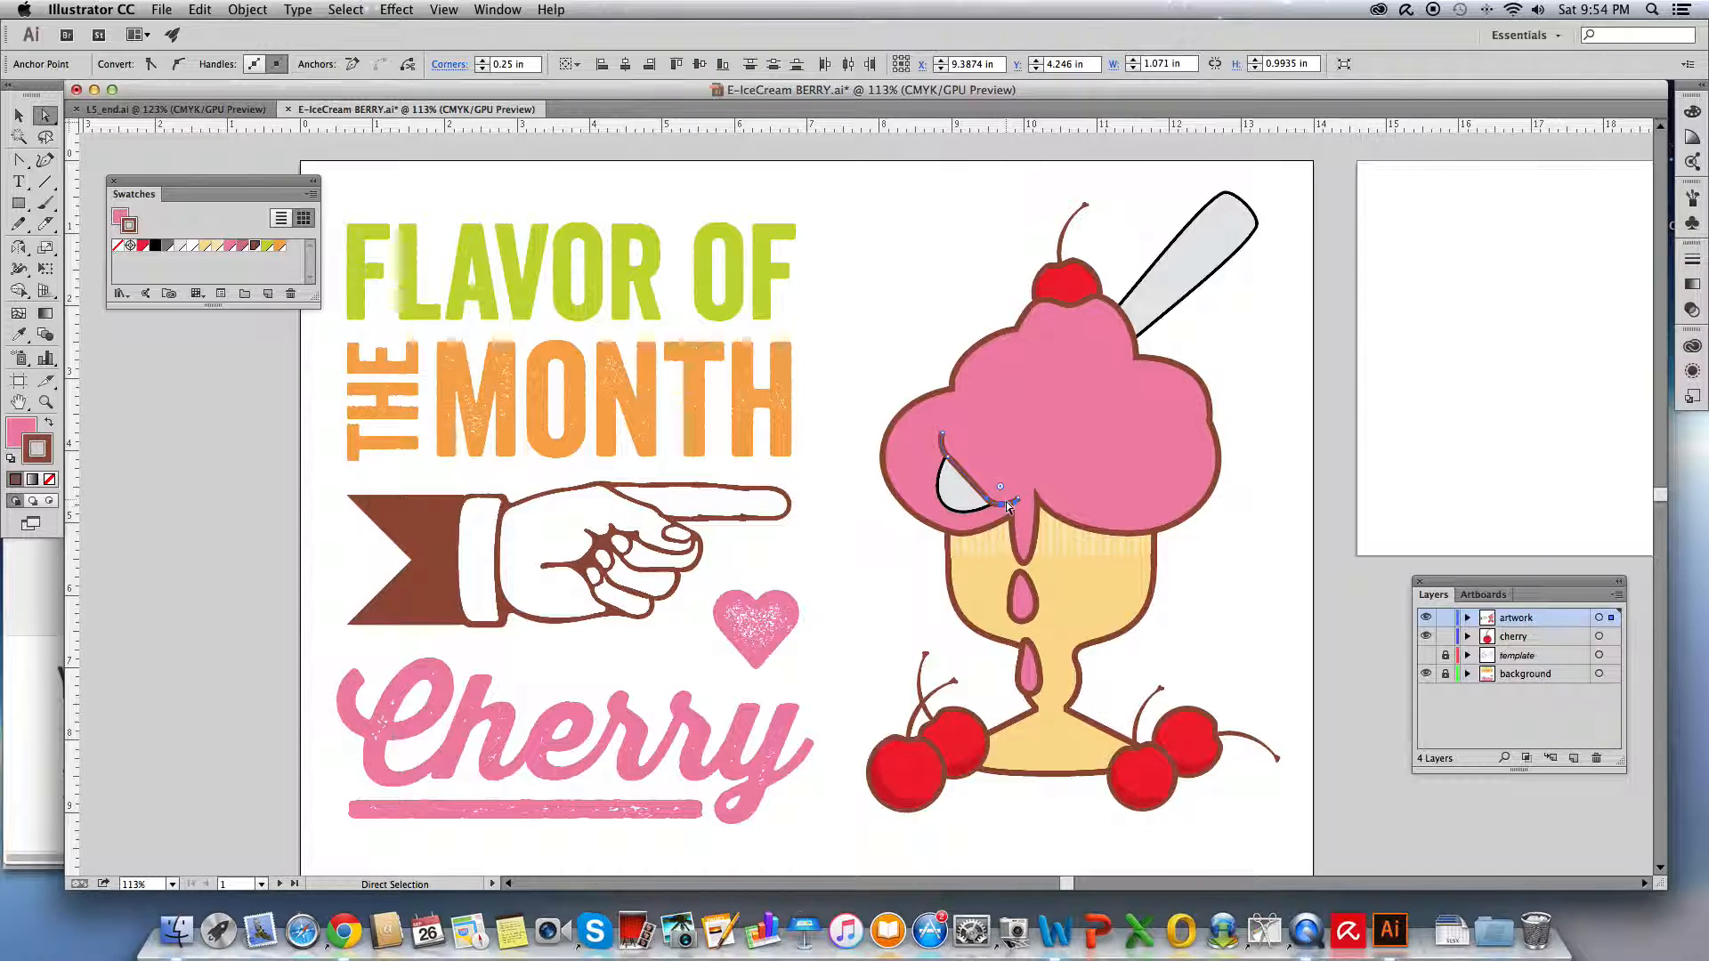
{"action": "left_click", "coordinate": [855, 518]}
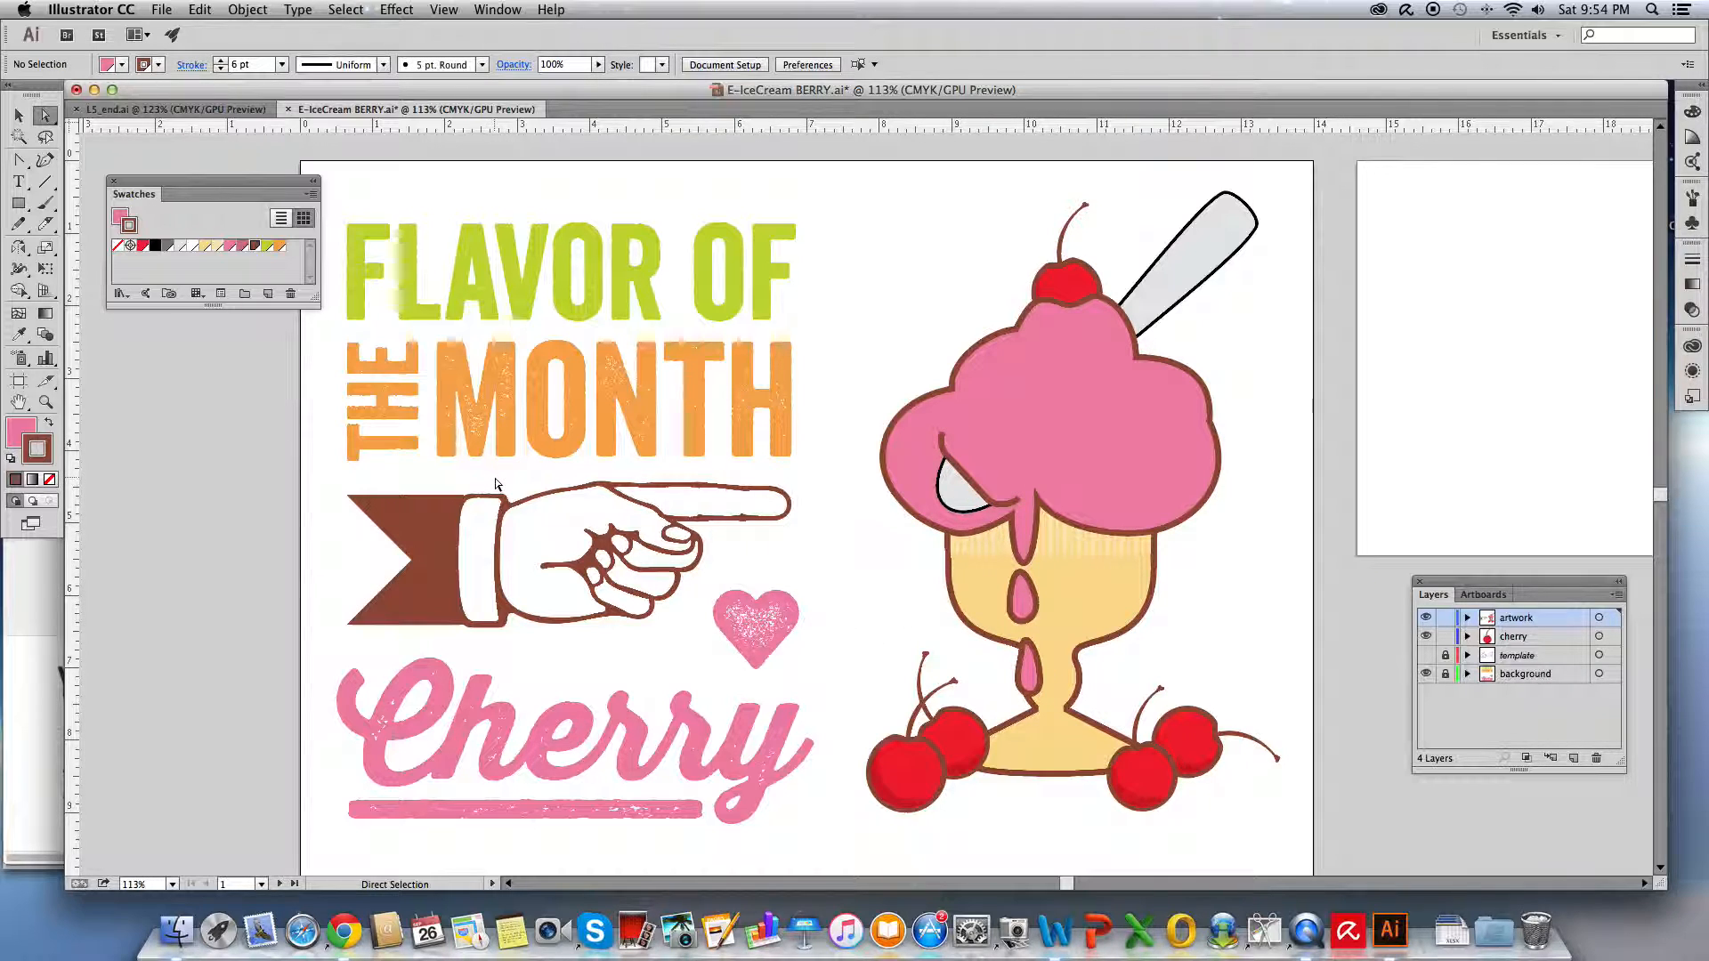
Save the sundae illustration and compare it with the finished artwork in L5_end.ai.
{"action": "key", "text": "super+s"}
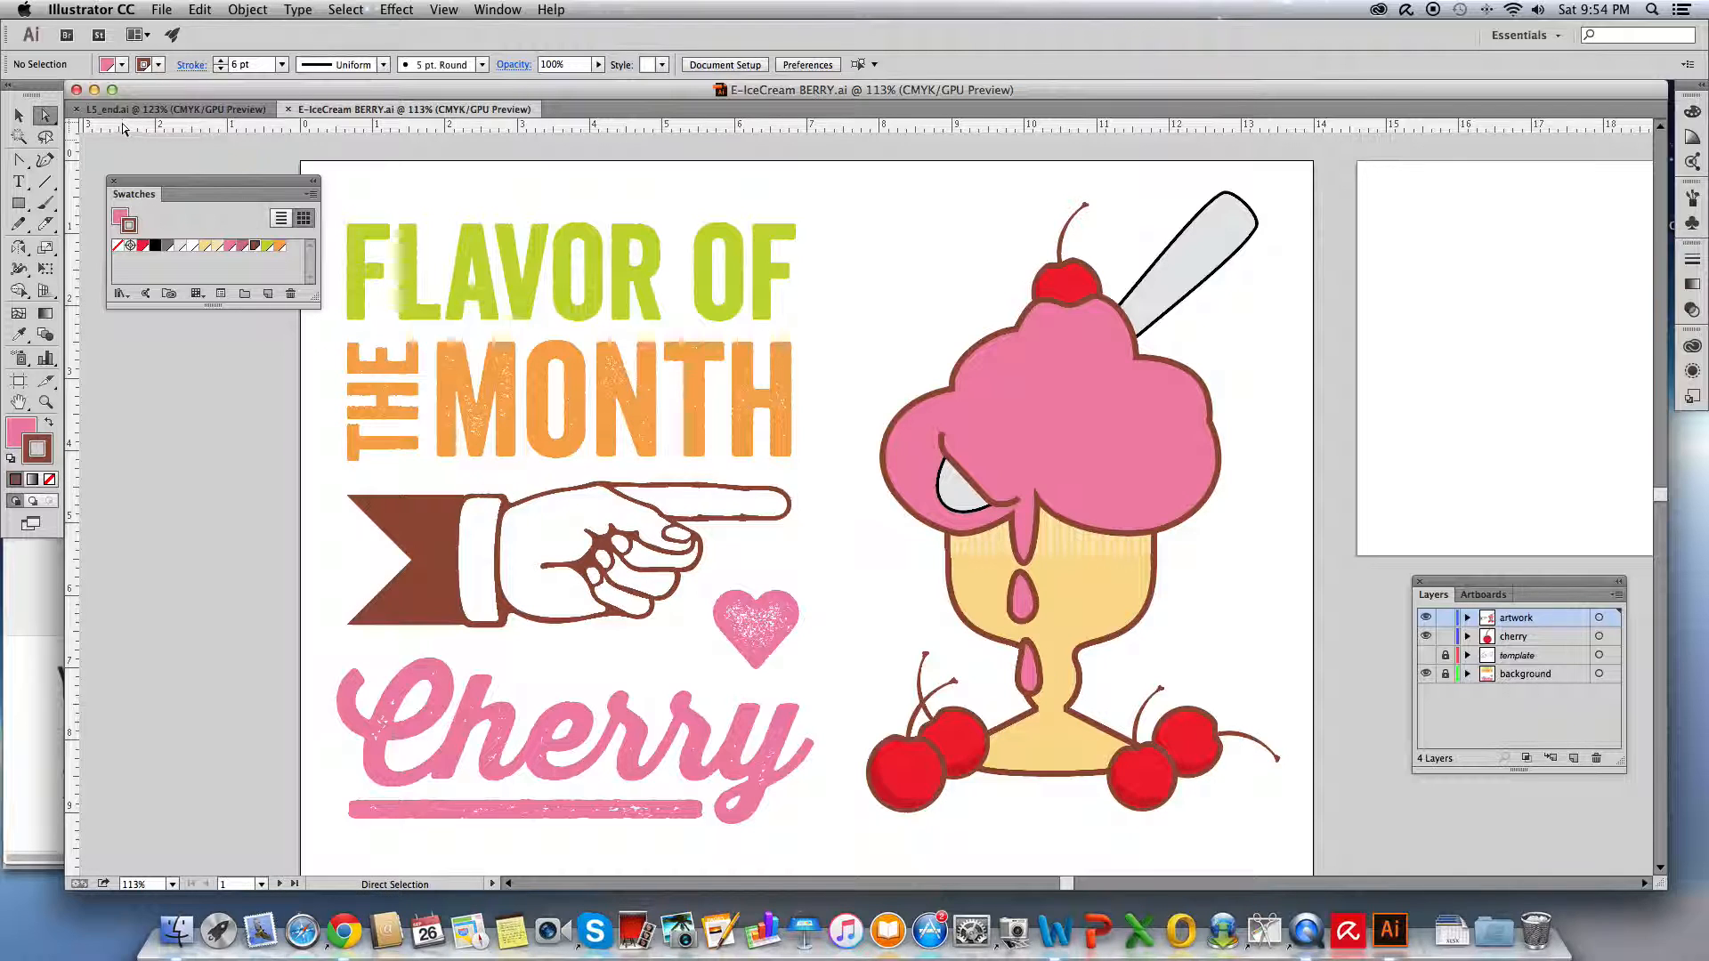
{"action": "left_click", "coordinate": [121, 110]}
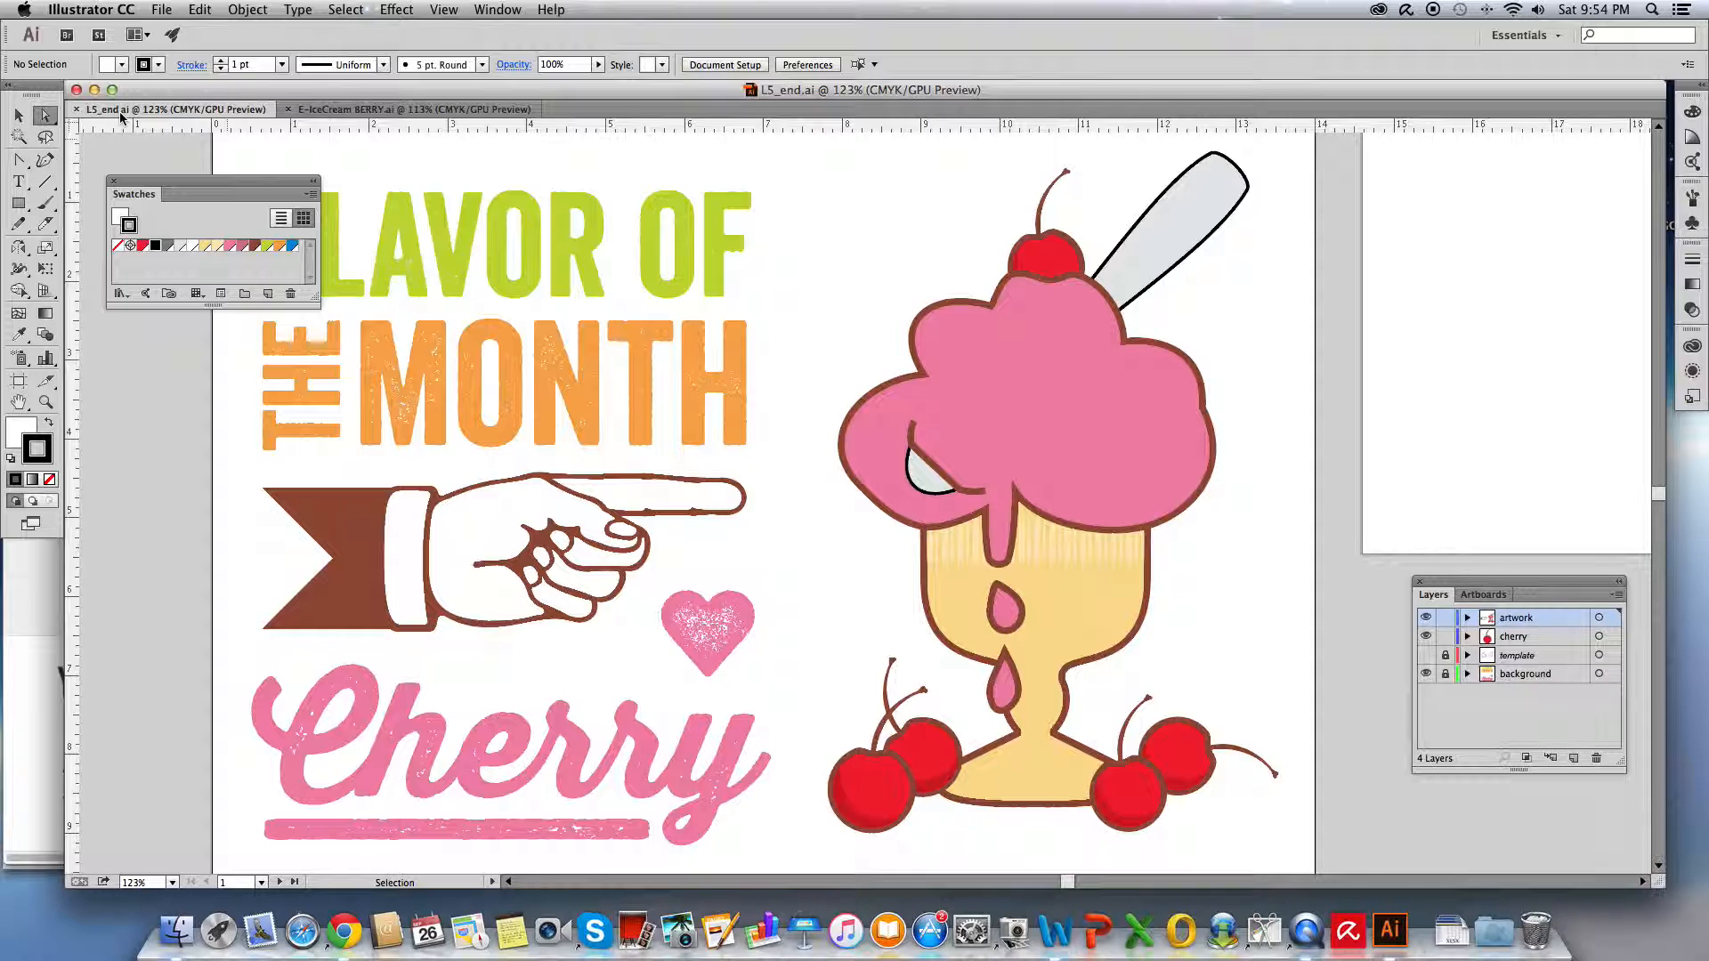
{"action": "left_click", "coordinate": [323, 110]}
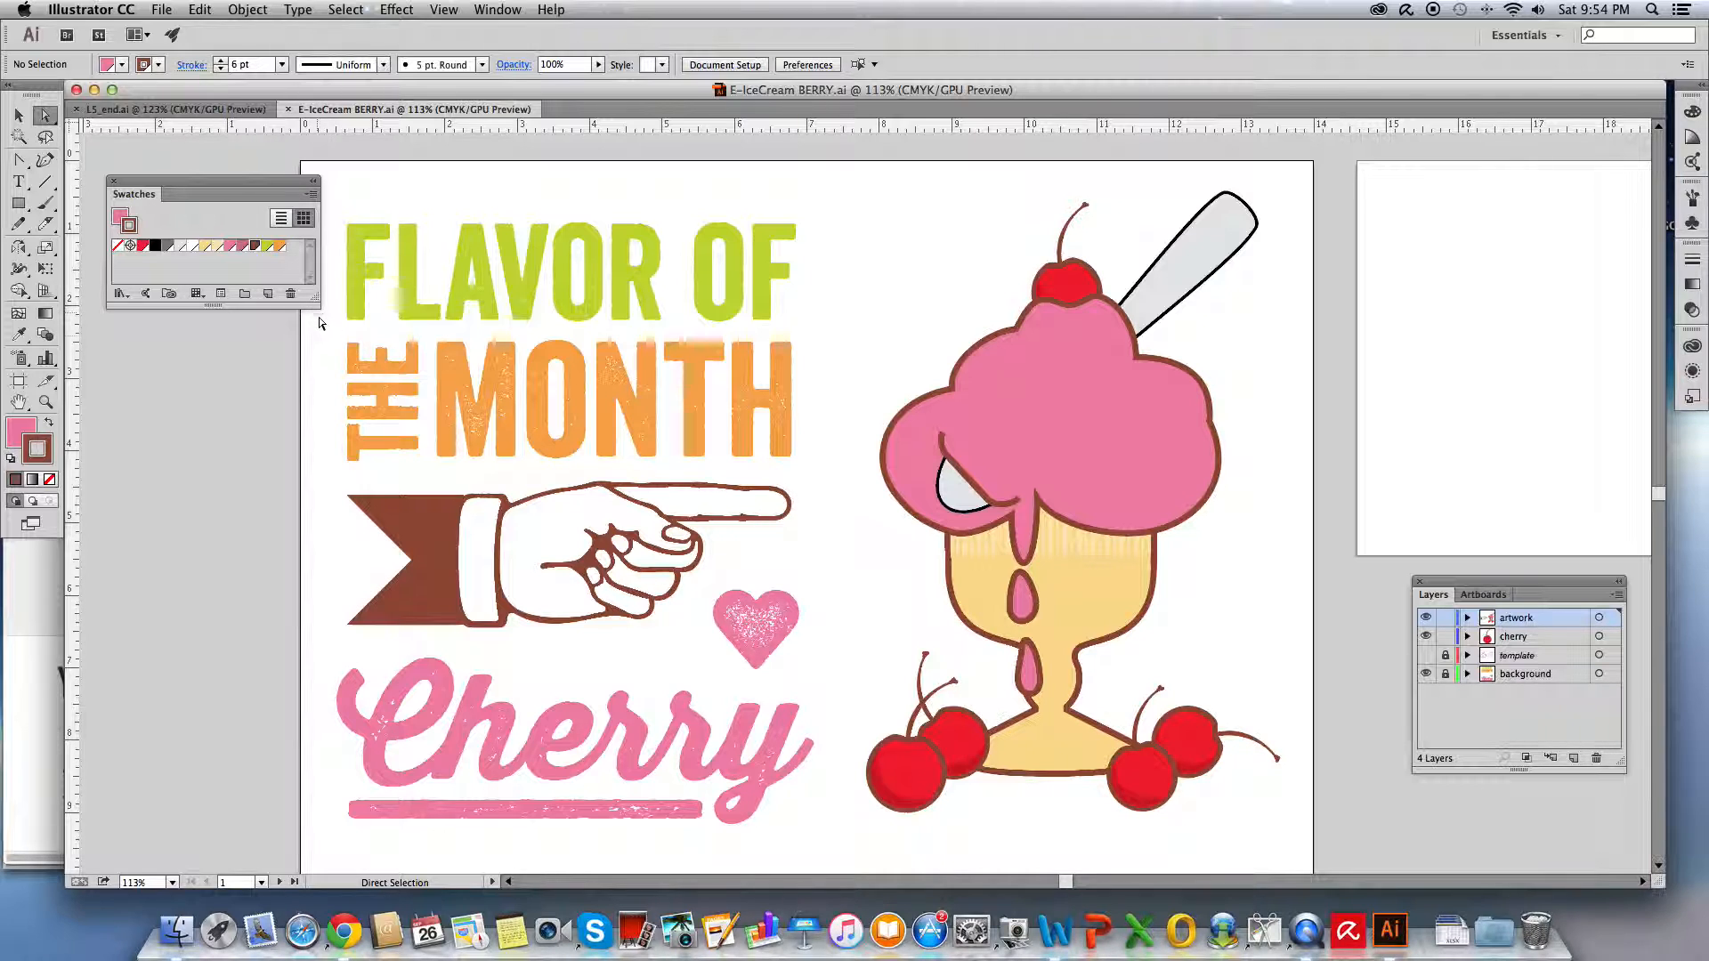
{"action": "key", "text": "super"}
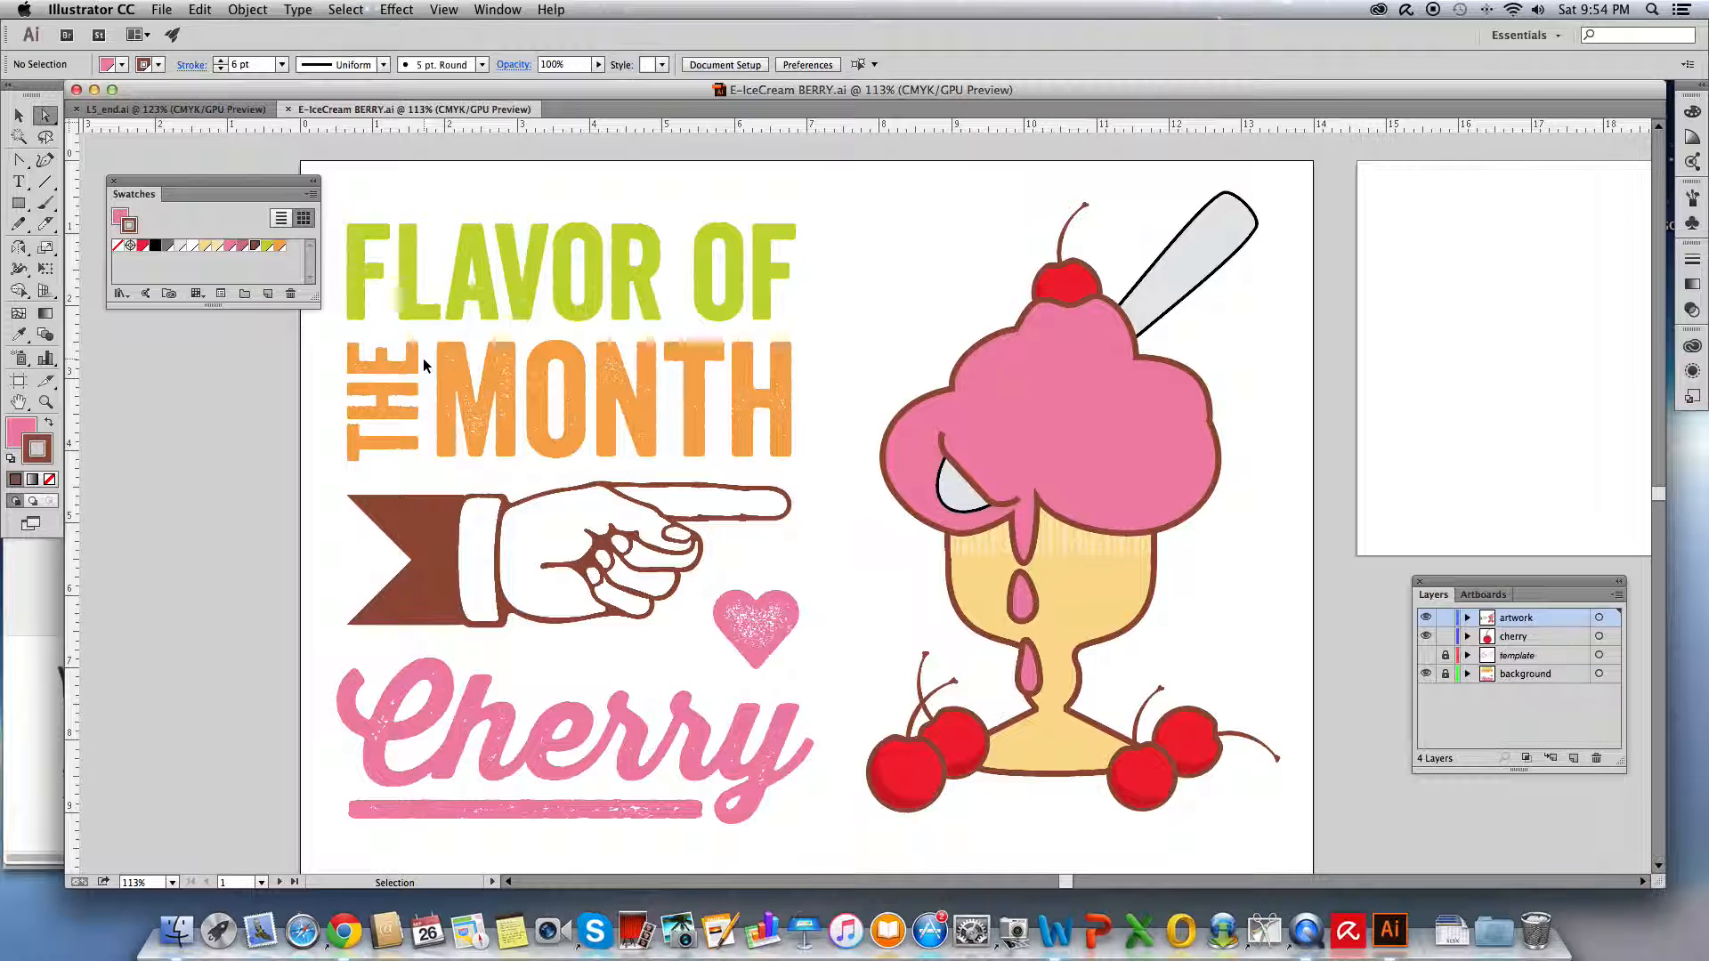